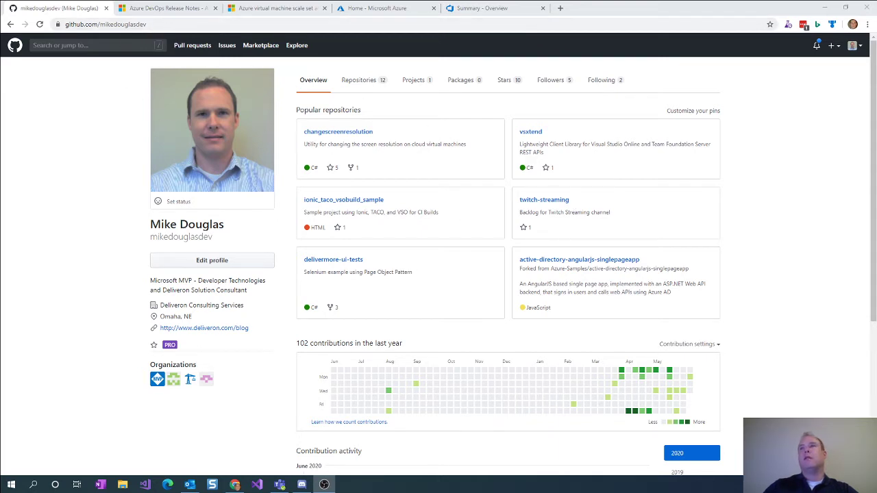
Step: Open the twitch-streaming repository and follow its README link to the Current Show Topics board
{"action": "left_click", "coordinate": [537, 201]}
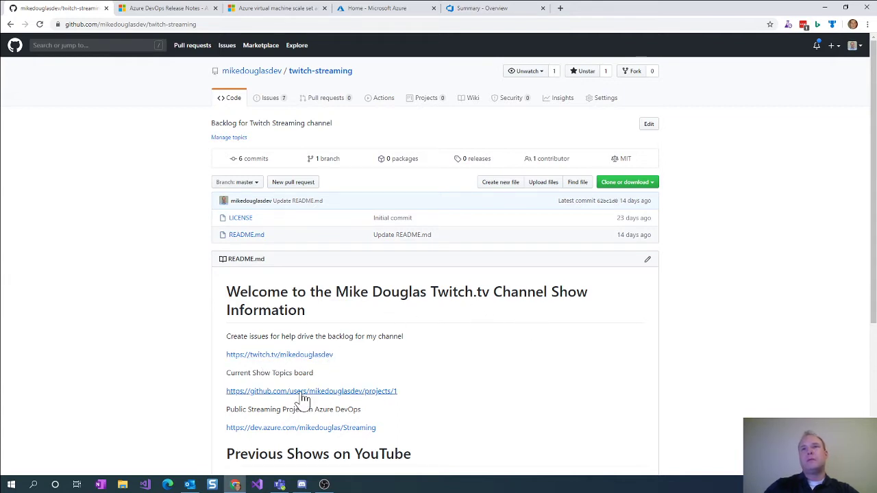
{"action": "left_click", "coordinate": [349, 392]}
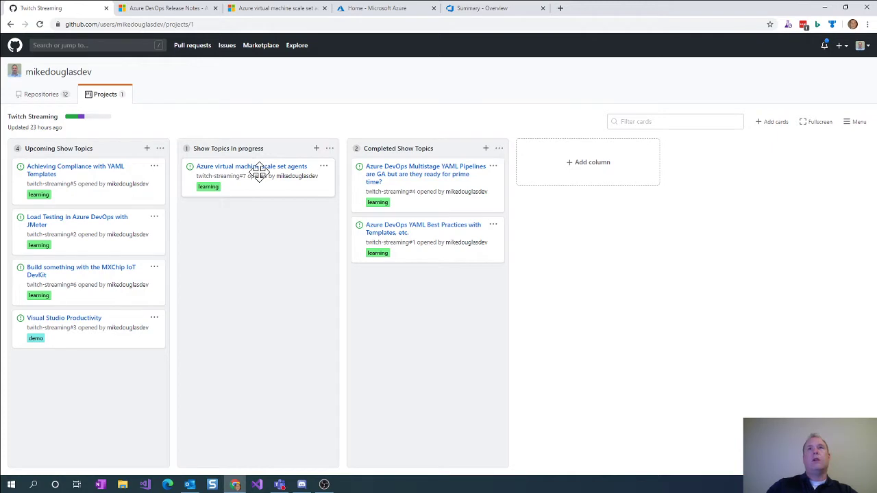
Step: Examine the "Preview of scale set agents" section in the Azure DevOps June 01 release notes, highlighting the IP whitelisting and memory/processor reasons
{"action": "left_click", "coordinate": [163, 9]}
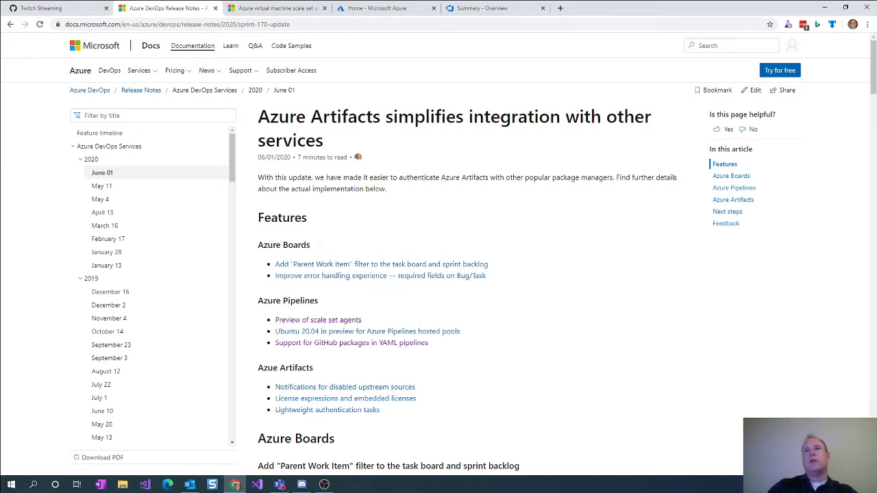
{"action": "scroll", "coordinate": [298, 209], "scroll_direction": "down", "scroll_amount": 2}
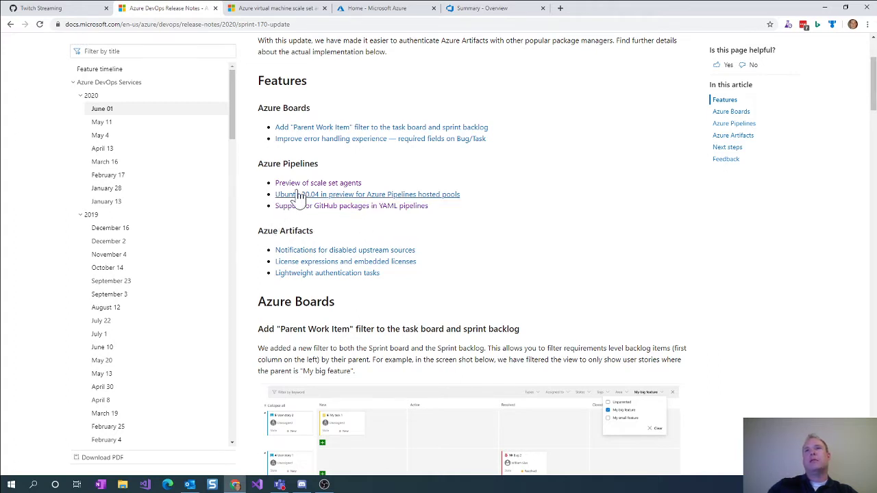
{"action": "left_click", "coordinate": [348, 185]}
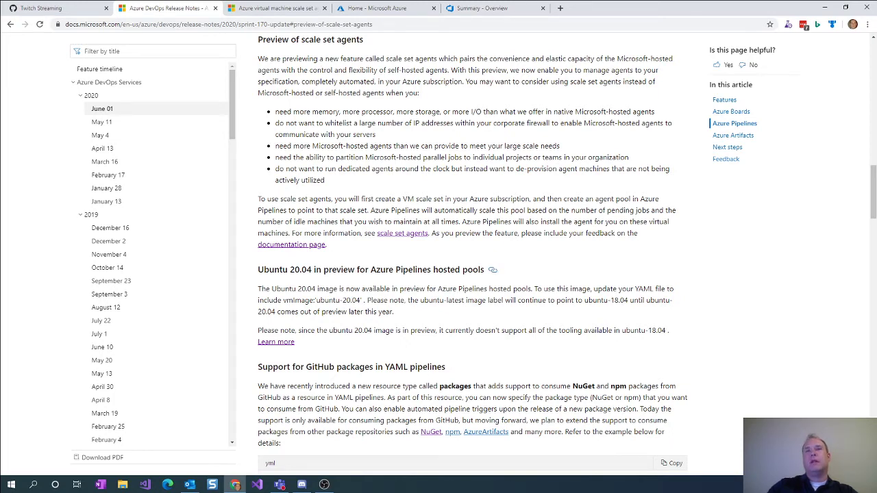
{"action": "scroll", "coordinate": [284, 103], "scroll_direction": "up", "scroll_amount": 1}
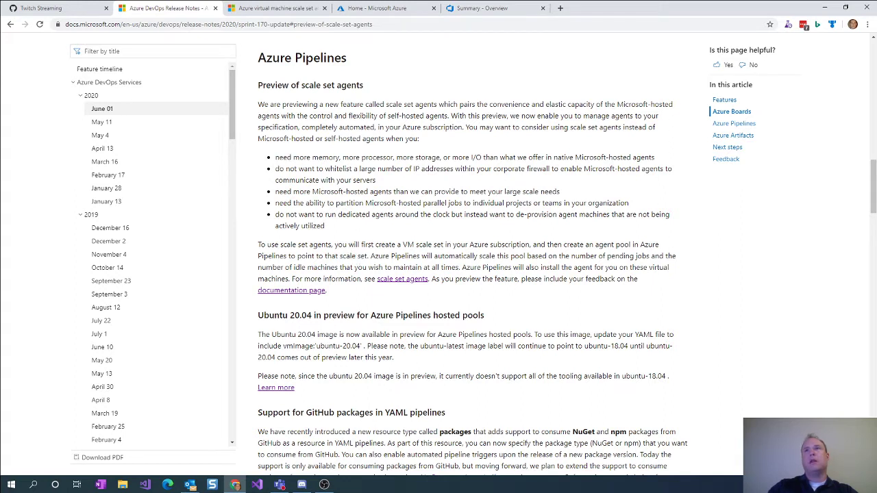
{"action": "left_click_drag", "start_coordinate": [344, 169], "coordinate": [399, 168]}
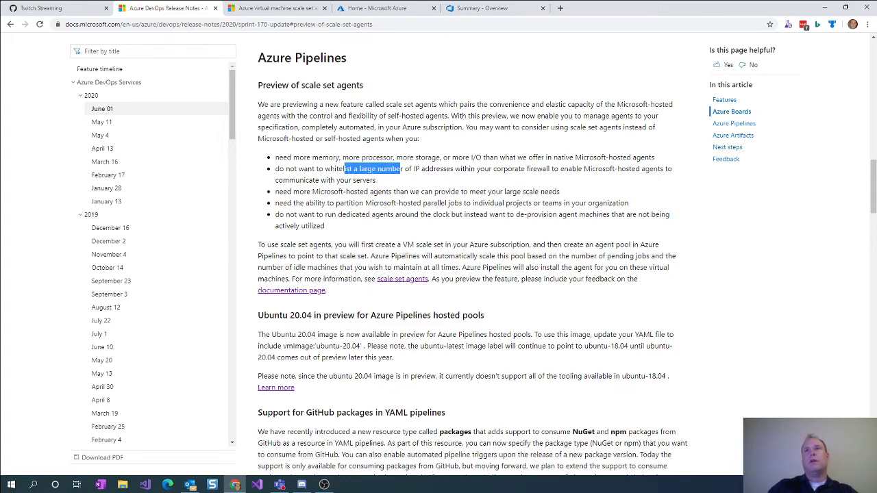
{"action": "left_click_drag", "start_coordinate": [317, 157], "coordinate": [392, 157]}
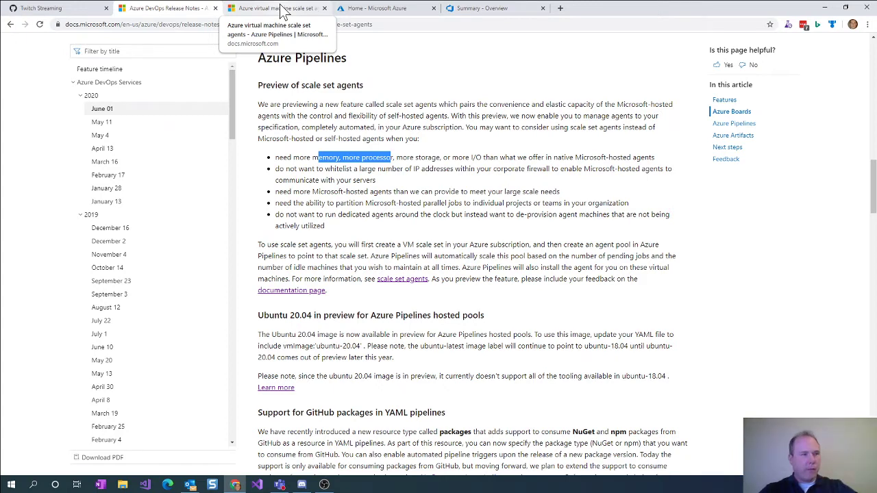
Step: Read the introduction and use cases in the "Azure virtual machine scale set agents" article
{"action": "left_click", "coordinate": [284, 12]}
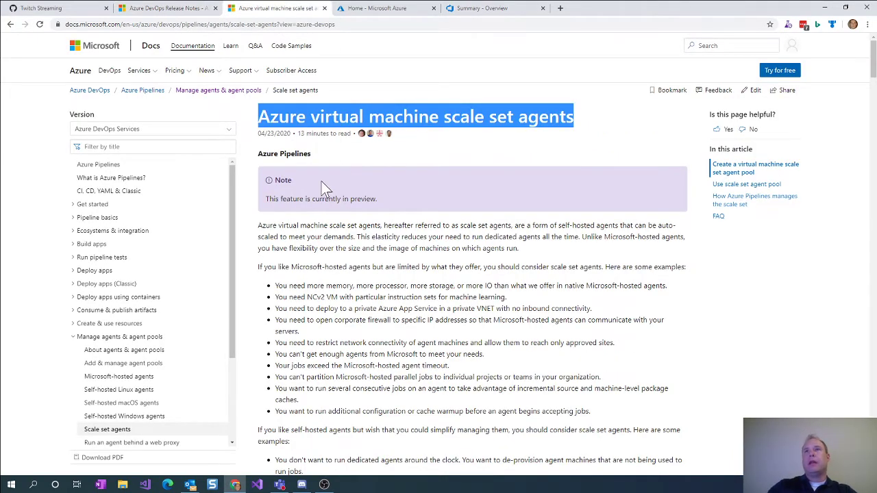
{"action": "left_click", "coordinate": [585, 130]}
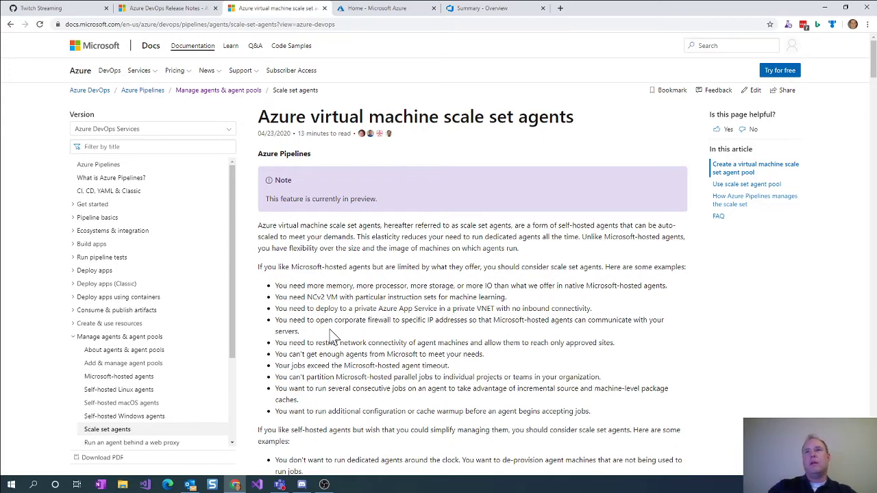
{"action": "scroll", "coordinate": [330, 334], "scroll_direction": "down", "scroll_amount": 3}
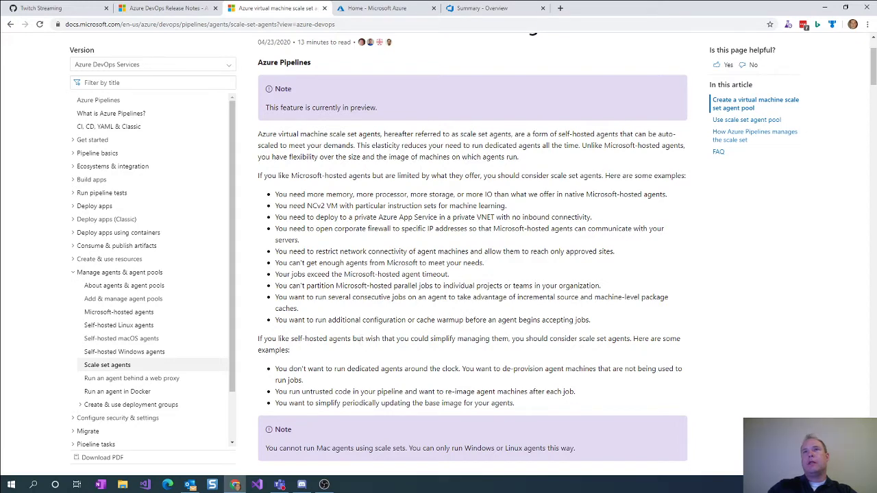
{"action": "scroll", "coordinate": [279, 87], "scroll_direction": "up", "scroll_amount": 2}
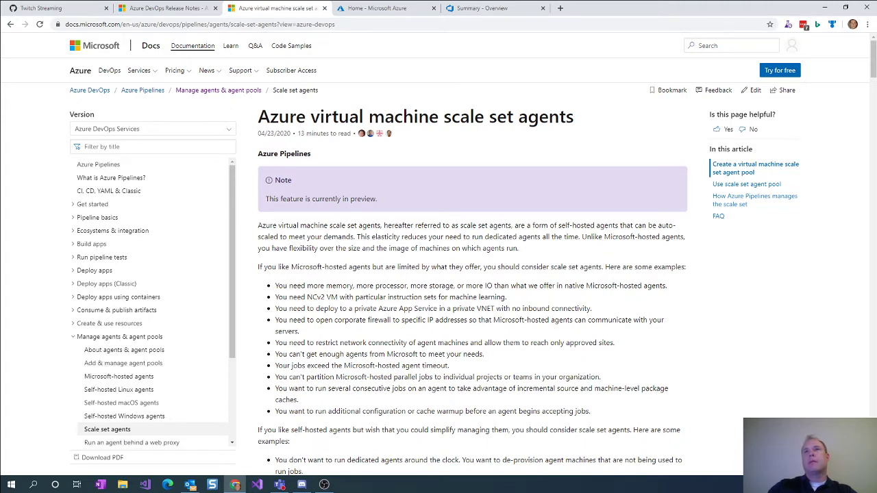
{"action": "scroll", "coordinate": [327, 240], "scroll_direction": "down", "scroll_amount": 1}
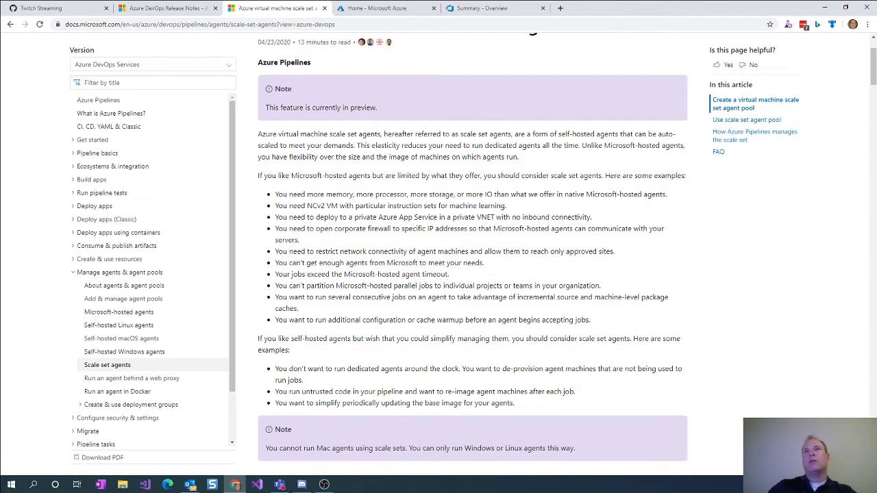
{"action": "scroll", "coordinate": [338, 371], "scroll_direction": "down", "scroll_amount": 2}
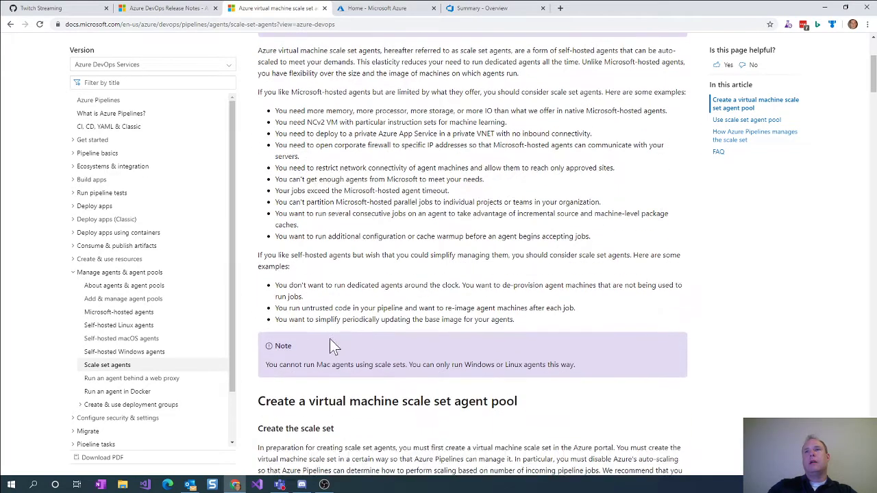
Step: Examine the note on Mac agents and the "Create the scale set" instructions, highlighting the UbuntuLTS image
{"action": "scroll", "coordinate": [323, 328], "scroll_direction": "down", "scroll_amount": 3}
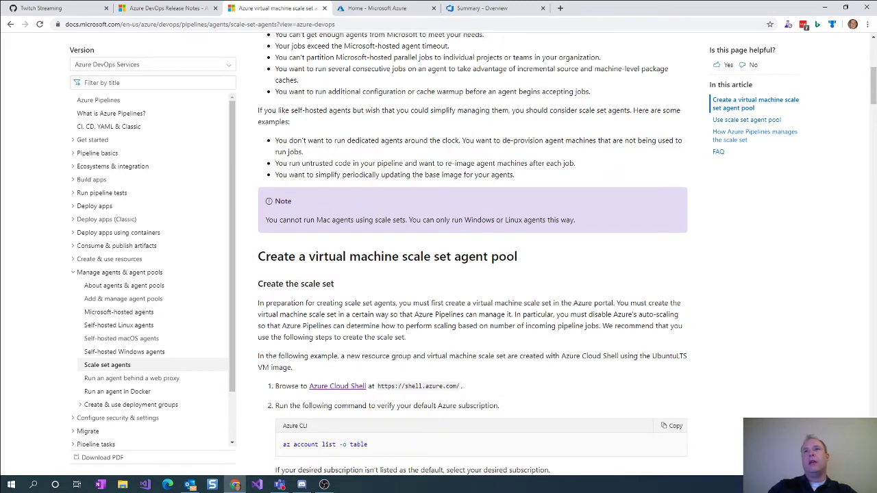
{"action": "left_click_drag", "start_coordinate": [317, 220], "coordinate": [355, 220]}
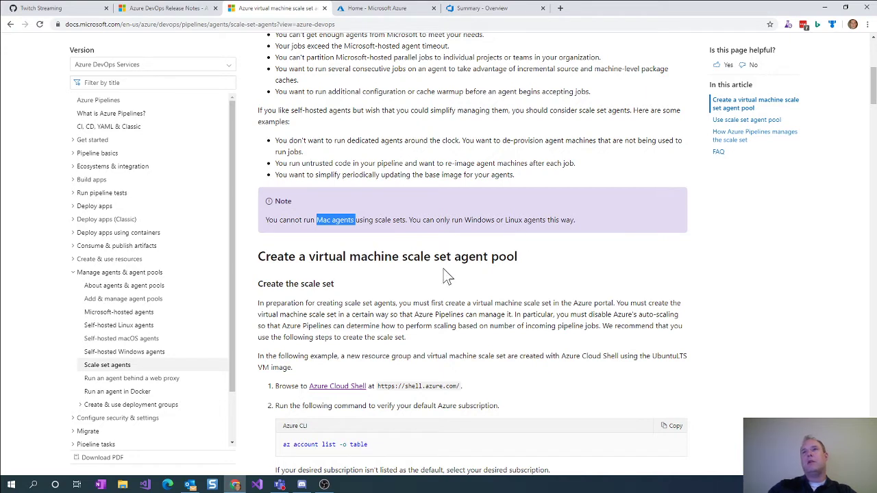
{"action": "left_click", "coordinate": [351, 221]}
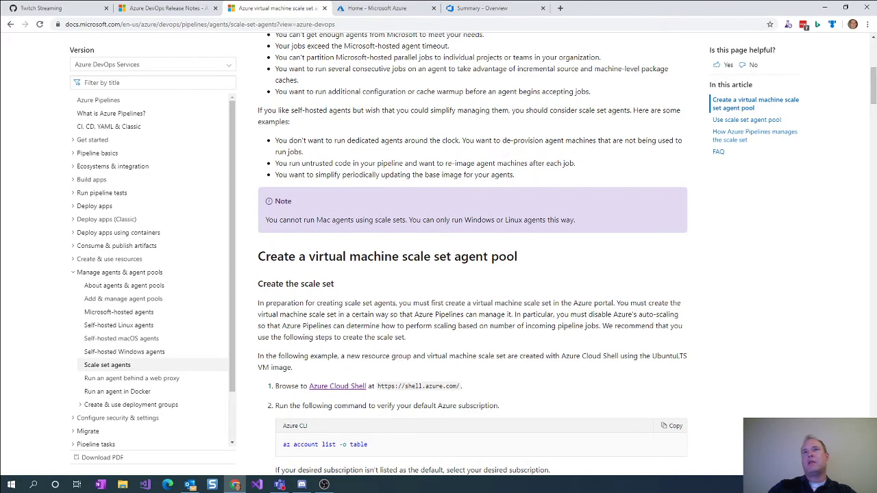
{"action": "scroll", "coordinate": [350, 223], "scroll_direction": "down", "scroll_amount": 1}
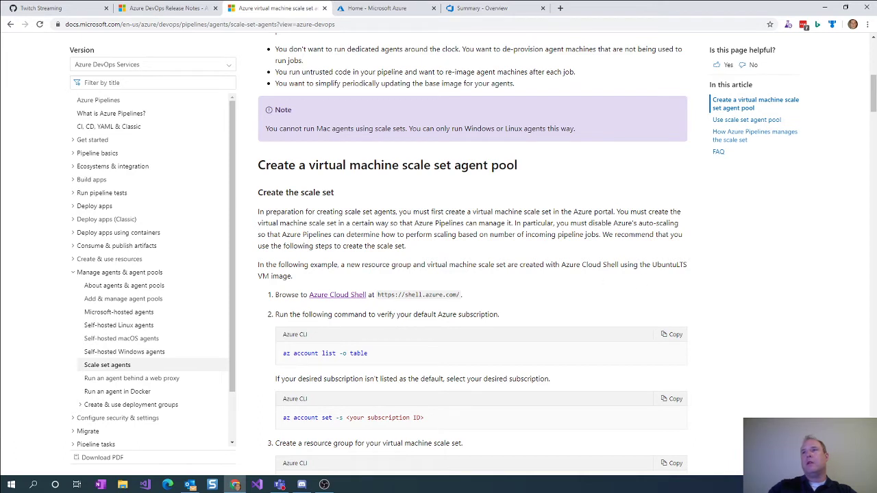
{"action": "left_click_drag", "start_coordinate": [657, 265], "coordinate": [697, 270]}
{"action": "scroll", "coordinate": [513, 326], "scroll_direction": "down", "scroll_amount": 1}
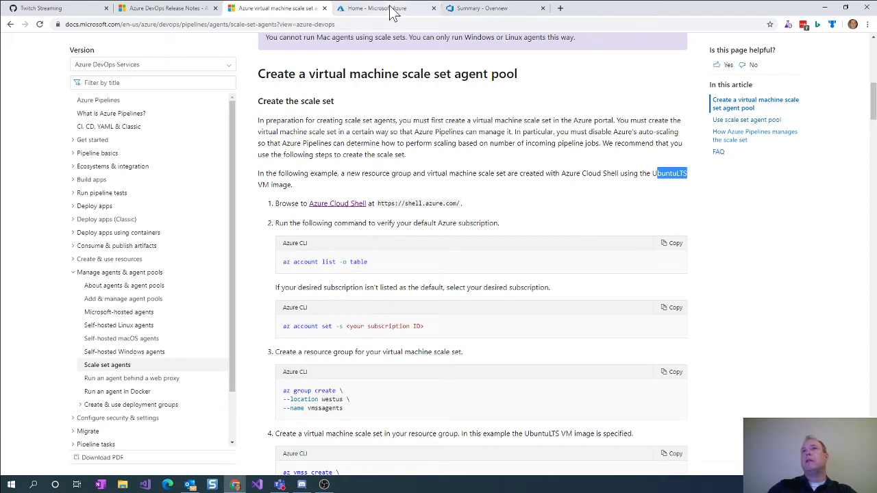
Step: Move the Azure portal into its own browser window and arrange it side by side with the scale set agents article
{"action": "left_click", "coordinate": [471, 11]}
{"action": "left_click", "coordinate": [398, 12]}
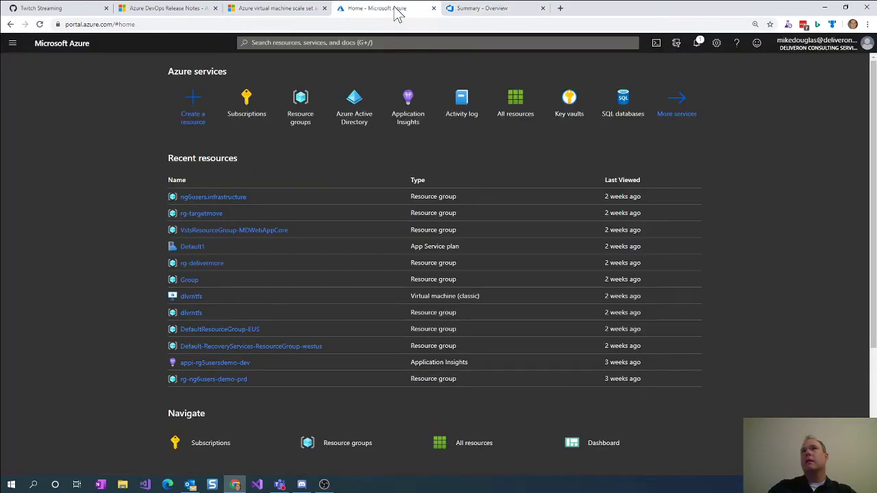
{"action": "left_click_drag", "start_coordinate": [397, 13], "coordinate": [874, 113]}
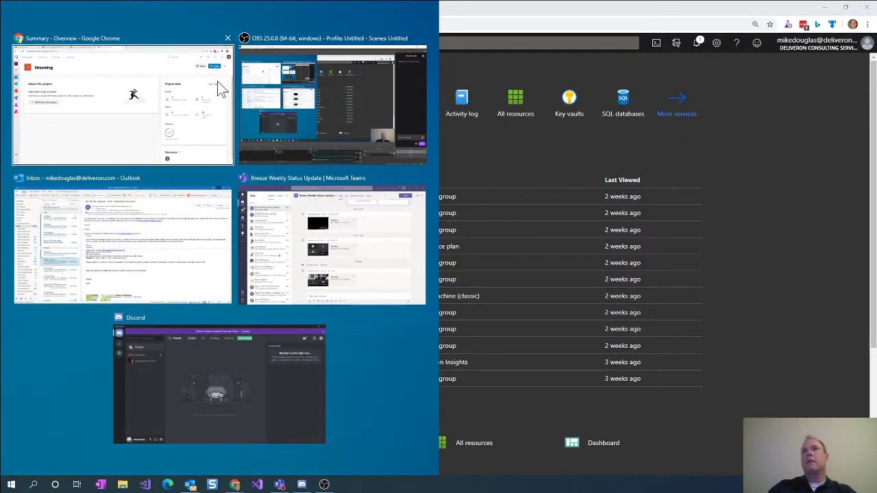
{"action": "left_click", "coordinate": [135, 116]}
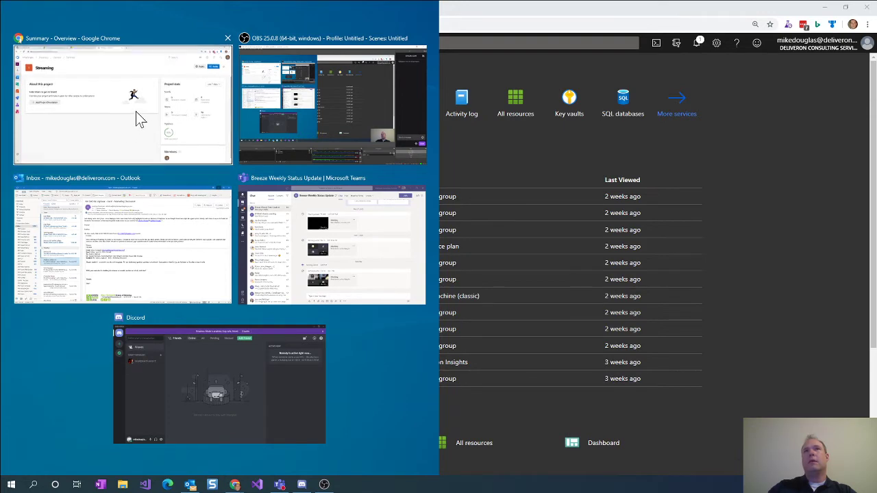
{"action": "left_click", "coordinate": [207, 13]}
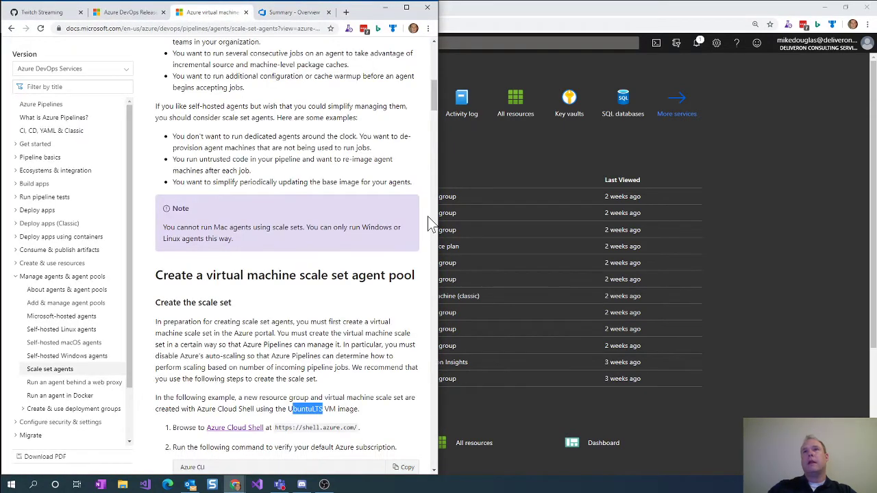
{"action": "double_click", "coordinate": [515, 11]}
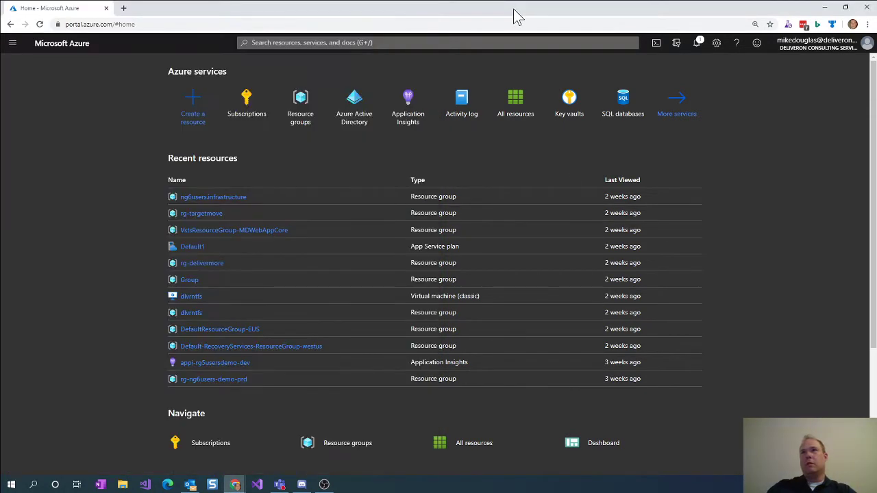
{"action": "left_click_drag", "start_coordinate": [421, 11], "coordinate": [876, 48]}
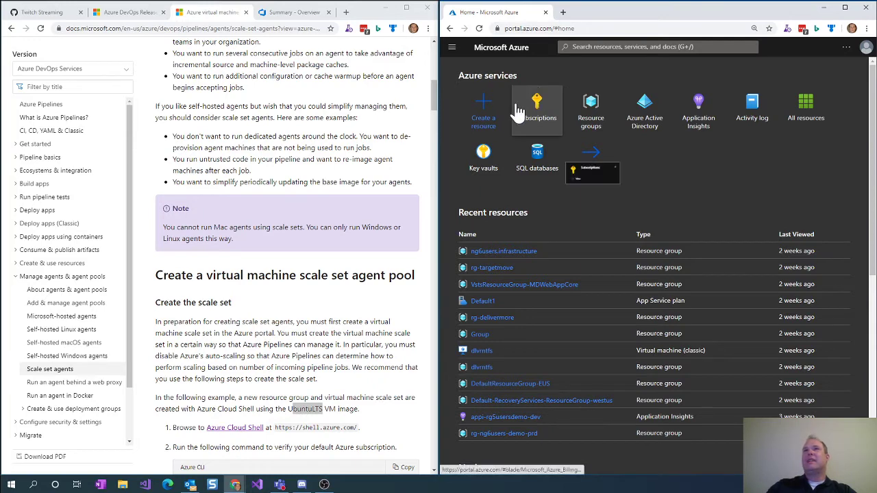
Step: Open Cloud Shell in the Azure portal with a Bash session and enlarge its terminal pane
{"action": "left_click", "coordinate": [846, 47]}
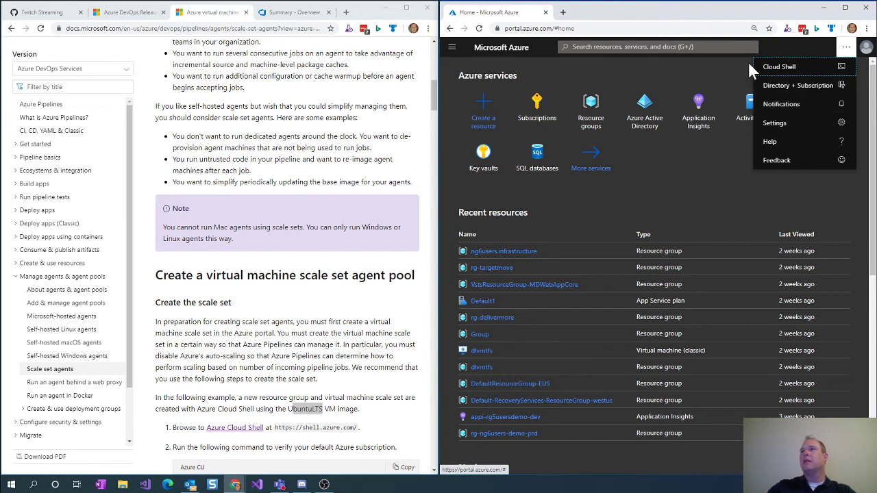
{"action": "left_click", "coordinate": [781, 67]}
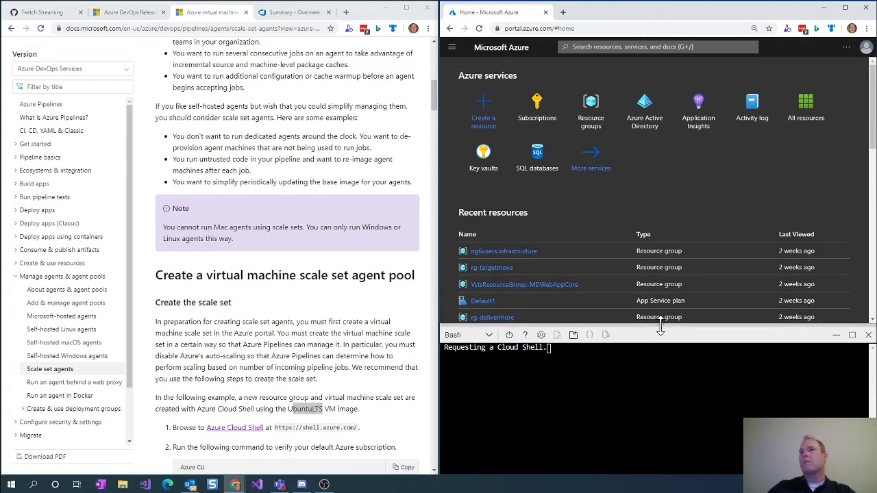
{"action": "left_click_drag", "start_coordinate": [659, 325], "coordinate": [654, 92]}
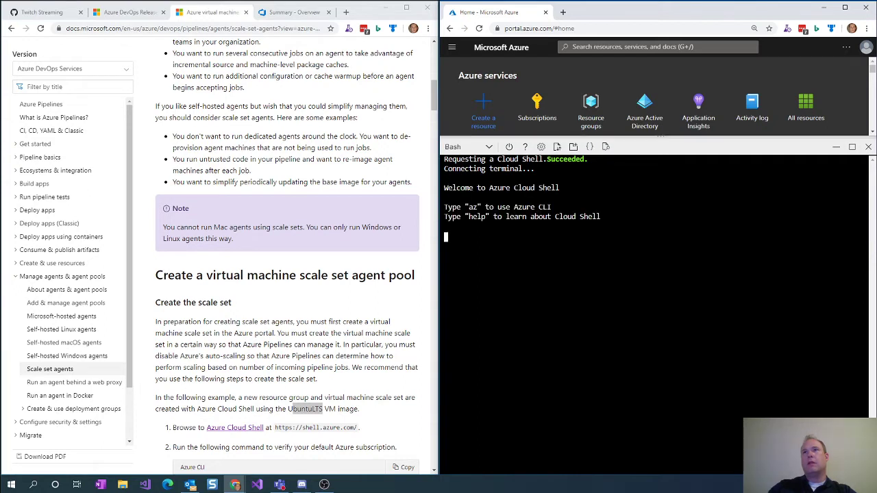
{"action": "left_click", "coordinate": [489, 147]}
{"action": "left_click", "coordinate": [554, 277]}
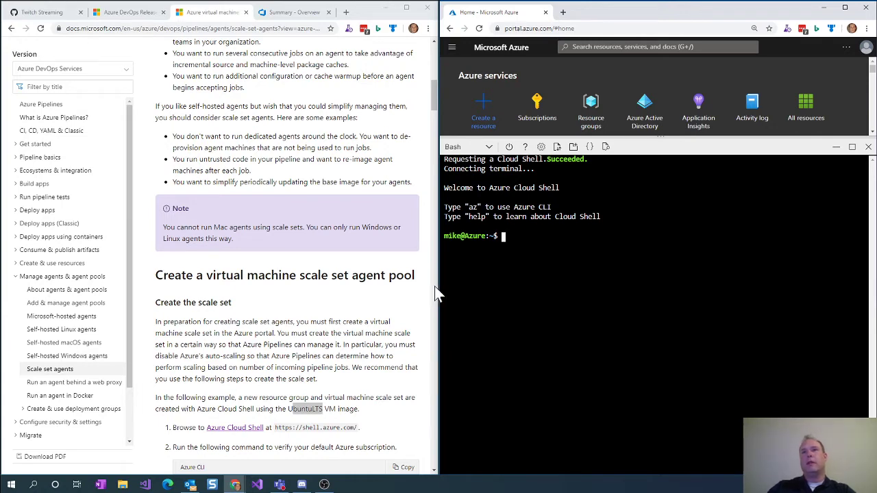
Step: Copy the command az account list -o table from the article and run it in Cloud Shell to verify the default subscription
{"action": "scroll", "coordinate": [389, 331], "scroll_direction": "down", "scroll_amount": 1}
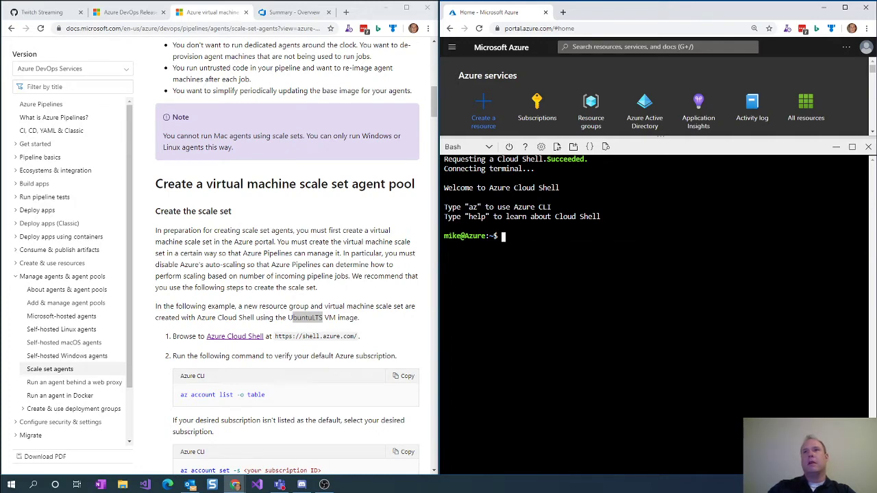
{"action": "scroll", "coordinate": [294, 287], "scroll_direction": "down", "scroll_amount": 1}
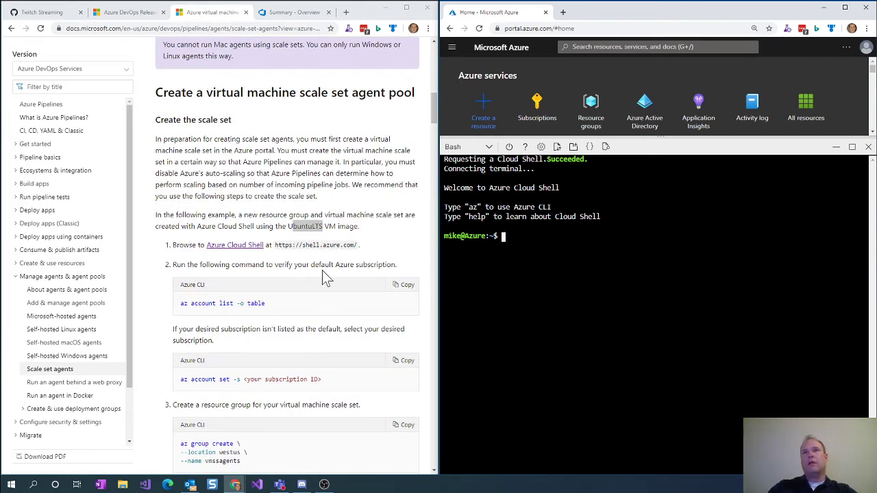
{"action": "left_click_drag", "start_coordinate": [267, 303], "coordinate": [180, 303]}
{"action": "key", "text": "super+c"}
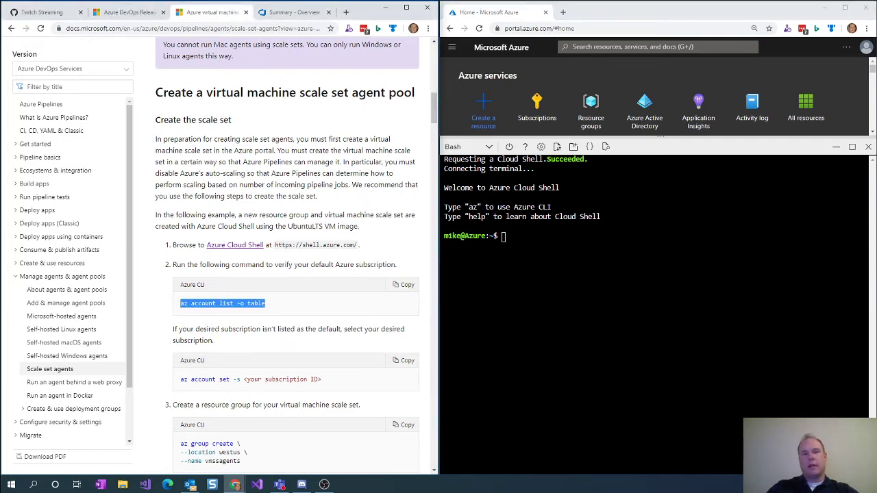
{"action": "left_click", "coordinate": [505, 237]}
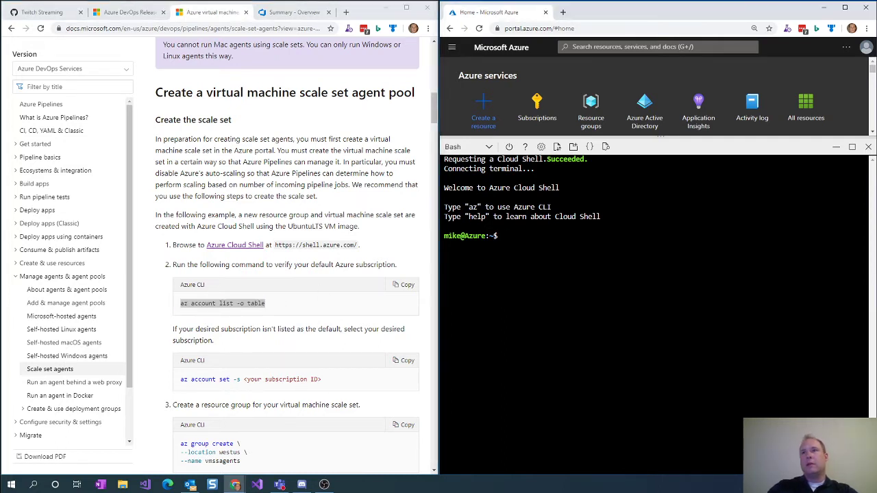
{"action": "right_click", "coordinate": [506, 238]}
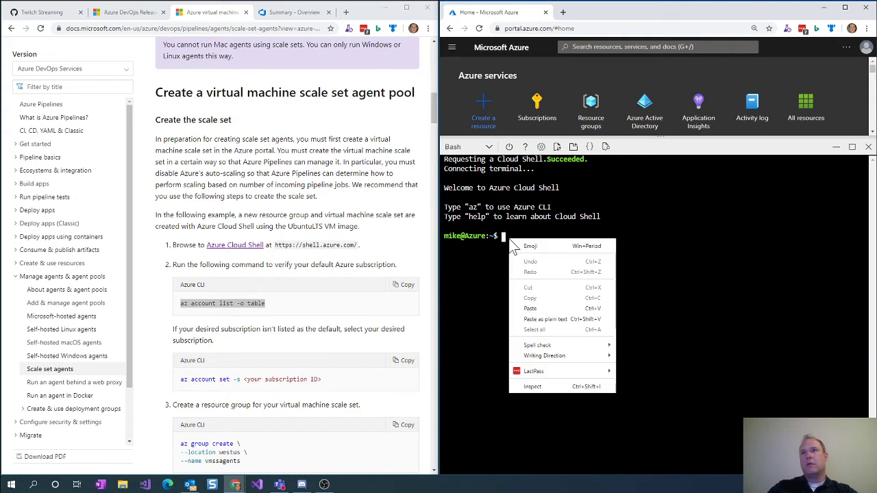
{"action": "left_click", "coordinate": [541, 320]}
{"action": "key", "text": "Return"}
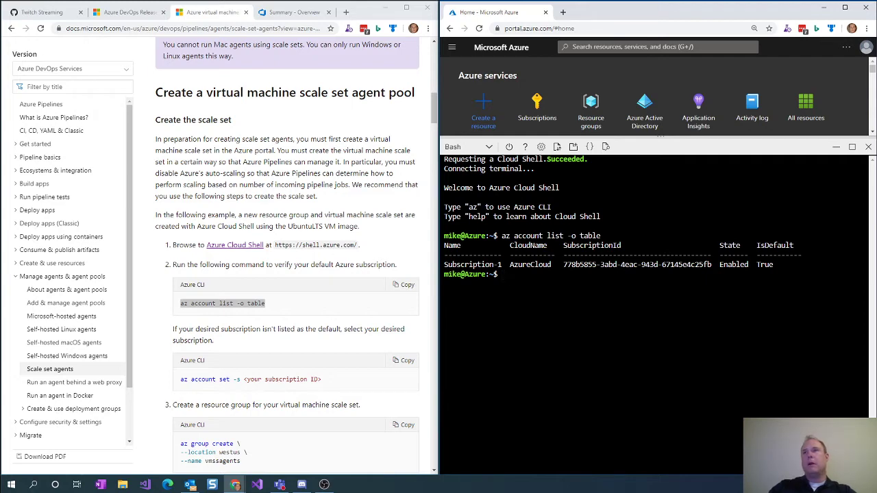
Step: Copy the az group create command from the article and run it in Cloud Shell to create resource group vmssagents in westus
{"action": "scroll", "coordinate": [273, 331], "scroll_direction": "down", "scroll_amount": 1}
{"action": "scroll", "coordinate": [273, 329], "scroll_direction": "down", "scroll_amount": 2}
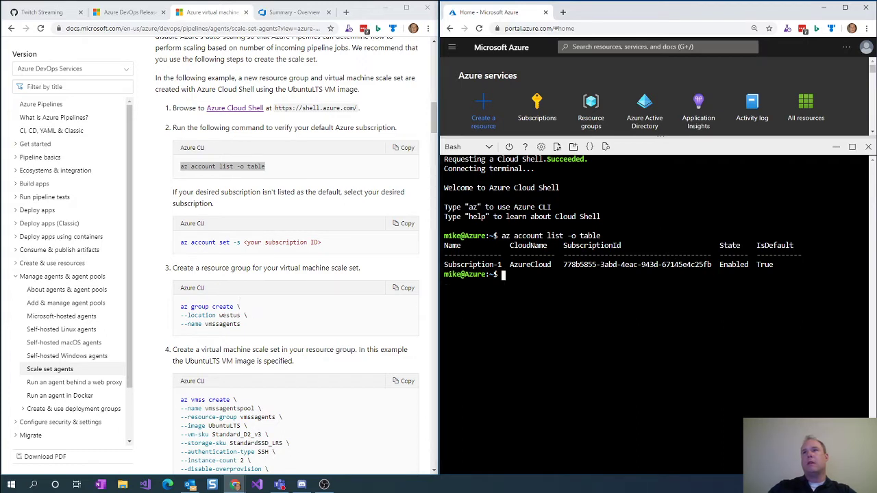
{"action": "scroll", "coordinate": [270, 290], "scroll_direction": "down", "scroll_amount": 1}
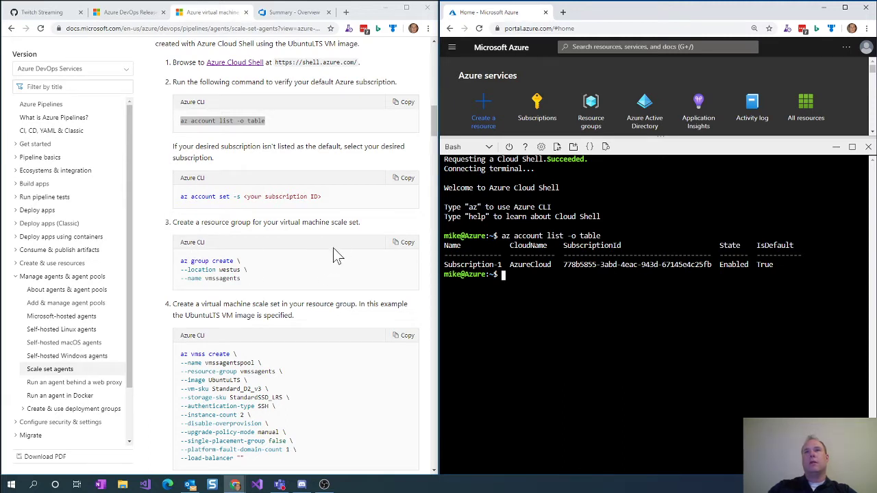
{"action": "left_click", "coordinate": [405, 243]}
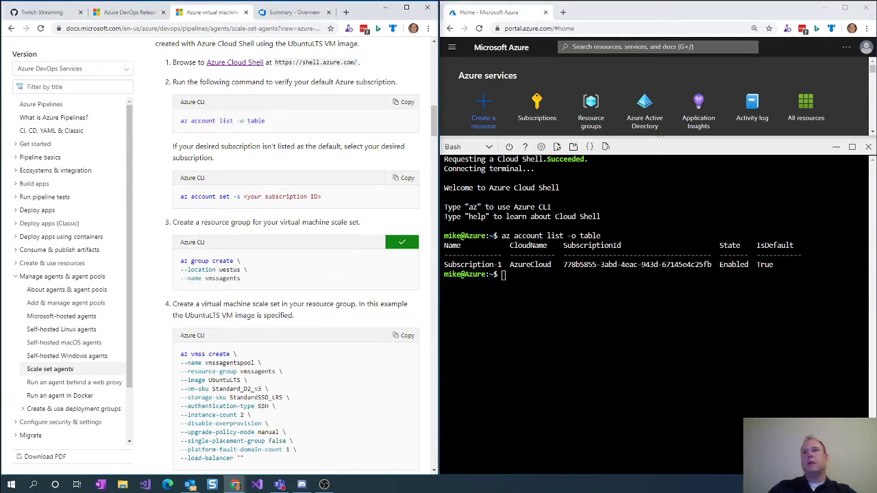
{"action": "left_click", "coordinate": [506, 276]}
{"action": "right_click", "coordinate": [507, 276]}
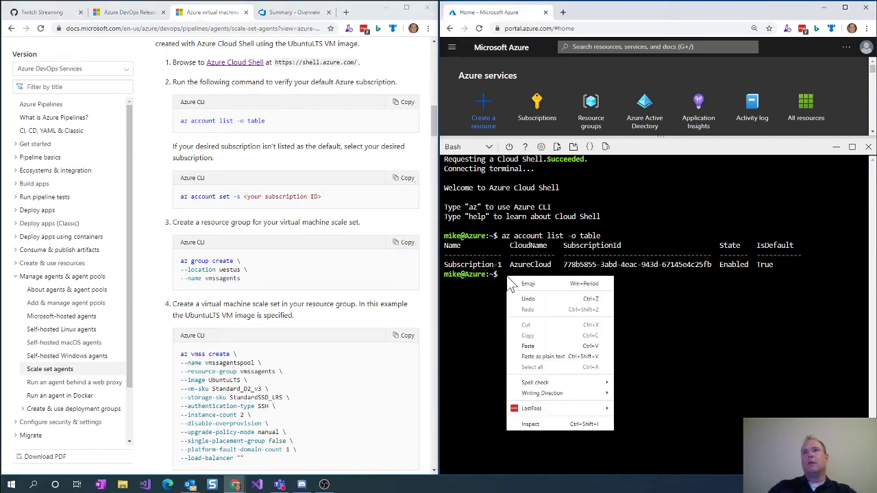
{"action": "left_click", "coordinate": [565, 357]}
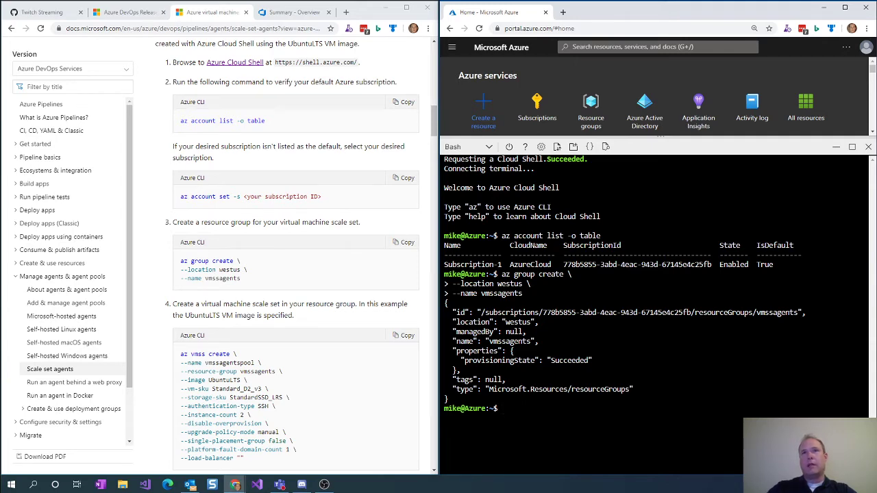
Step: Copy the az vmss create command and run it in Cloud Shell to create scale set vmssagentspool with image UbuntuLTS and instance count 2
{"action": "scroll", "coordinate": [309, 332], "scroll_direction": "down", "scroll_amount": 1}
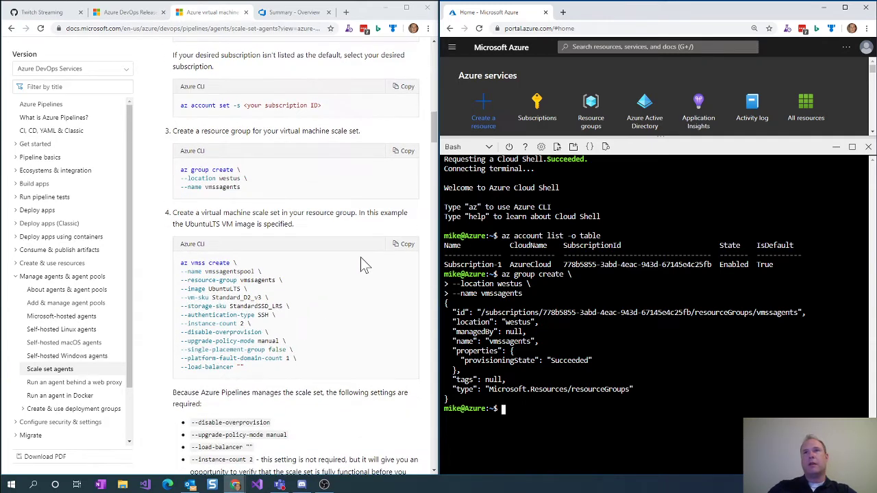
{"action": "left_click", "coordinate": [404, 247]}
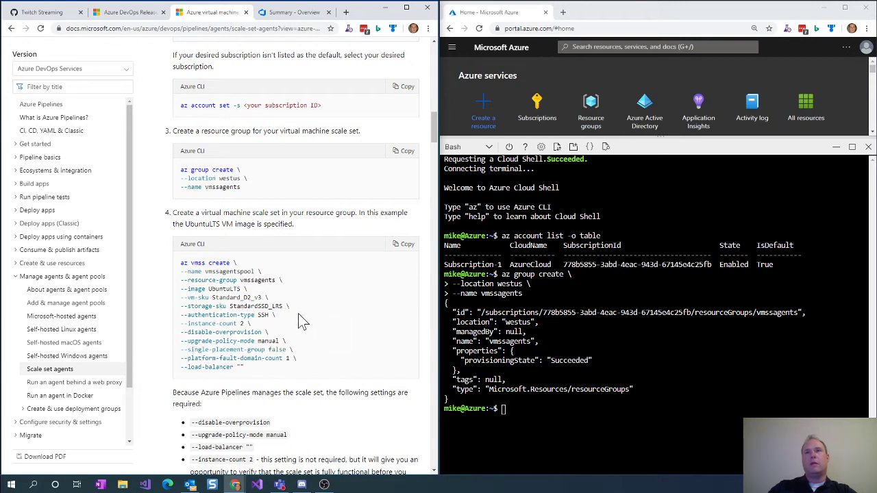
{"action": "scroll", "coordinate": [302, 322], "scroll_direction": "down", "scroll_amount": 2}
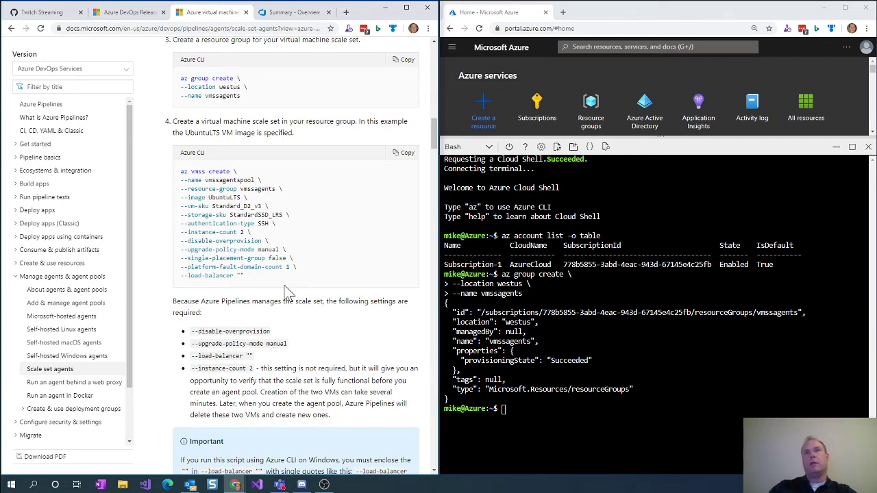
{"action": "left_click", "coordinate": [413, 153]}
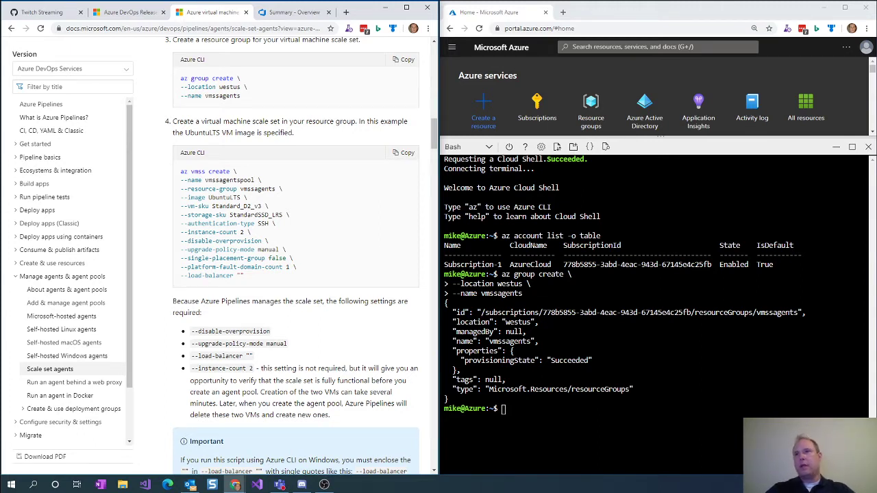
{"action": "right_click", "coordinate": [511, 408]}
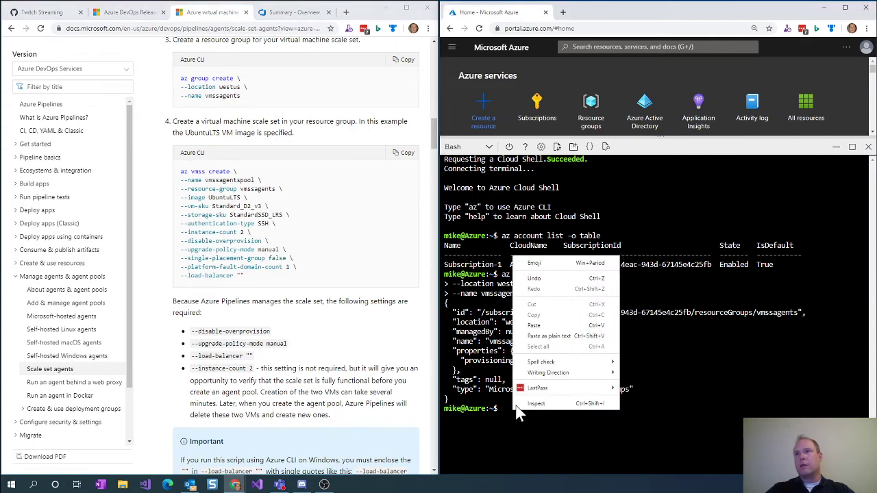
{"action": "left_click", "coordinate": [548, 339]}
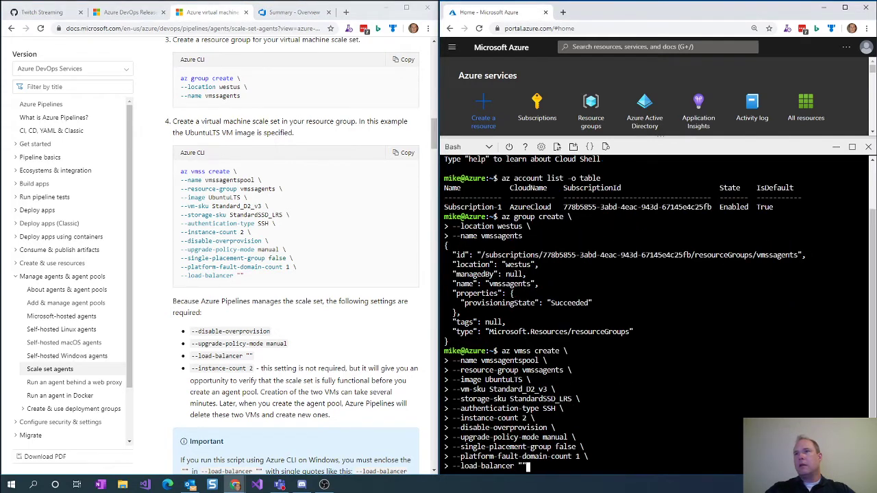
{"action": "key", "text": "Return"}
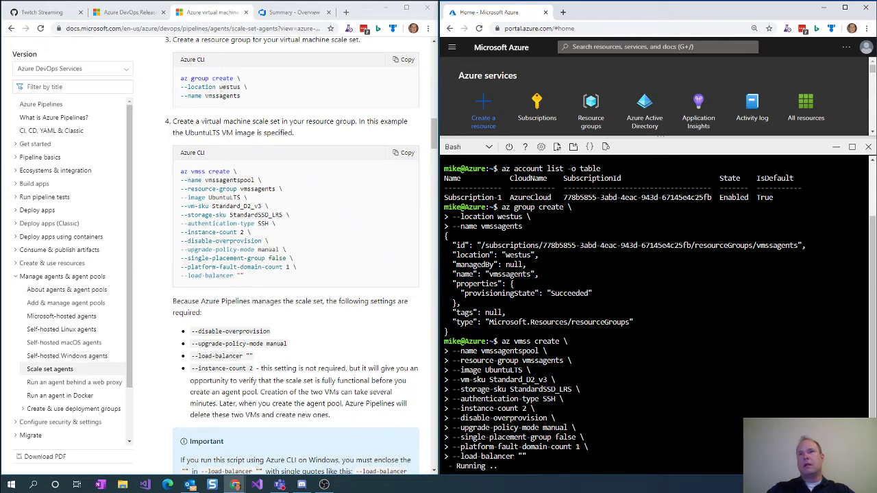
Step: Open the Self-hosted Linux agents article in a separate browser tab and examine its prerequisites and permissions sections
{"action": "scroll", "coordinate": [342, 406], "scroll_direction": "down", "scroll_amount": 1}
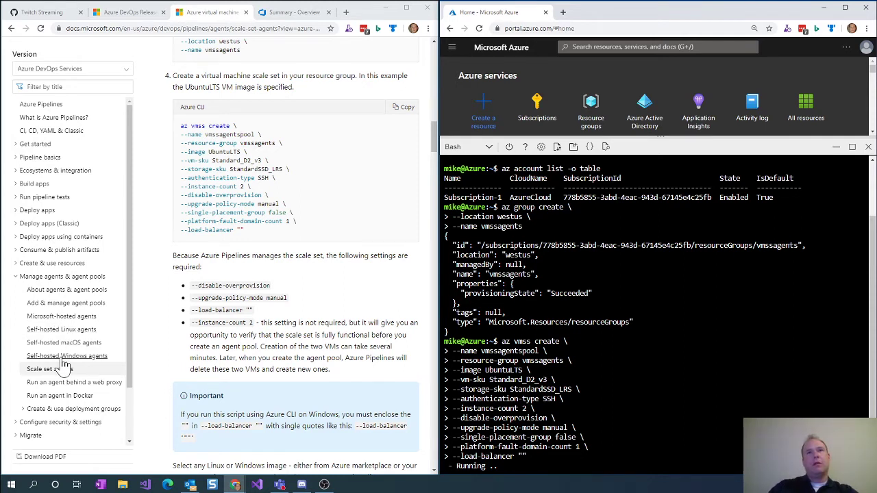
{"action": "right_click", "coordinate": [65, 335]}
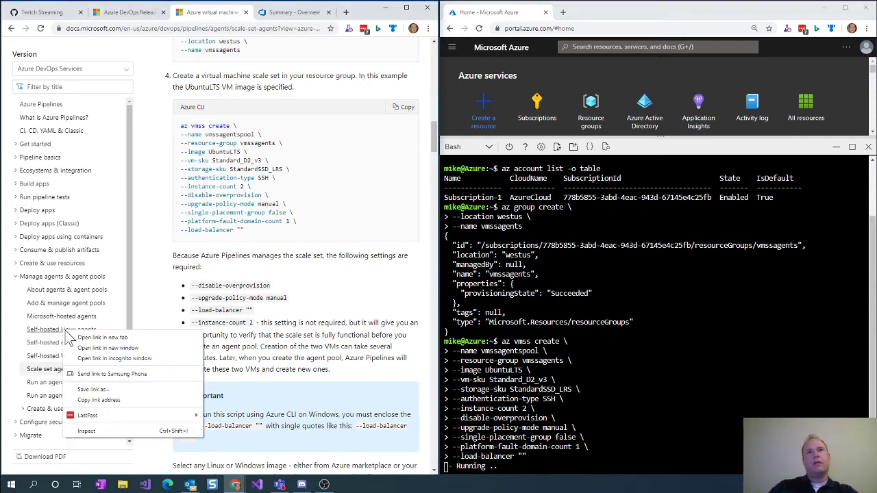
{"action": "left_click", "coordinate": [89, 339]}
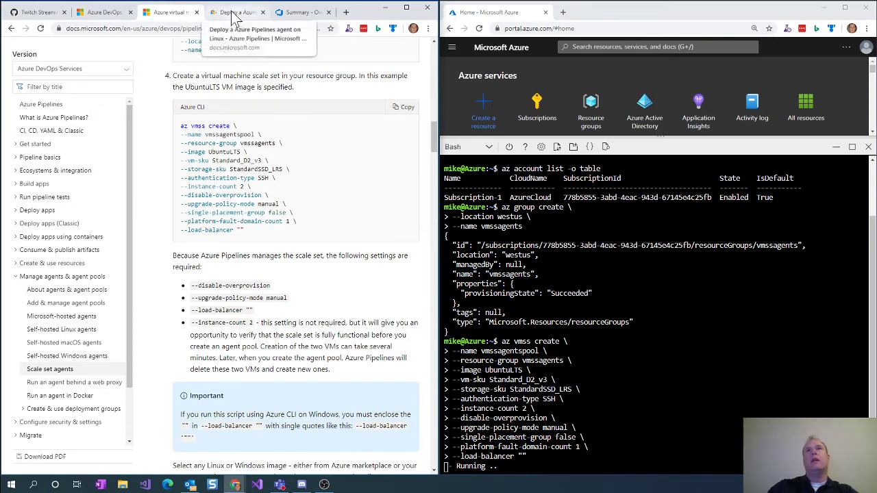
{"action": "left_click", "coordinate": [238, 13]}
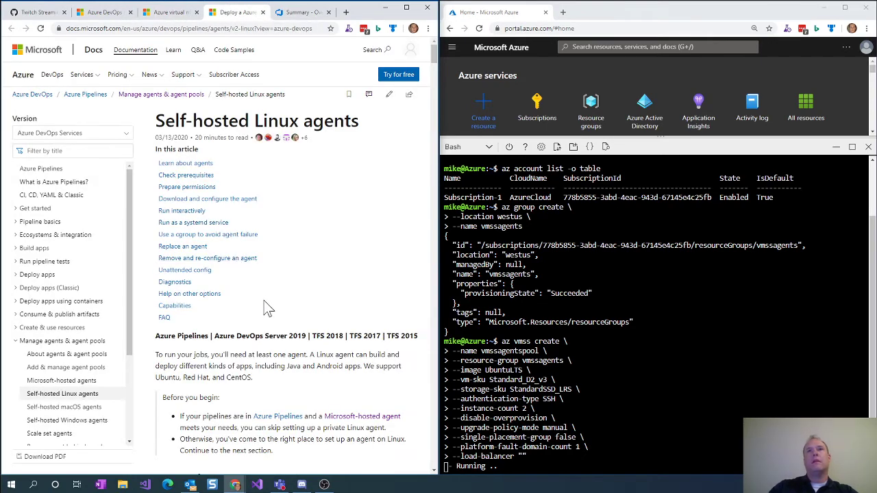
{"action": "scroll", "coordinate": [252, 326], "scroll_direction": "down", "scroll_amount": 2}
{"action": "scroll", "coordinate": [250, 326], "scroll_direction": "down", "scroll_amount": 5}
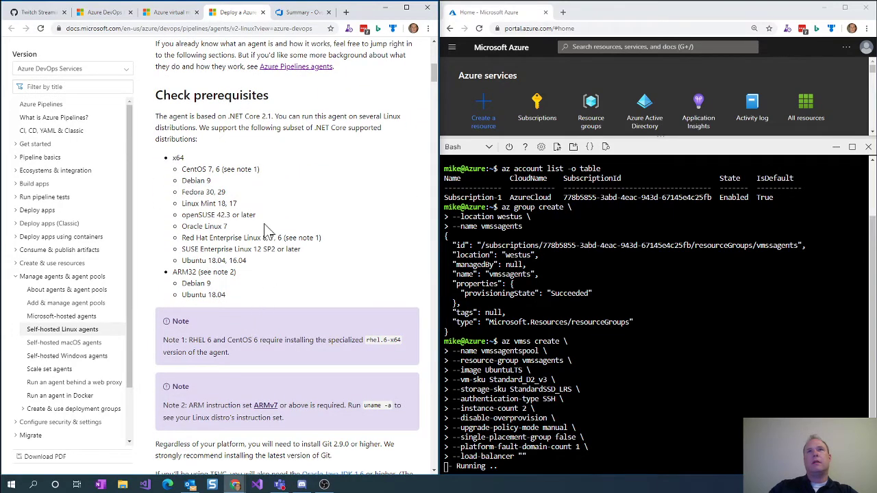
{"action": "scroll", "coordinate": [278, 287], "scroll_direction": "down", "scroll_amount": 2}
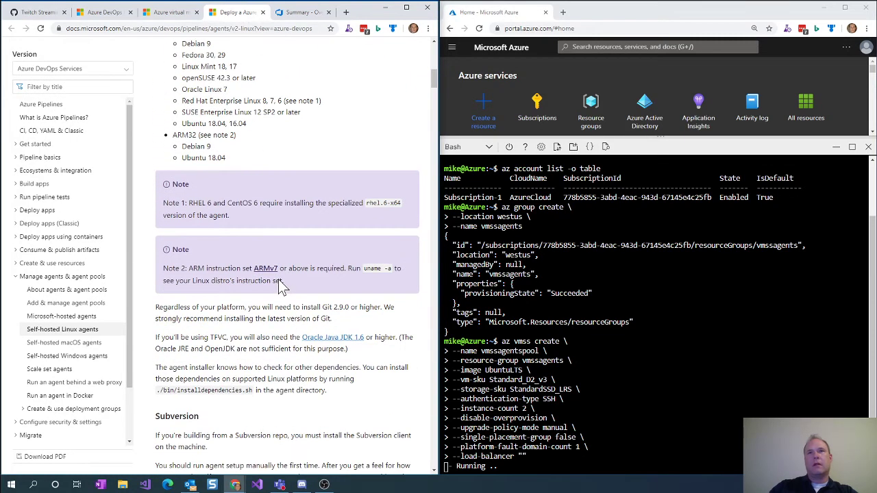
{"action": "scroll", "coordinate": [279, 286], "scroll_direction": "down", "scroll_amount": 5}
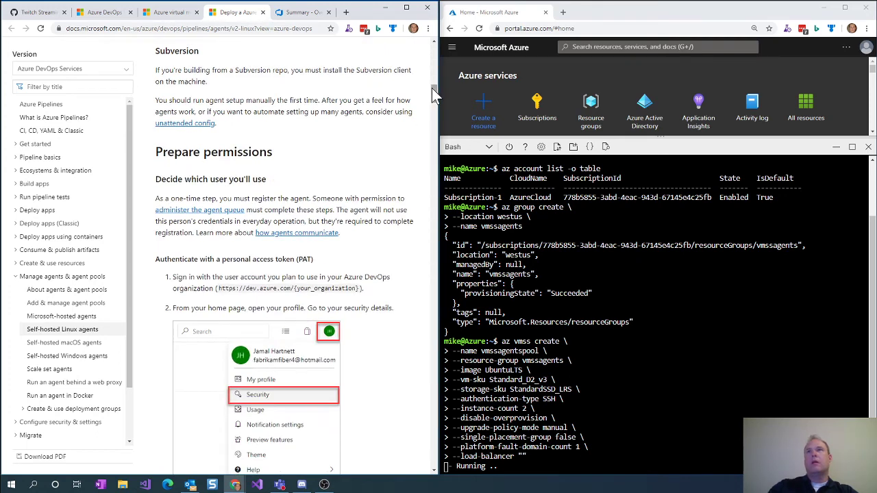
Step: Switch to the Microsoft-hosted agents article and open the included software page for the Ubuntu 18.04 image
{"action": "left_click", "coordinate": [59, 317]}
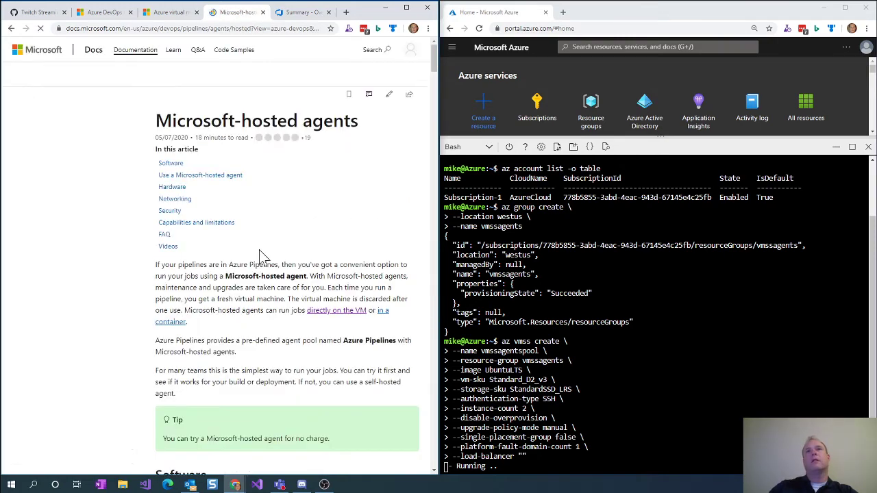
{"action": "scroll", "coordinate": [246, 325], "scroll_direction": "down", "scroll_amount": 3}
{"action": "scroll", "coordinate": [245, 326], "scroll_direction": "down", "scroll_amount": 2}
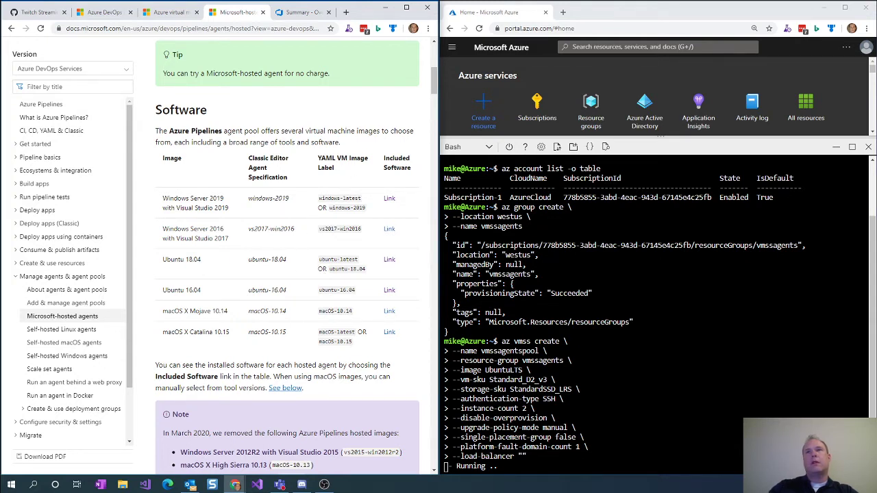
{"action": "left_click_drag", "start_coordinate": [319, 260], "coordinate": [366, 269]}
{"action": "left_click", "coordinate": [372, 269]}
{"action": "left_click", "coordinate": [385, 262]}
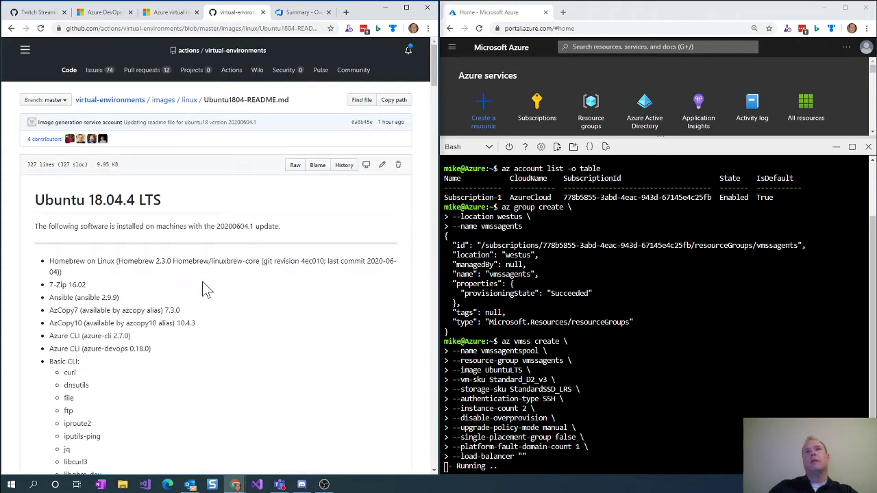
Step: Review the full list of software installed on the Ubuntu 18.04.4 LTS image, then return to its beginning
{"action": "scroll", "coordinate": [129, 333], "scroll_direction": "down", "scroll_amount": 7}
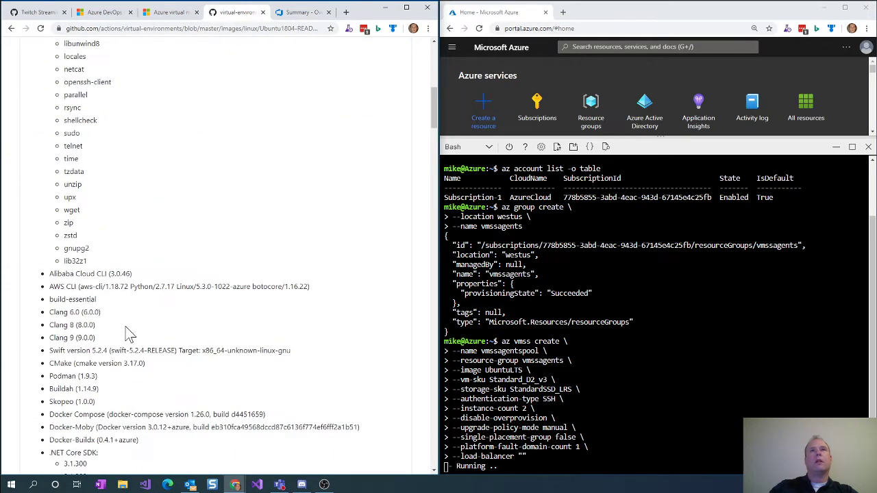
{"action": "scroll", "coordinate": [128, 333], "scroll_direction": "down", "scroll_amount": 6}
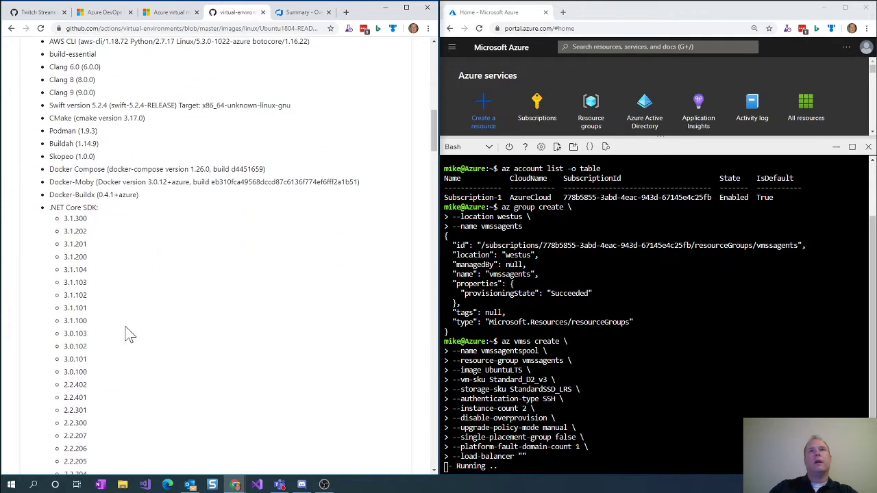
{"action": "scroll", "coordinate": [128, 333], "scroll_direction": "down", "scroll_amount": 4}
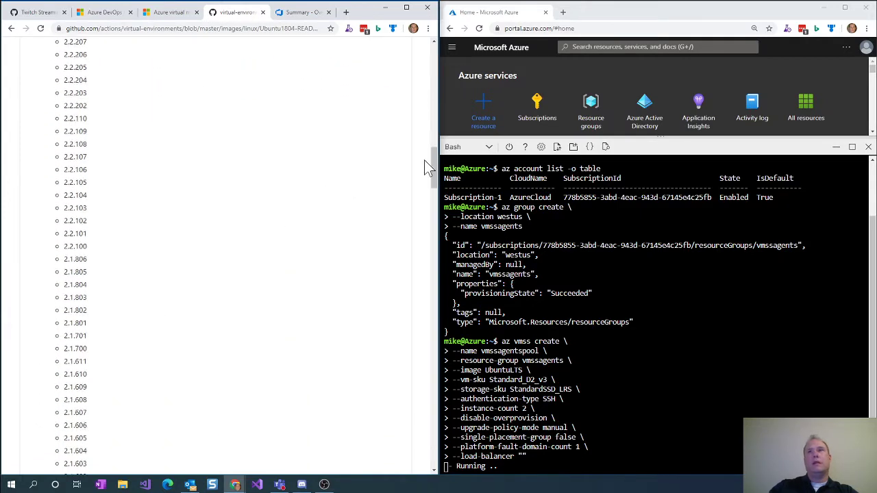
{"action": "left_click_drag", "start_coordinate": [432, 176], "coordinate": [426, 448]}
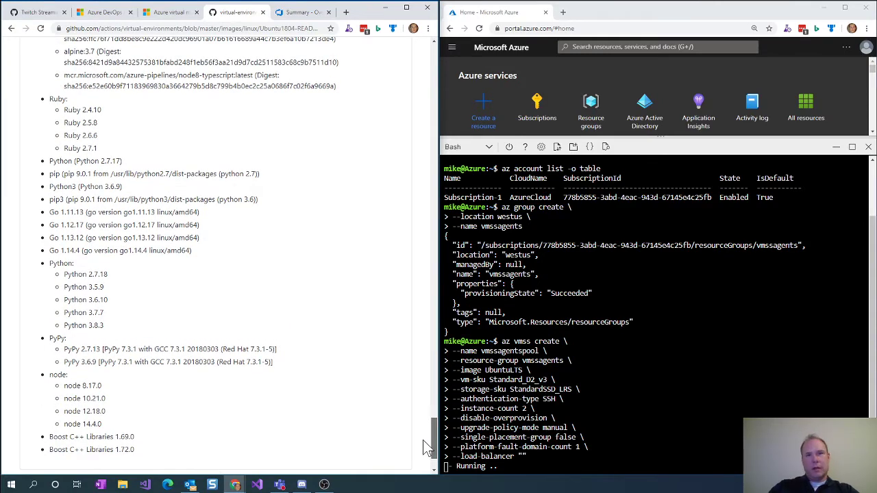
{"action": "left_click_drag", "start_coordinate": [426, 447], "coordinate": [449, 65]}
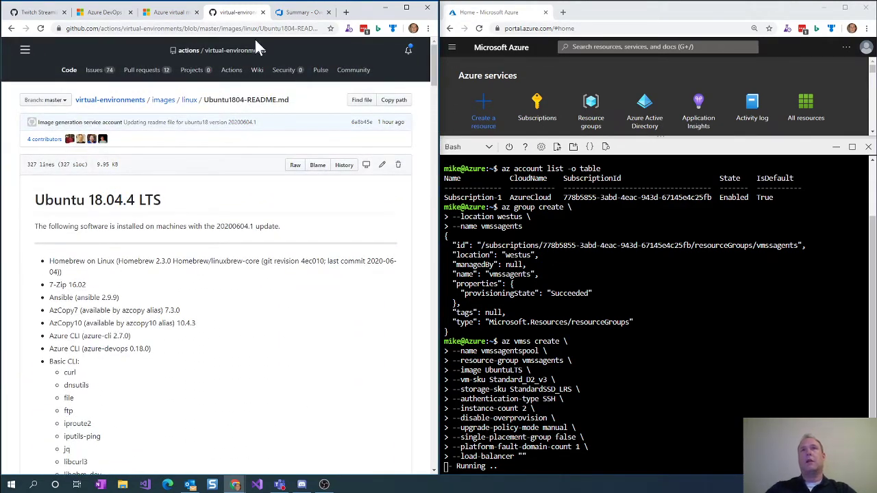
Step: Return to the scale set agents article, read the FAQ on preview limitations, and check the scale set creation output in Cloud Shell
{"action": "left_click", "coordinate": [174, 13]}
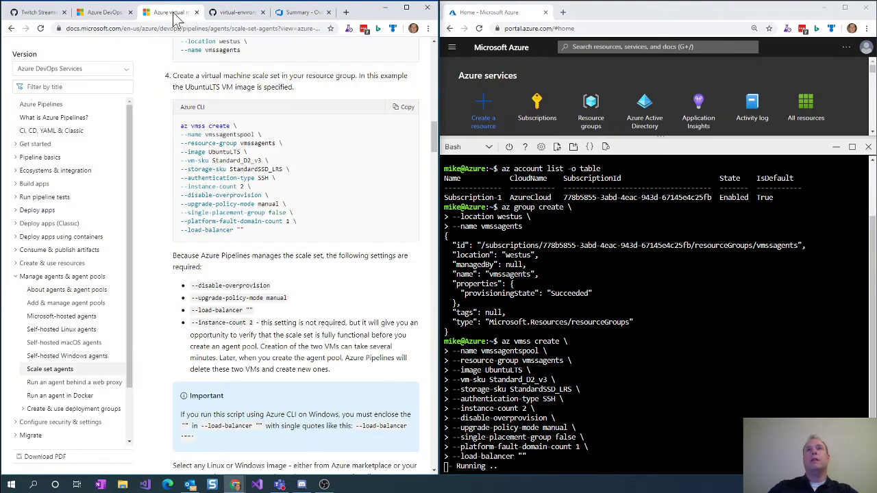
{"action": "left_click_drag", "start_coordinate": [434, 133], "coordinate": [396, 357]}
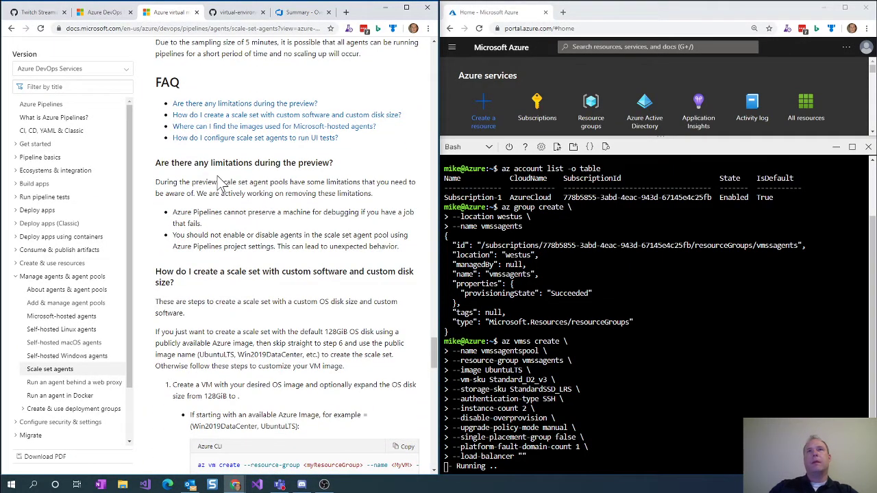
{"action": "double_click", "coordinate": [314, 163]}
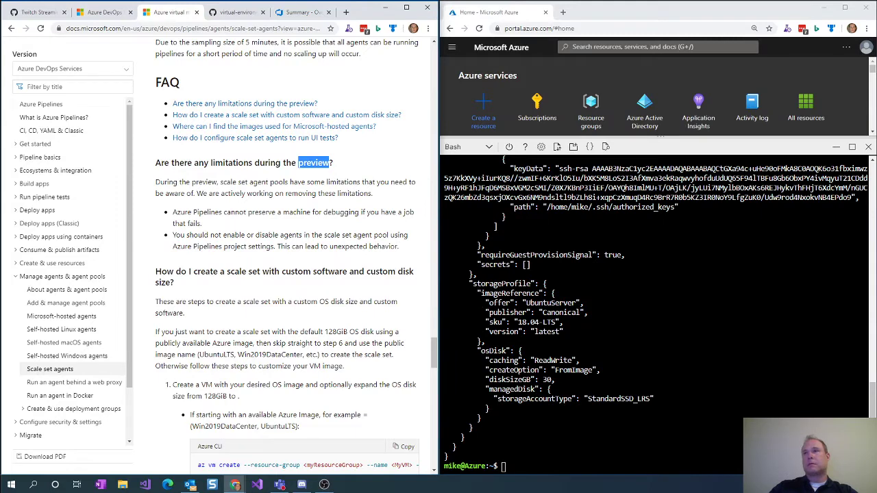
{"action": "scroll", "coordinate": [658, 313], "scroll_direction": "up", "scroll_amount": 2}
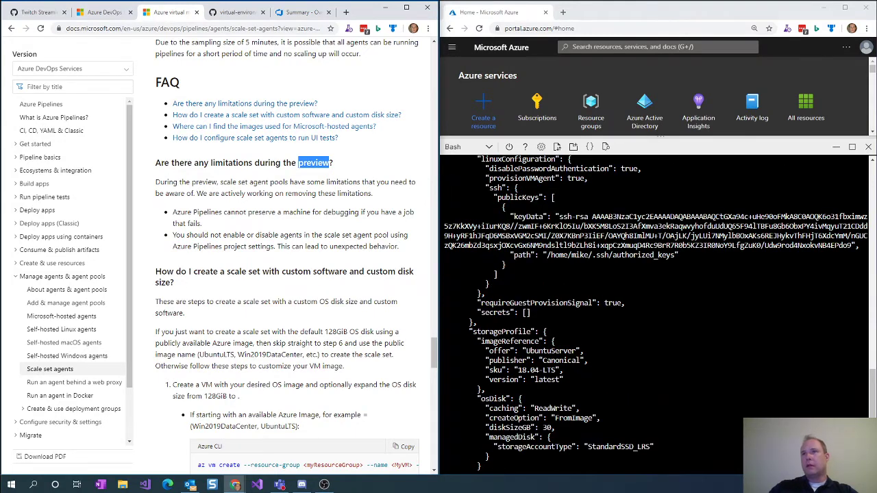
{"action": "scroll", "coordinate": [658, 314], "scroll_direction": "down", "scroll_amount": 2}
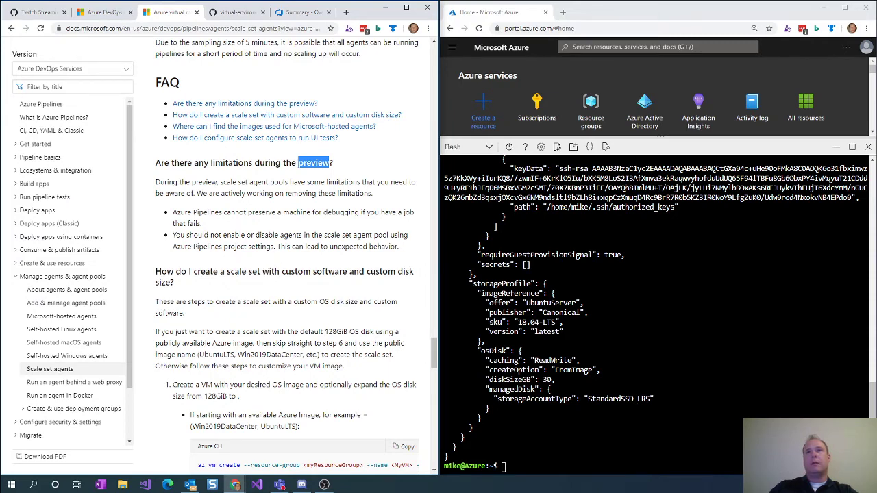
Step: Examine the FAQ steps for creating a scale set with custom software and disk size, highlighting the managed disk conversion
{"action": "left_click_drag", "start_coordinate": [281, 272], "coordinate": [354, 272]}
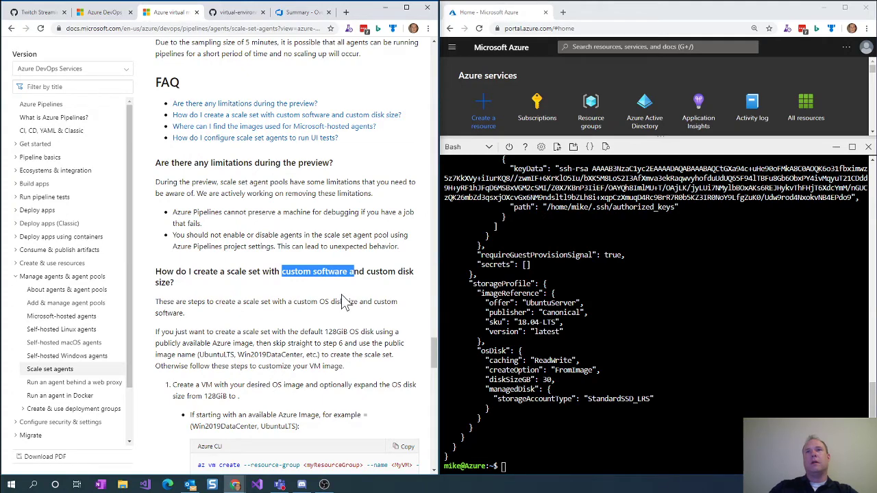
{"action": "scroll", "coordinate": [222, 320], "scroll_direction": "down", "scroll_amount": 2}
{"action": "scroll", "coordinate": [222, 321], "scroll_direction": "down", "scroll_amount": 4}
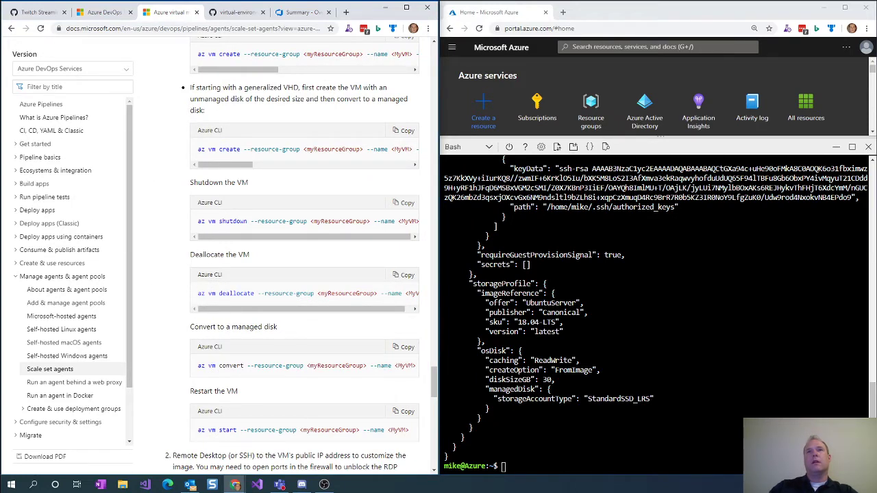
{"action": "left_click_drag", "start_coordinate": [277, 328], "coordinate": [237, 327]}
{"action": "scroll", "coordinate": [238, 331], "scroll_direction": "down", "scroll_amount": 3}
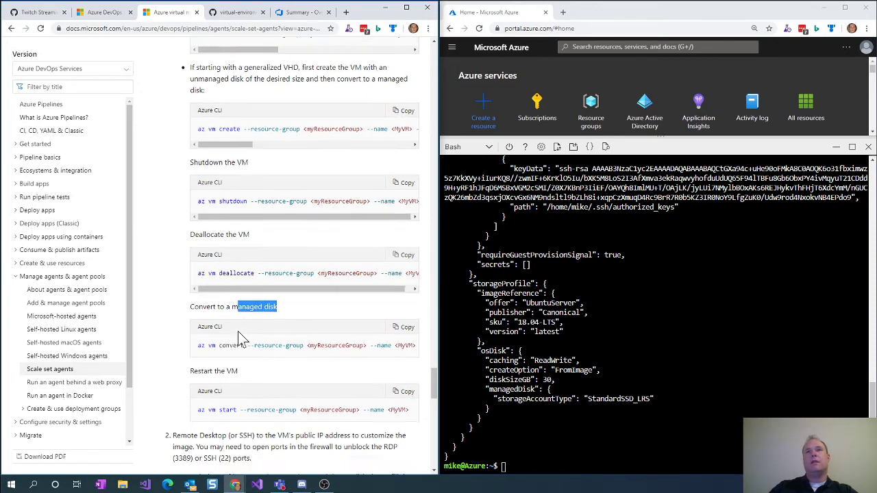
Step: Read the remaining custom image steps in the FAQ and highlight the section on where to find the images used for Microsoft-hosted agents
{"action": "scroll", "coordinate": [241, 337], "scroll_direction": "down", "scroll_amount": 1}
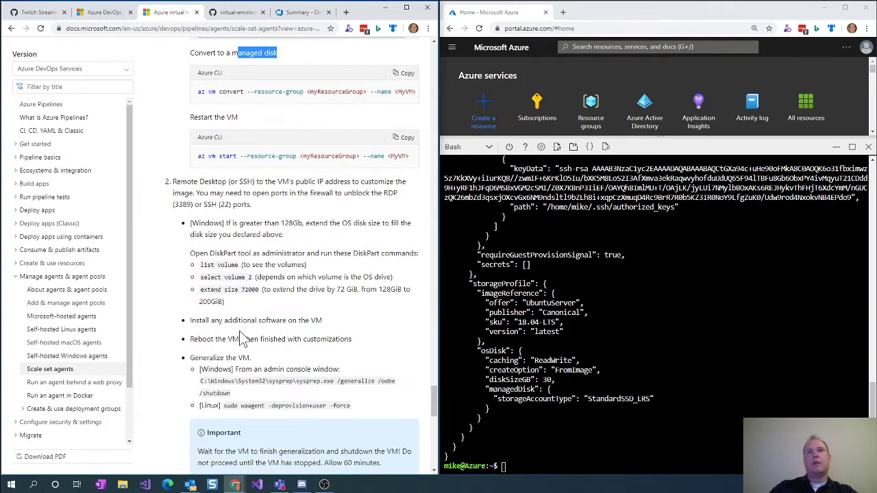
{"action": "scroll", "coordinate": [241, 335], "scroll_direction": "down", "scroll_amount": 2}
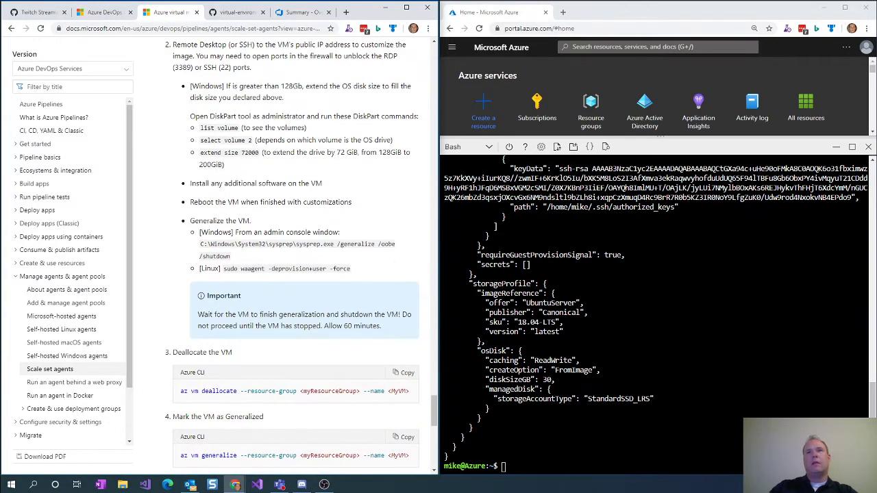
{"action": "scroll", "coordinate": [288, 247], "scroll_direction": "down", "scroll_amount": 5}
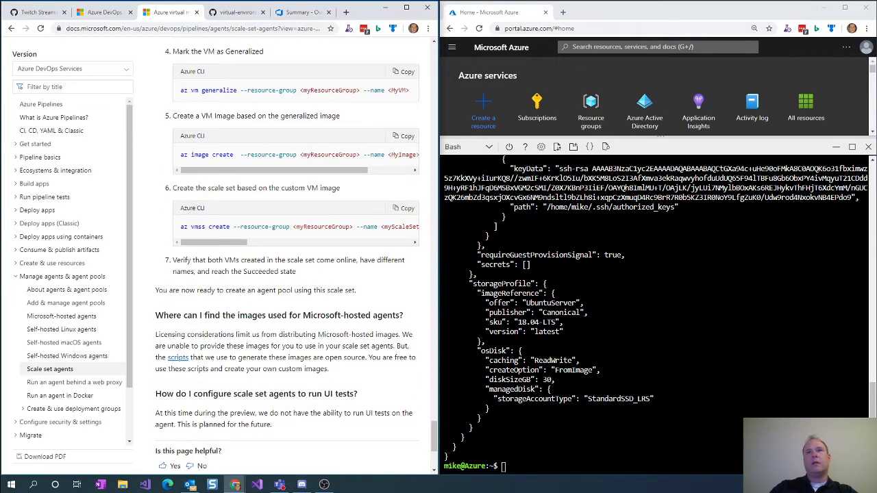
{"action": "left_click_drag", "start_coordinate": [197, 315], "coordinate": [320, 315]}
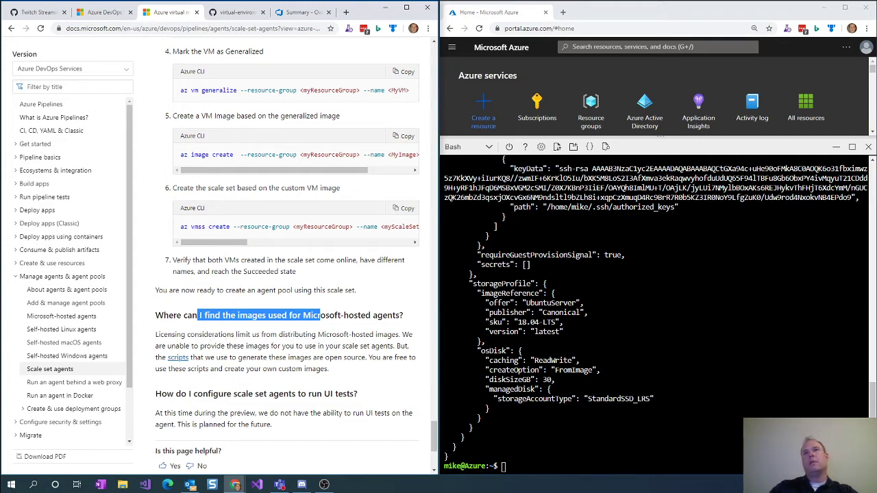
{"action": "left_click_drag", "start_coordinate": [171, 334], "coordinate": [304, 334]}
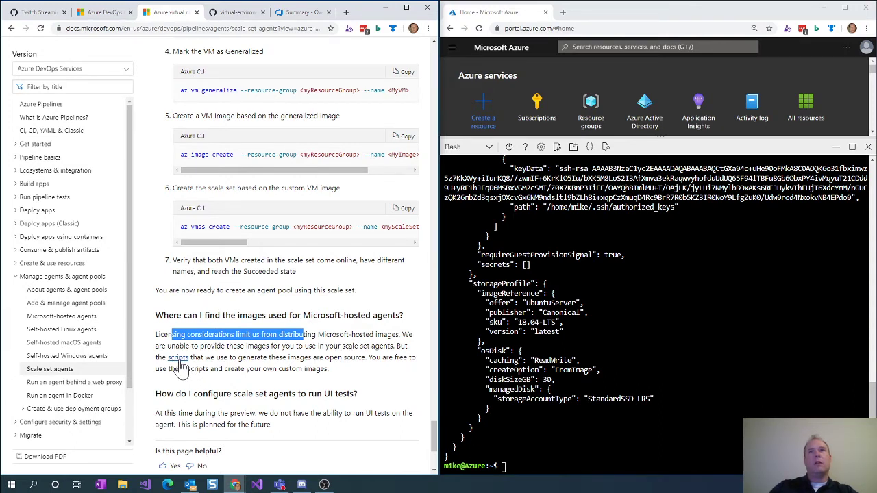
Step: Open the FAQ's linked image generation scripts in a new browser tab and switch to that tab
{"action": "right_click", "coordinate": [179, 359]}
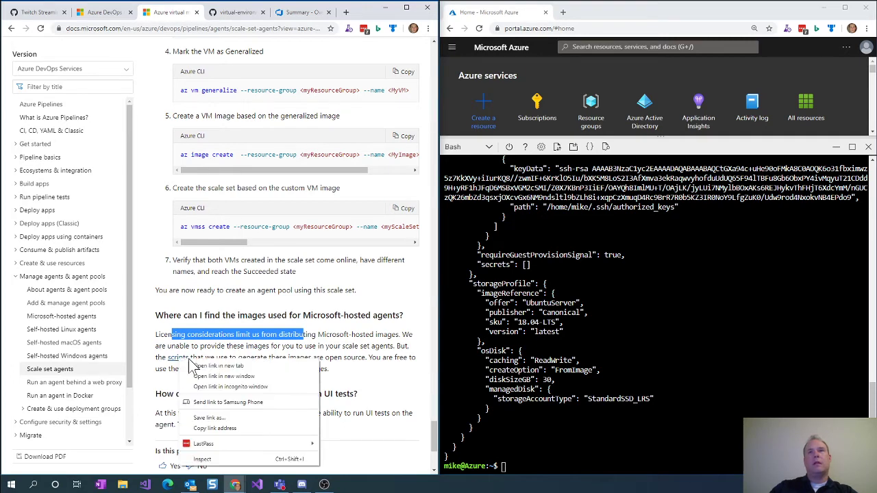
{"action": "left_click", "coordinate": [199, 363]}
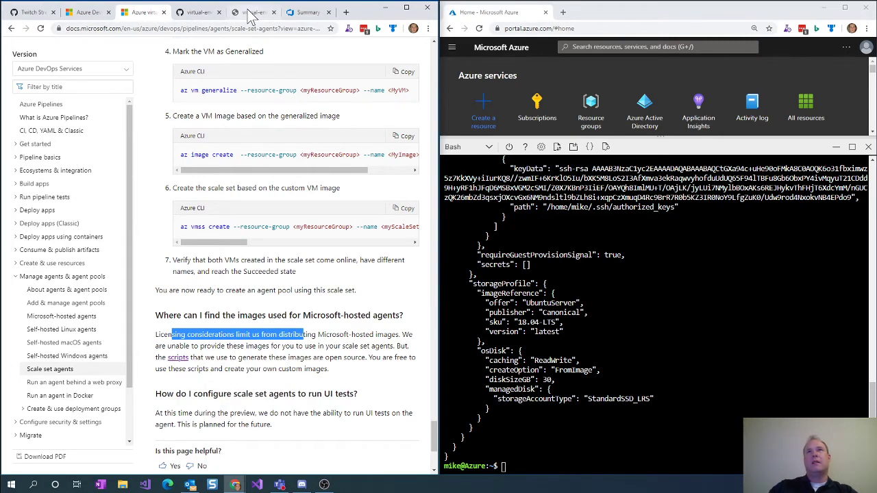
{"action": "left_click", "coordinate": [252, 15]}
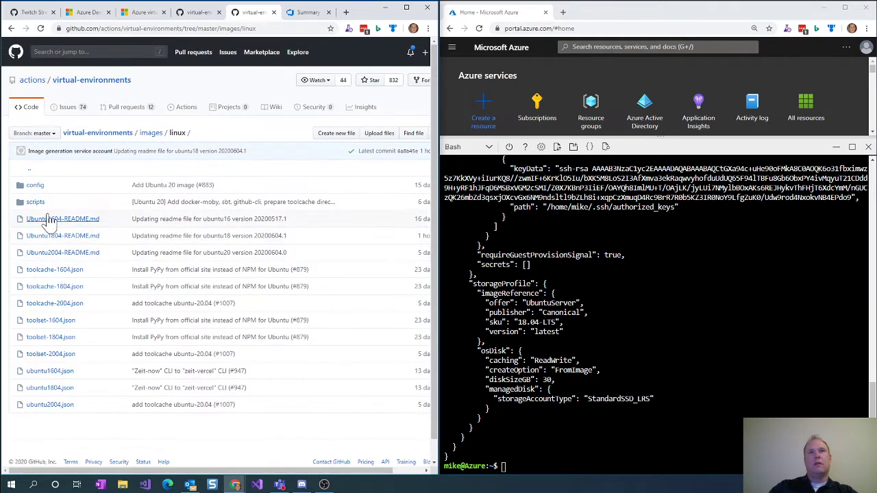
Step: Open the installers folder inside the Linux image scripts and look through its list of installer scripts
{"action": "left_click", "coordinate": [36, 202]}
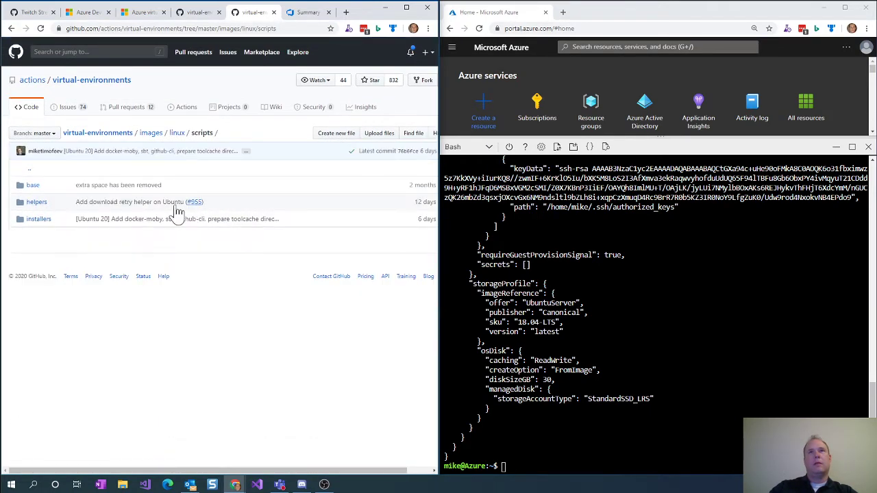
{"action": "left_click", "coordinate": [36, 221]}
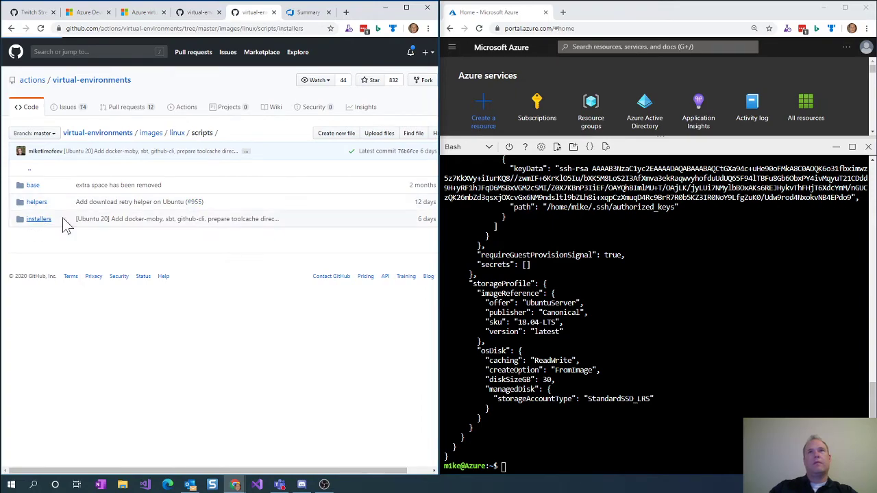
{"action": "scroll", "coordinate": [191, 272], "scroll_direction": "down", "scroll_amount": 10}
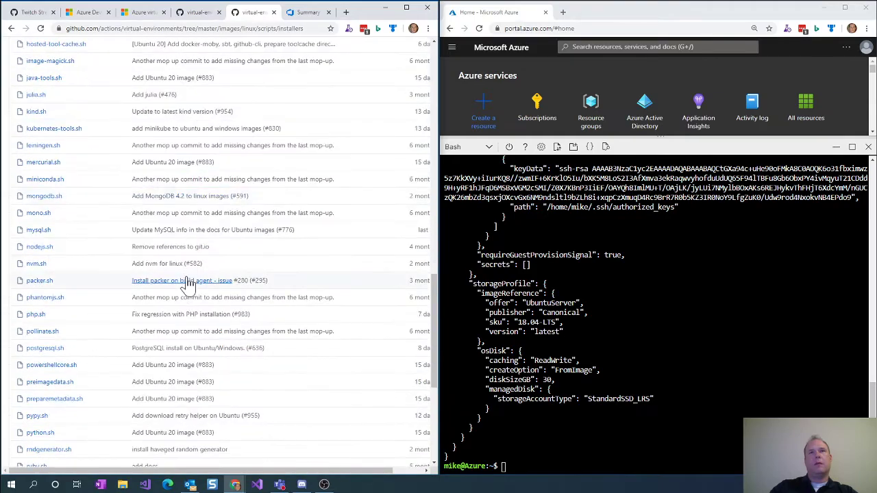
{"action": "scroll", "coordinate": [188, 281], "scroll_direction": "down", "scroll_amount": 3}
{"action": "scroll", "coordinate": [169, 253], "scroll_direction": "up", "scroll_amount": 15}
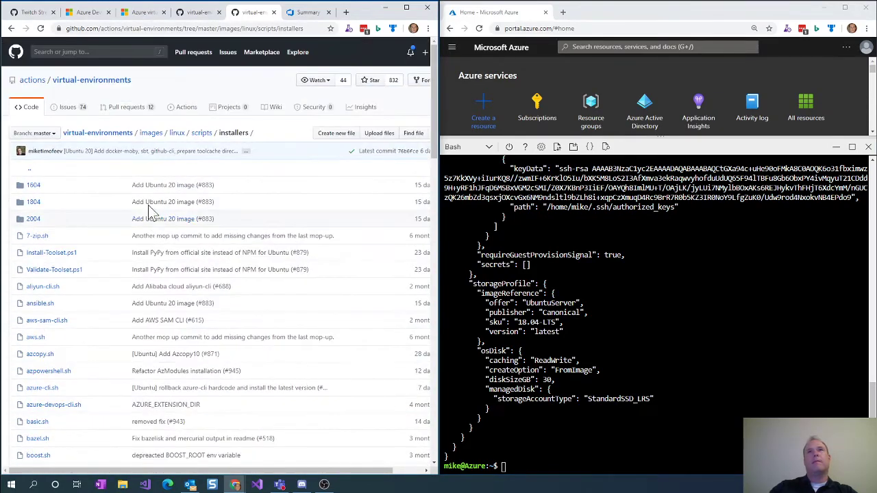
Step: Review the virtual-environments repository's root page and README, and briefly revisit the Ubuntu 18.04 software page
{"action": "left_click", "coordinate": [98, 133]}
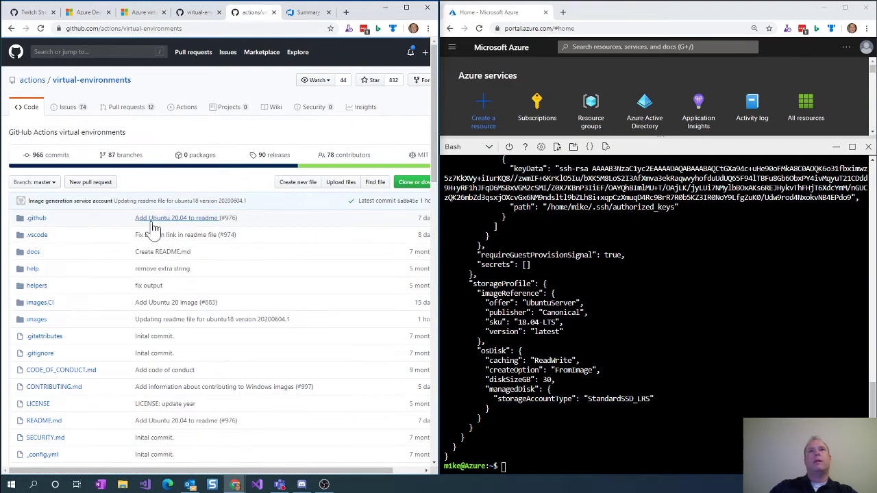
{"action": "scroll", "coordinate": [156, 273], "scroll_direction": "down", "scroll_amount": 10}
{"action": "scroll", "coordinate": [156, 273], "scroll_direction": "down", "scroll_amount": 10}
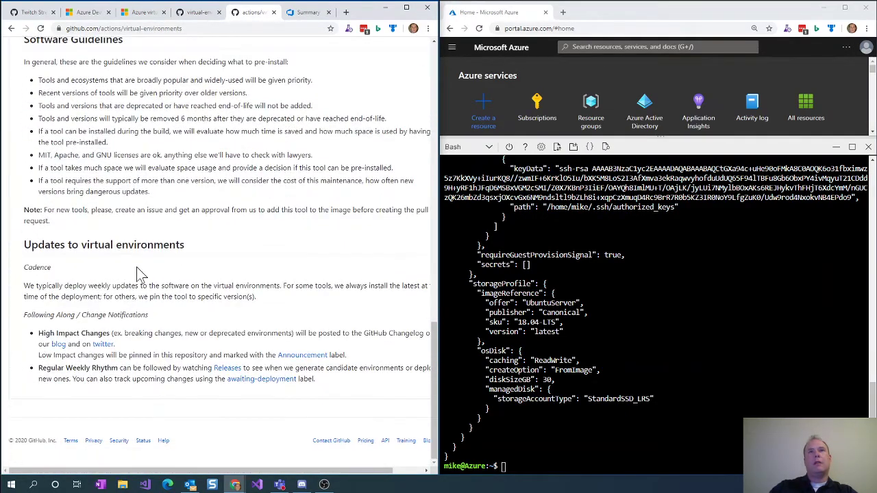
{"action": "scroll", "coordinate": [137, 274], "scroll_direction": "up", "scroll_amount": 5}
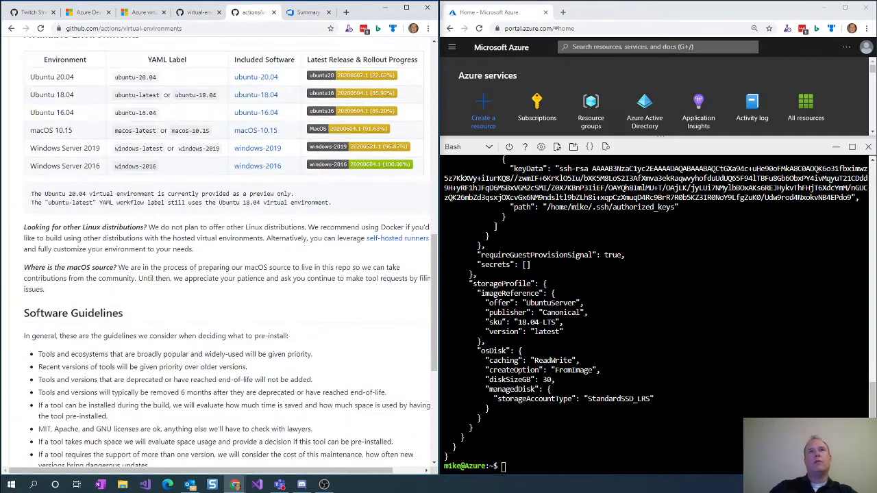
{"action": "scroll", "coordinate": [141, 264], "scroll_direction": "up", "scroll_amount": 5}
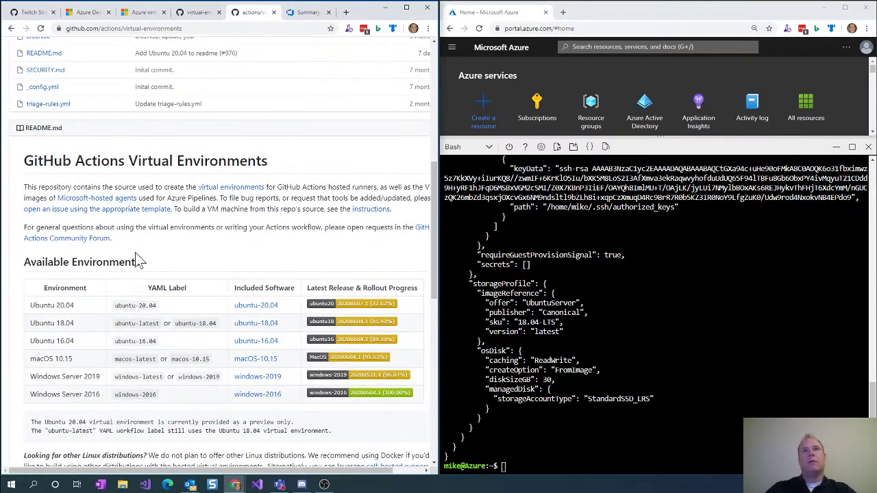
{"action": "scroll", "coordinate": [140, 260], "scroll_direction": "up", "scroll_amount": 3}
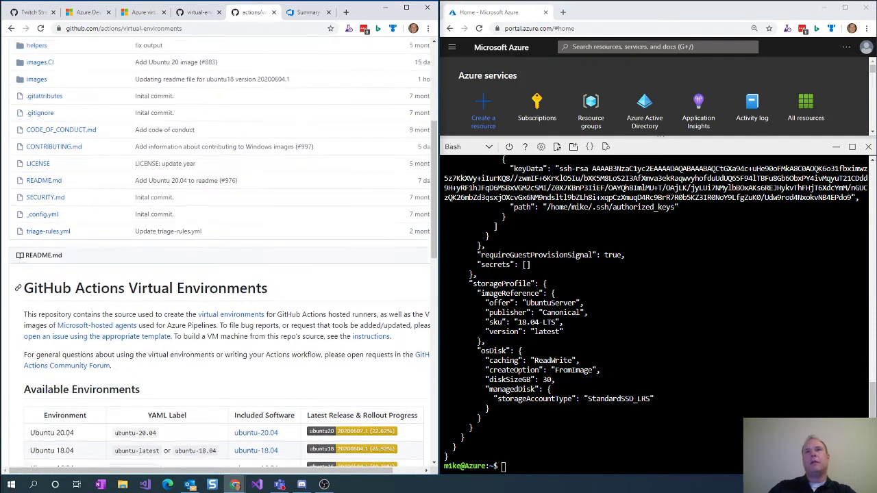
{"action": "scroll", "coordinate": [133, 257], "scroll_direction": "up", "scroll_amount": 1}
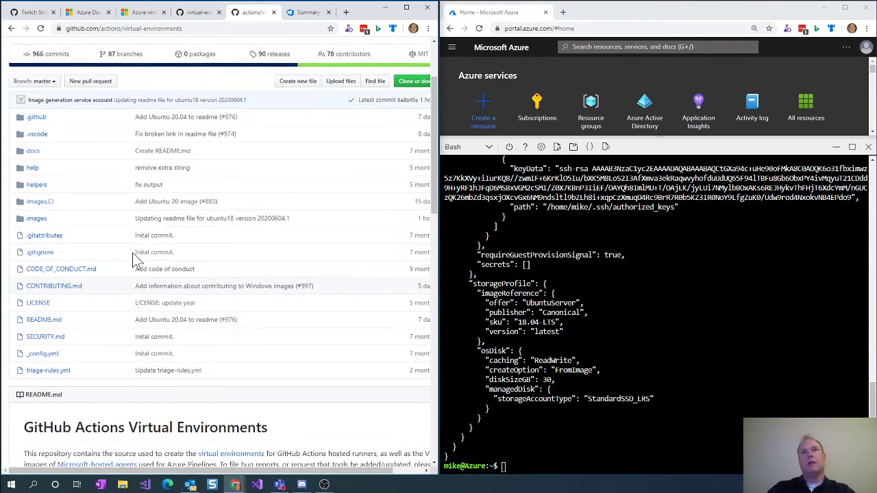
{"action": "scroll", "coordinate": [174, 253], "scroll_direction": "up", "scroll_amount": 2}
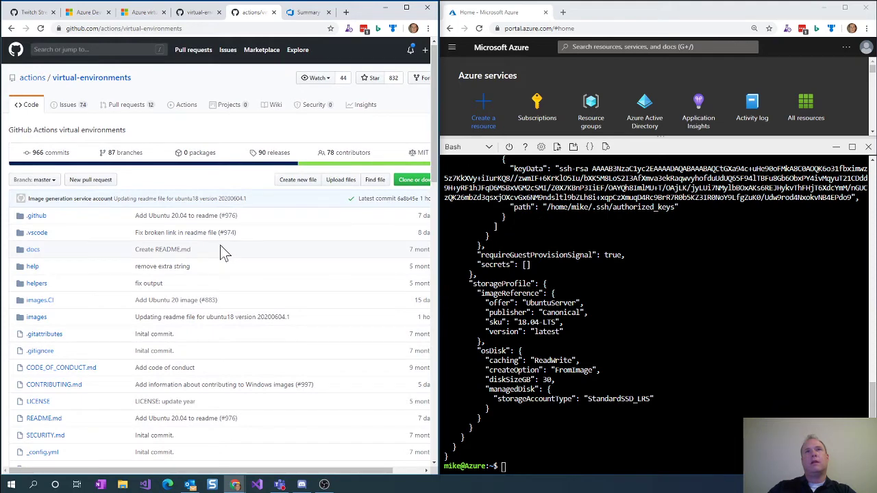
{"action": "scroll", "coordinate": [218, 199], "scroll_direction": "up", "scroll_amount": 1}
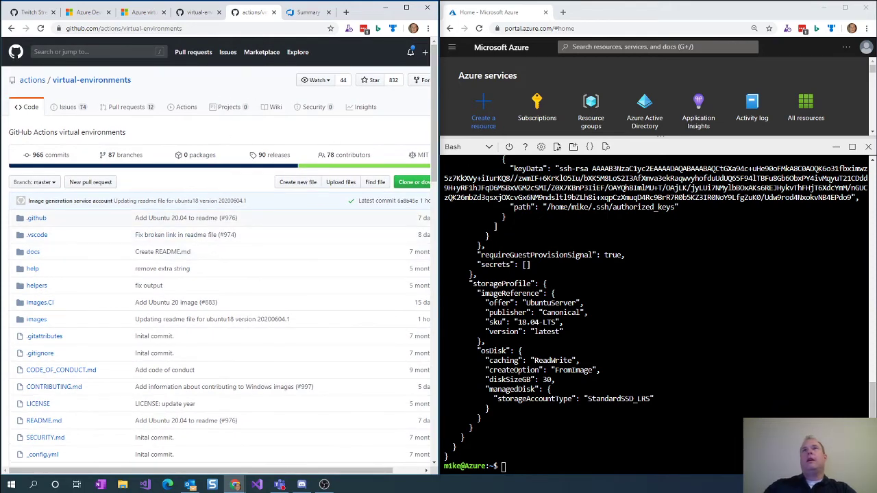
{"action": "left_click", "coordinate": [194, 13]}
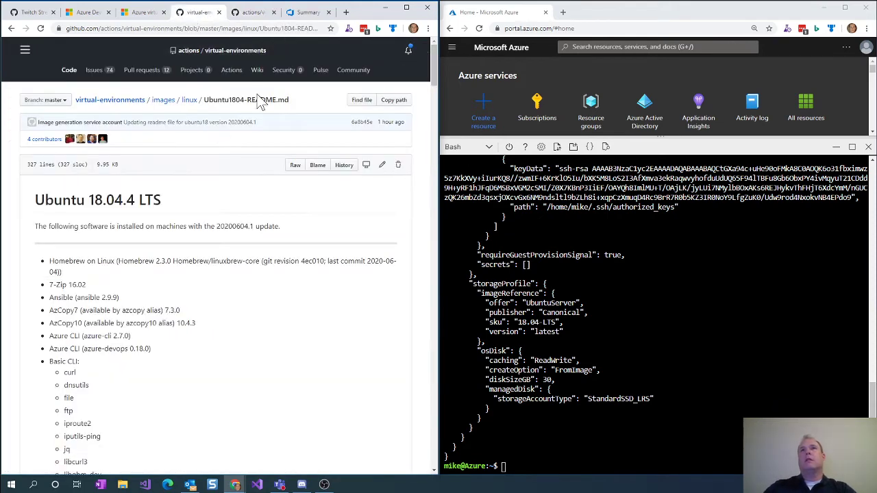
{"action": "left_click", "coordinate": [255, 14]}
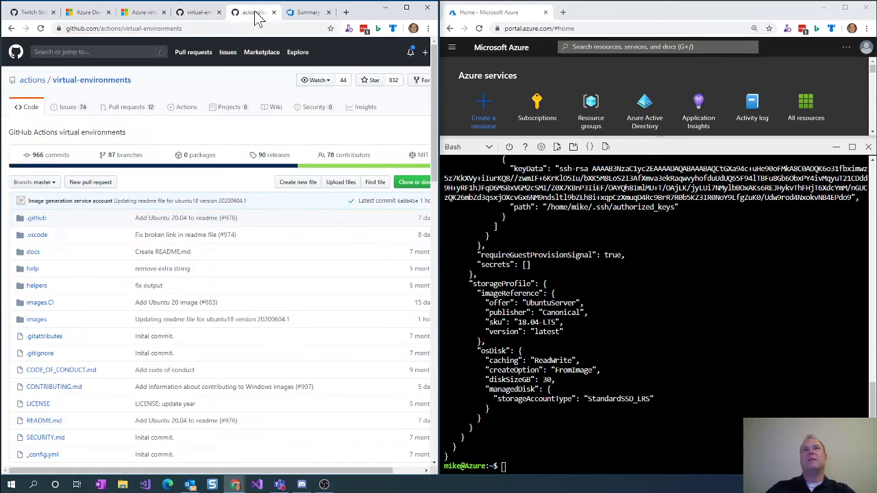
Step: Return to the scale set agents article, review the required settings and licensing note, and highlight the step 5 instruction to verify settings in the Azure portal
{"action": "left_click", "coordinate": [145, 13]}
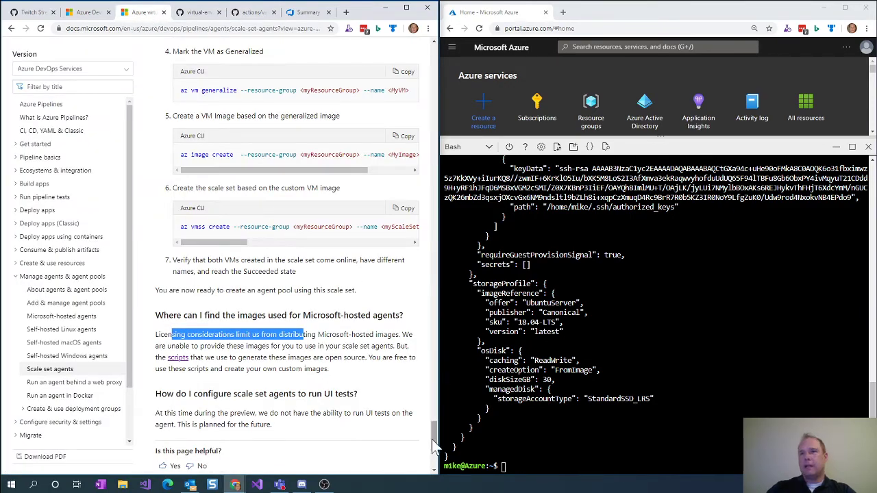
{"action": "left_click_drag", "start_coordinate": [431, 439], "coordinate": [463, 145]}
{"action": "scroll", "coordinate": [219, 353], "scroll_direction": "down", "scroll_amount": 2}
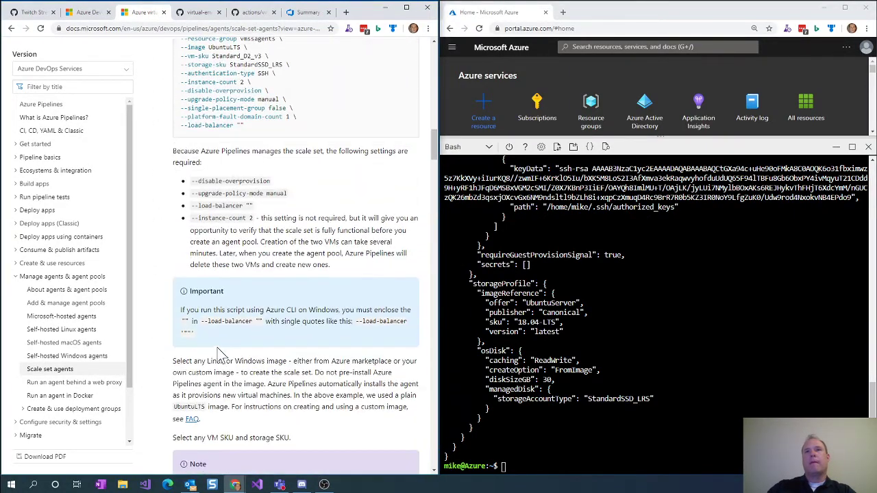
{"action": "scroll", "coordinate": [232, 336], "scroll_direction": "down", "scroll_amount": 2}
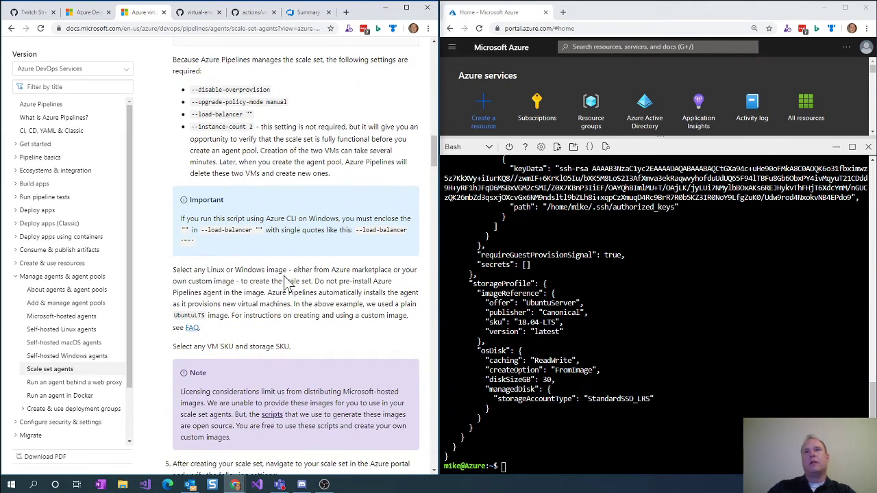
{"action": "scroll", "coordinate": [223, 342], "scroll_direction": "down", "scroll_amount": 2}
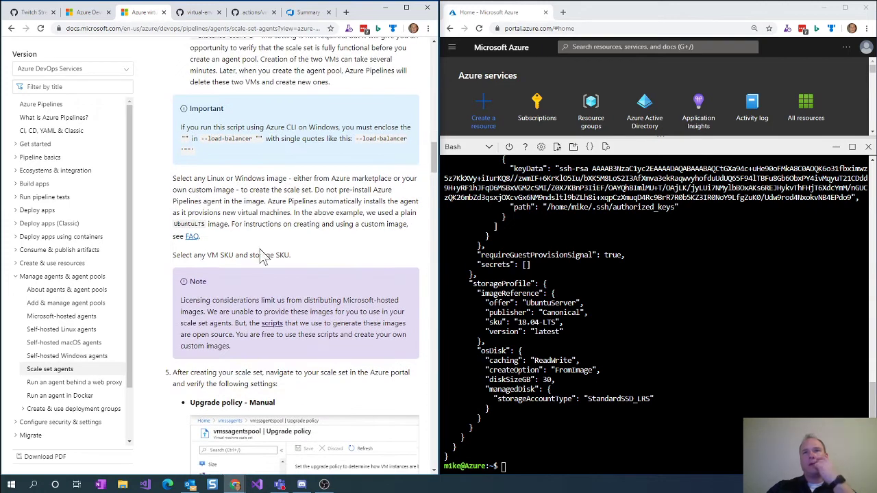
{"action": "scroll", "coordinate": [228, 308], "scroll_direction": "down", "scroll_amount": 2}
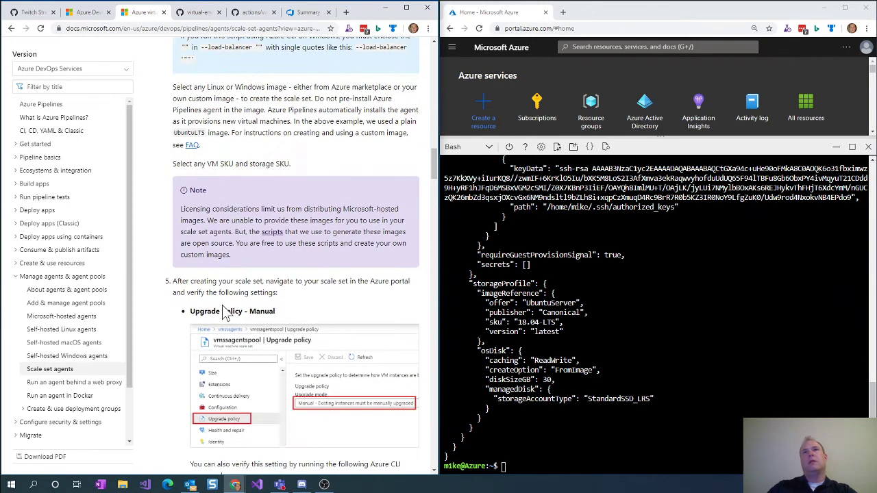
{"action": "left_click_drag", "start_coordinate": [181, 209], "coordinate": [272, 252]}
{"action": "left_click", "coordinate": [259, 263]}
{"action": "left_click_drag", "start_coordinate": [172, 281], "coordinate": [278, 292]}
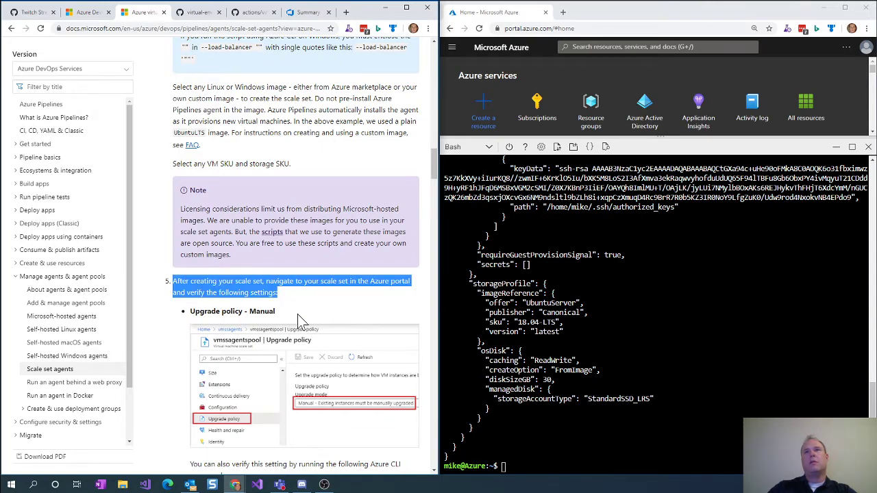
Step: In the Azure portal, shrink the Cloud Shell pane, search all services for "virtual" and open Virtual machine scale sets
{"action": "left_click", "coordinate": [649, 211]}
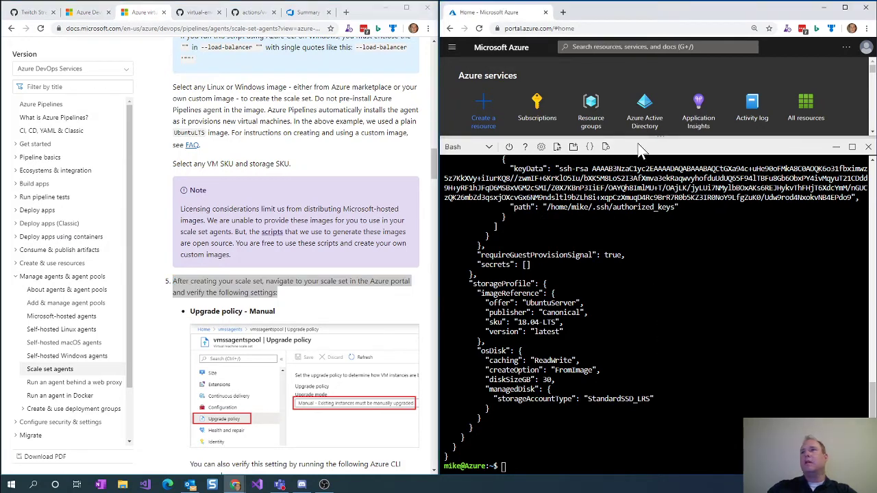
{"action": "left_click_drag", "start_coordinate": [658, 138], "coordinate": [647, 374]}
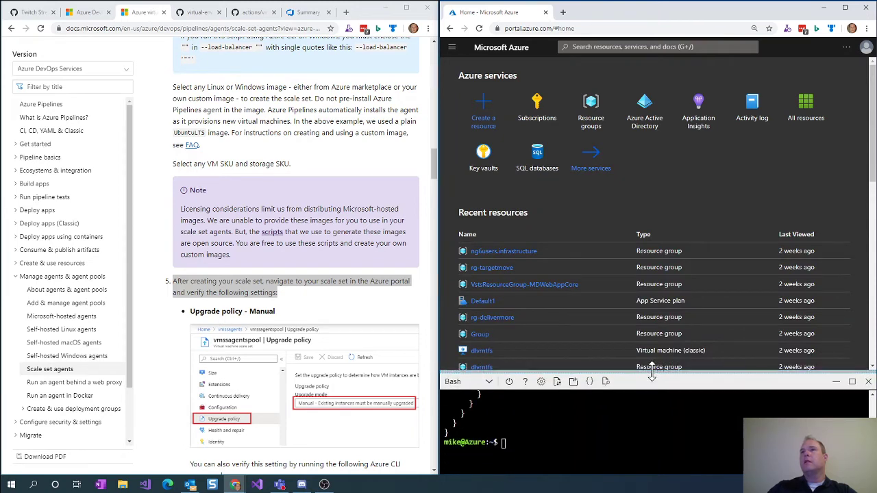
{"action": "left_click", "coordinate": [452, 48]}
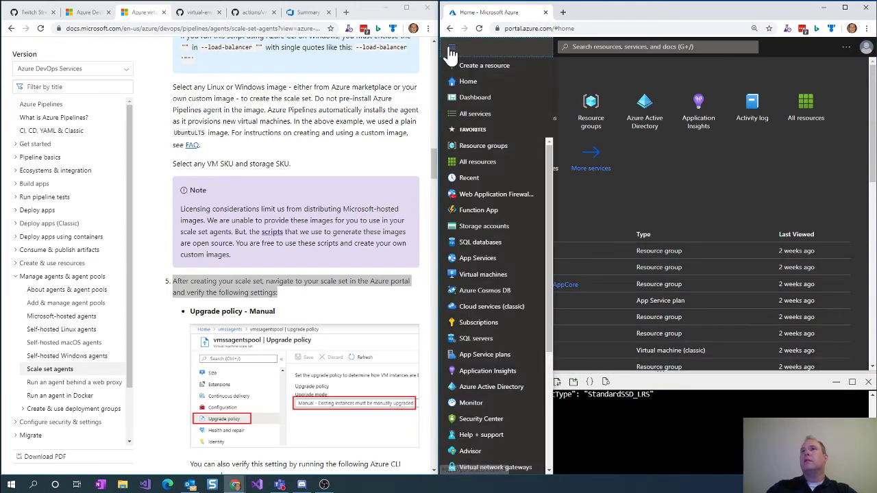
{"action": "left_click", "coordinate": [475, 113]}
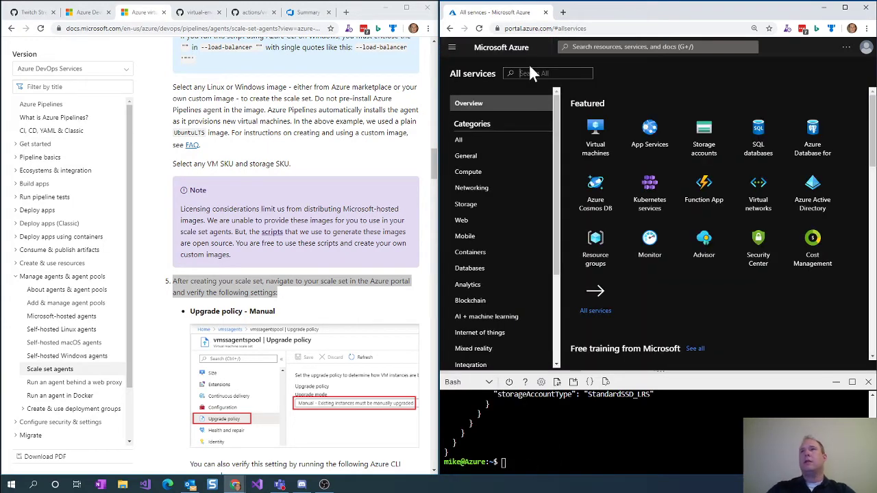
{"action": "type", "text": "v"}
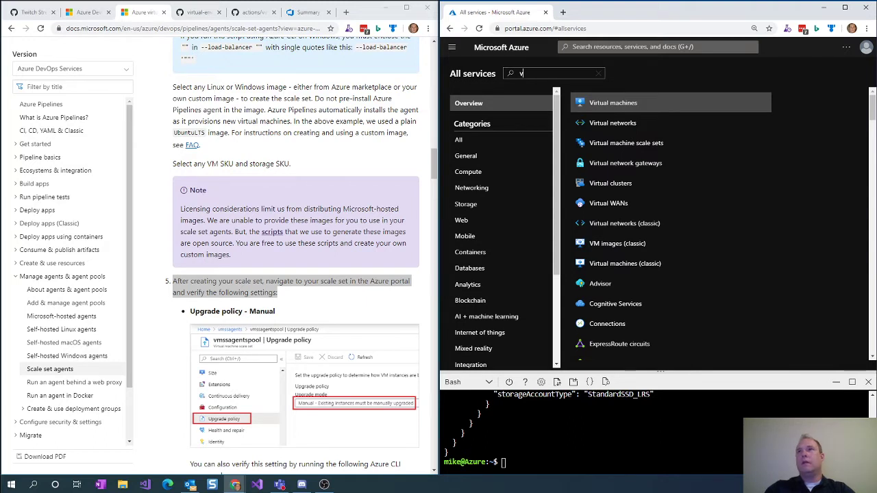
{"action": "type", "text": "irtual"}
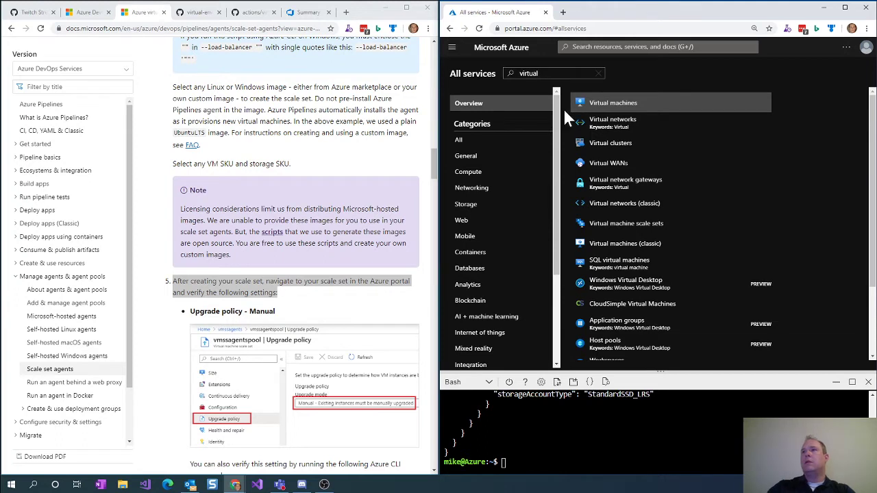
{"action": "left_click", "coordinate": [615, 224]}
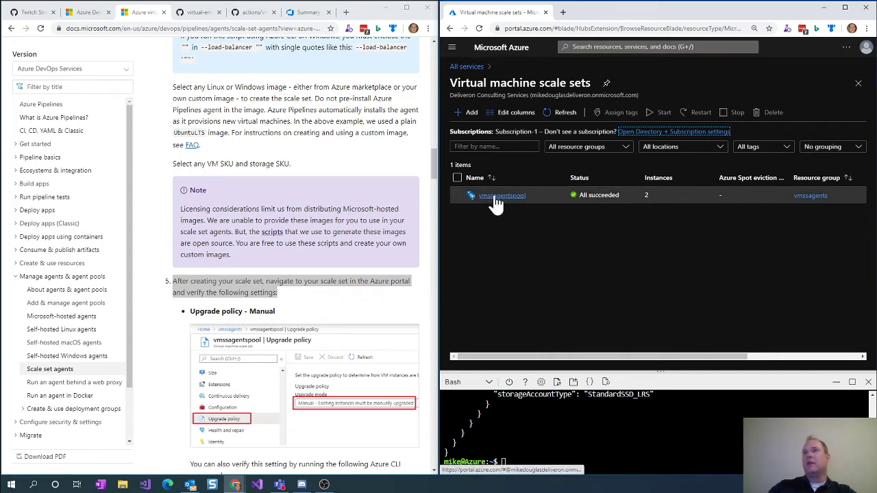
Step: Open the vmssagentspool scale set and check its Upgrade policy against the setting required by the article
{"action": "left_click", "coordinate": [517, 197]}
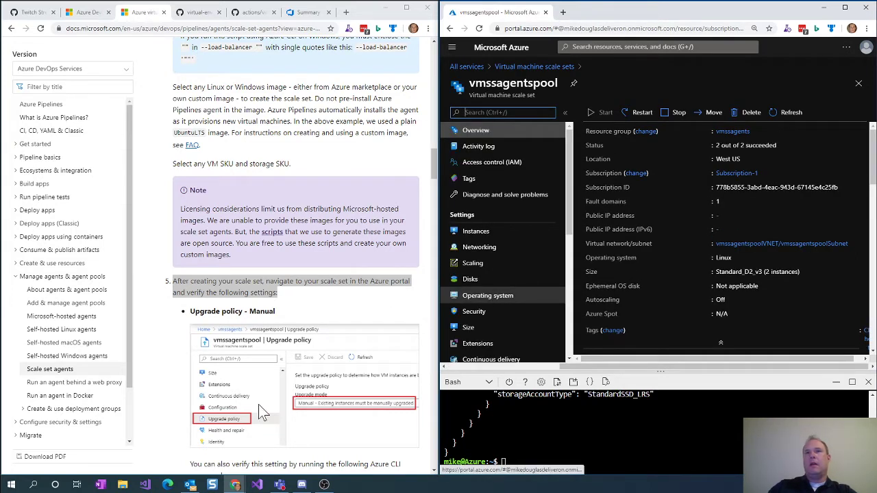
{"action": "scroll", "coordinate": [489, 301], "scroll_direction": "down", "scroll_amount": 2}
{"action": "left_click", "coordinate": [484, 255]}
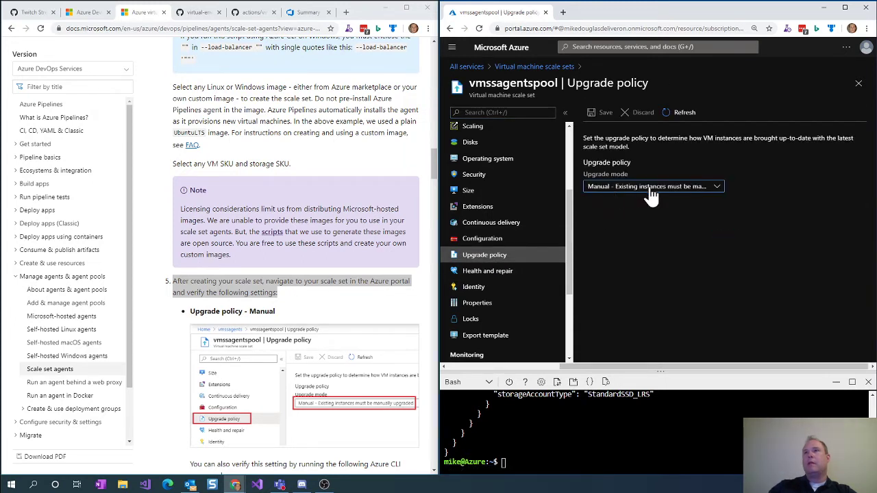
Step: Read on to the article's Scaling requirement and check Manual scale on the vmssagentspool Scaling page
{"action": "scroll", "coordinate": [335, 309], "scroll_direction": "down", "scroll_amount": 2}
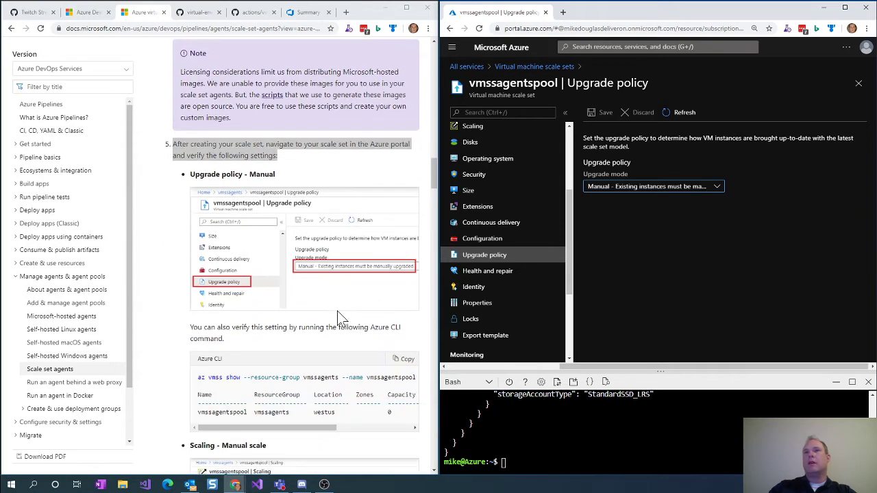
{"action": "scroll", "coordinate": [337, 311], "scroll_direction": "down", "scroll_amount": 2}
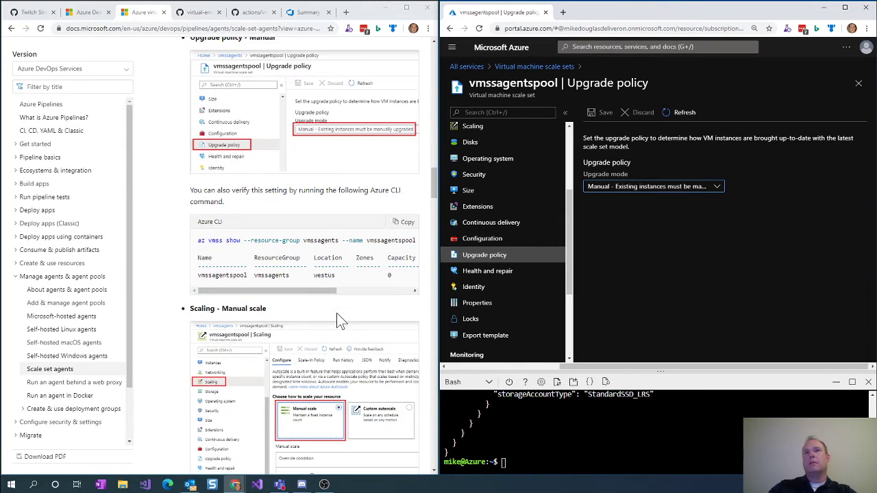
{"action": "scroll", "coordinate": [336, 314], "scroll_direction": "down", "scroll_amount": 3}
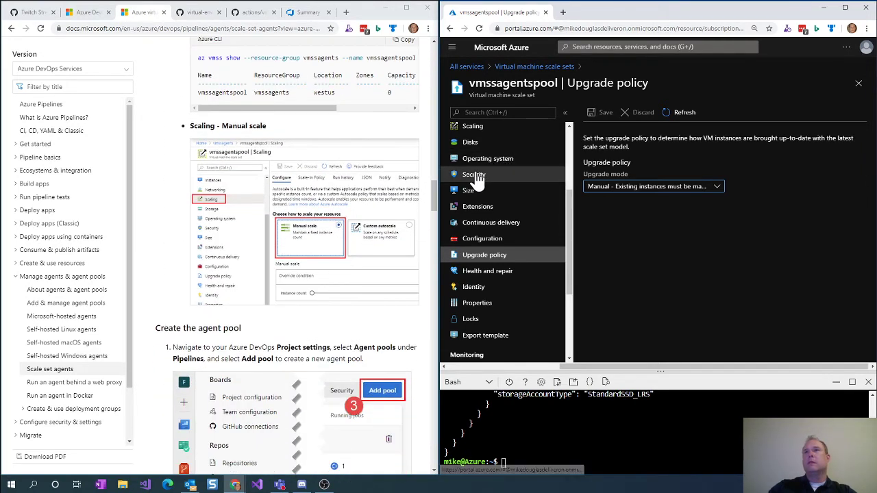
{"action": "left_click", "coordinate": [473, 127]}
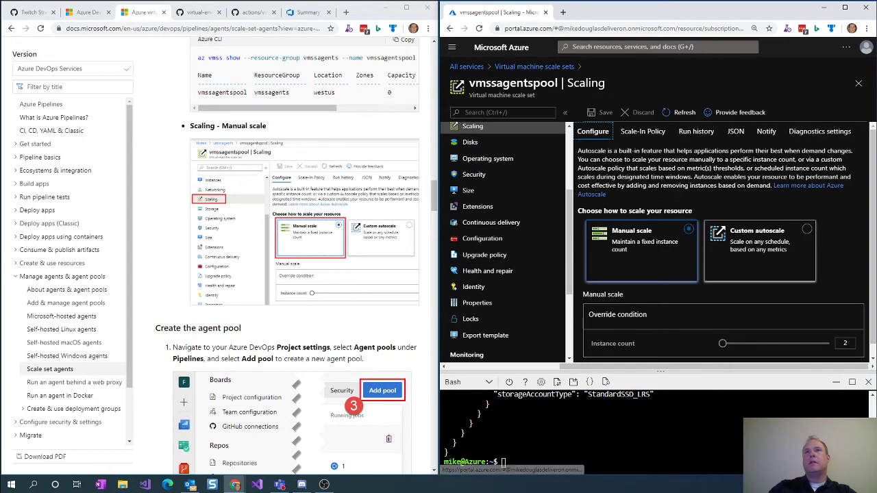
{"action": "left_click", "coordinate": [624, 255]}
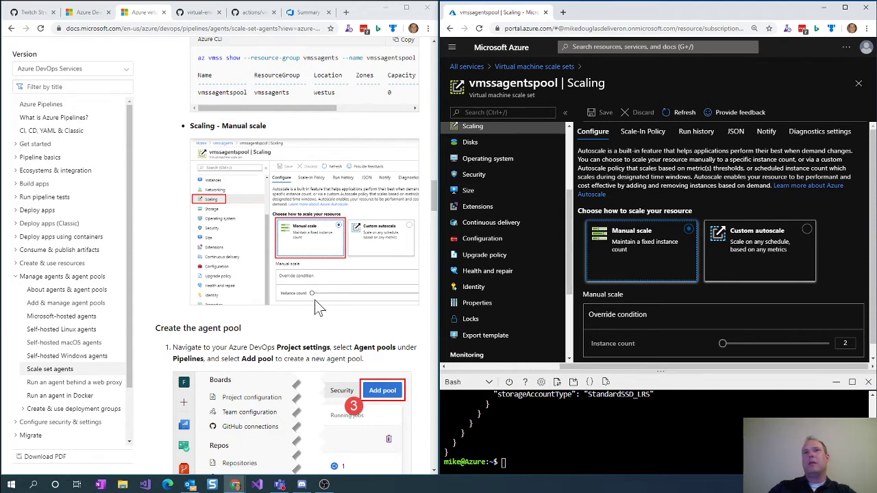
{"action": "scroll", "coordinate": [317, 309], "scroll_direction": "down", "scroll_amount": 3}
{"action": "scroll", "coordinate": [317, 308], "scroll_direction": "up", "scroll_amount": 3}
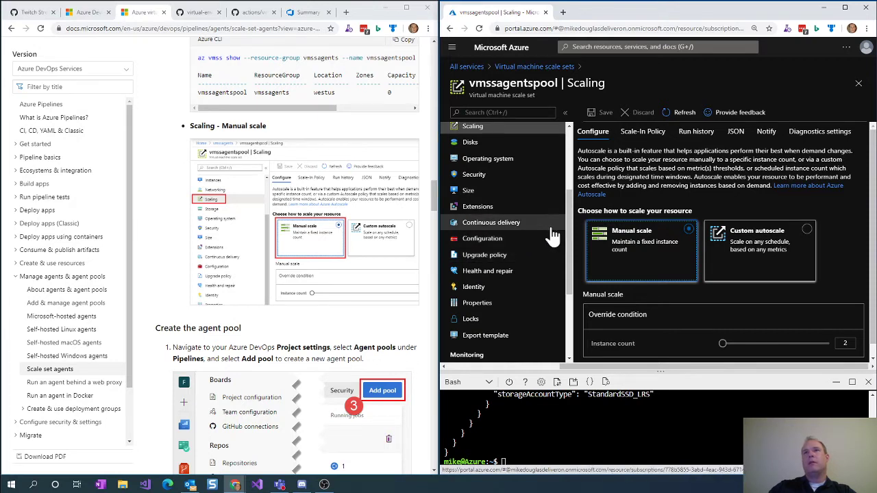
Step: Find the article's Create the agent pool section, copy the Streaming project's Azure DevOps address and open it in a new tab beside the article
{"action": "scroll", "coordinate": [267, 333], "scroll_direction": "down", "scroll_amount": 2}
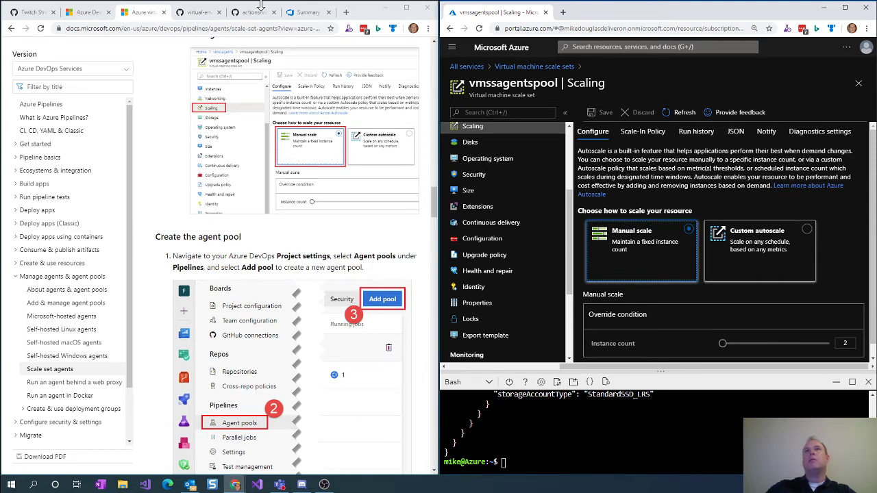
{"action": "left_click", "coordinate": [82, 15]}
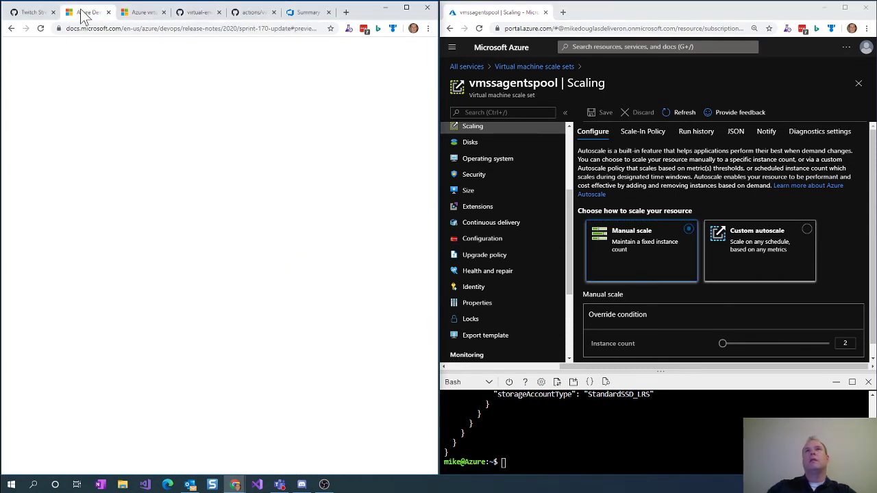
{"action": "left_click", "coordinate": [142, 15]}
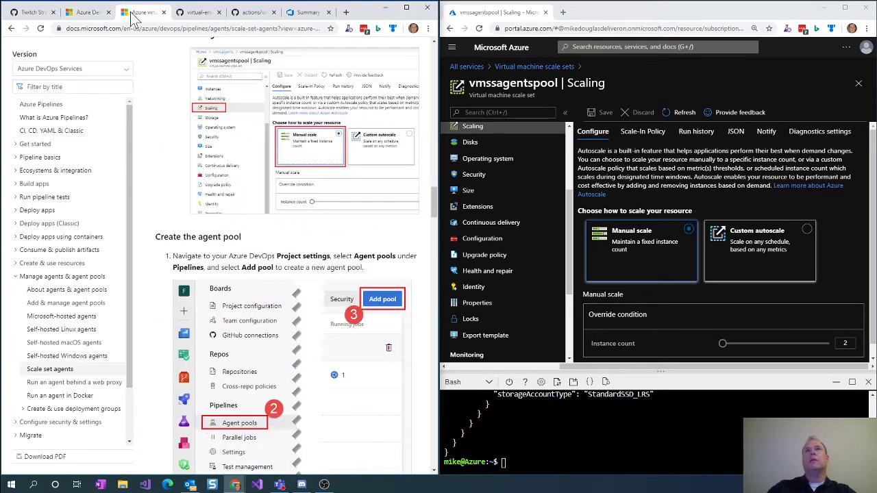
{"action": "left_click", "coordinate": [89, 15]}
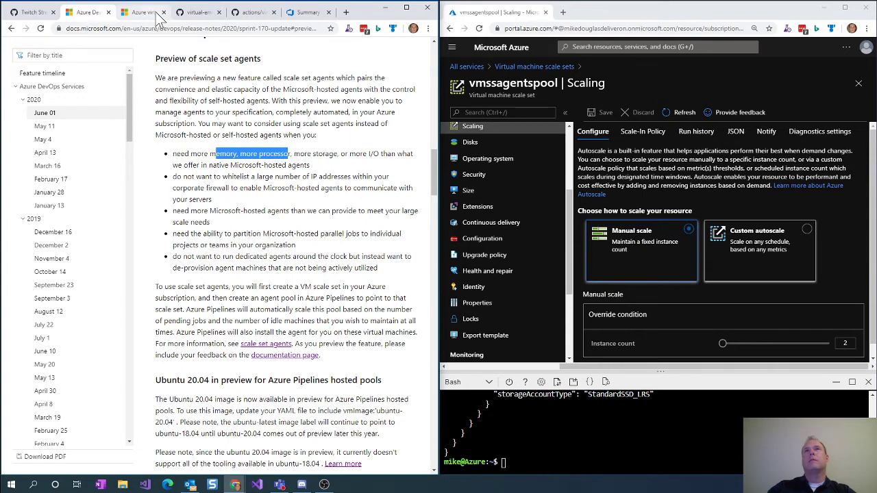
{"action": "left_click", "coordinate": [308, 15]}
{"action": "left_click", "coordinate": [180, 27]}
{"action": "key", "text": "ctrl+c"}
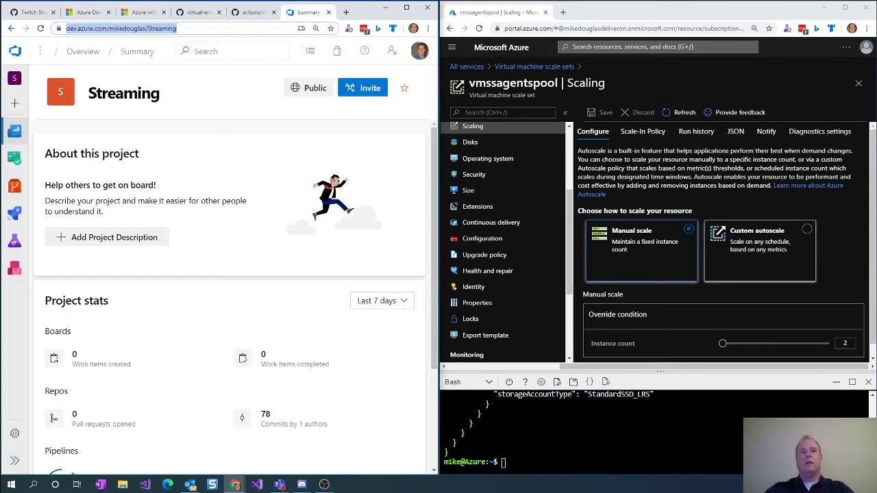
{"action": "left_click", "coordinate": [142, 13]}
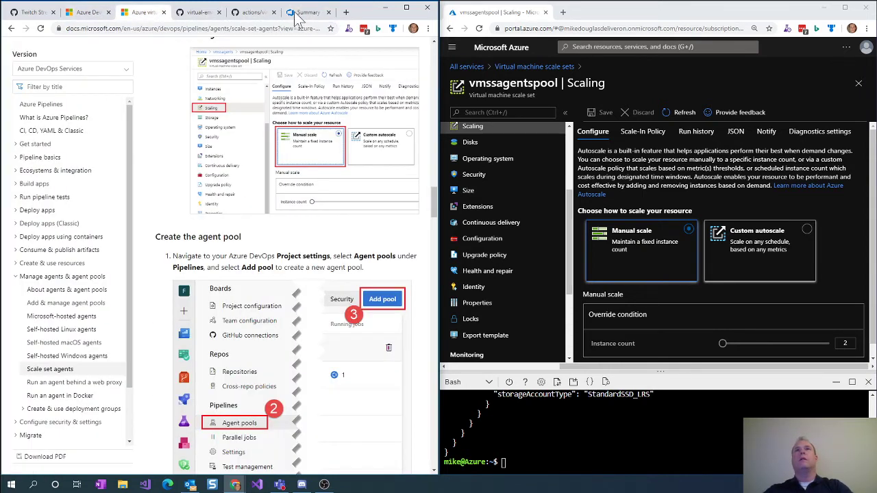
{"action": "left_click", "coordinate": [563, 12]}
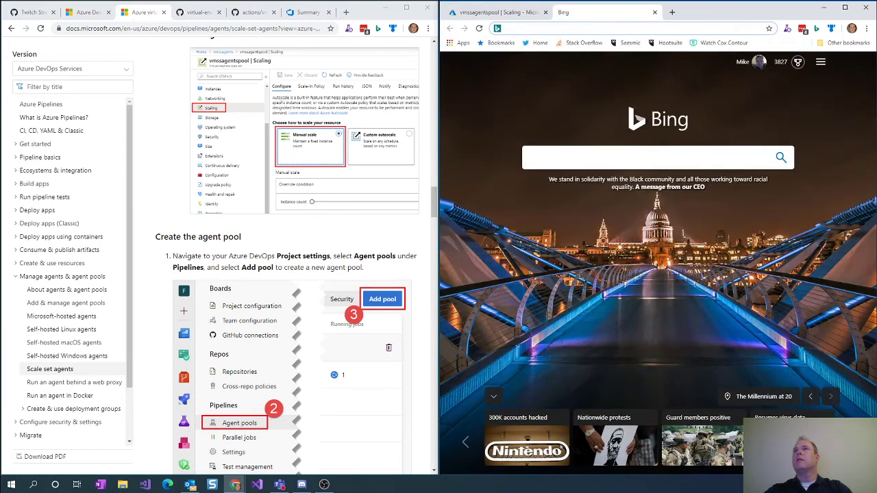
{"action": "key", "text": "ctrl+v"}
{"action": "key", "text": "Return"}
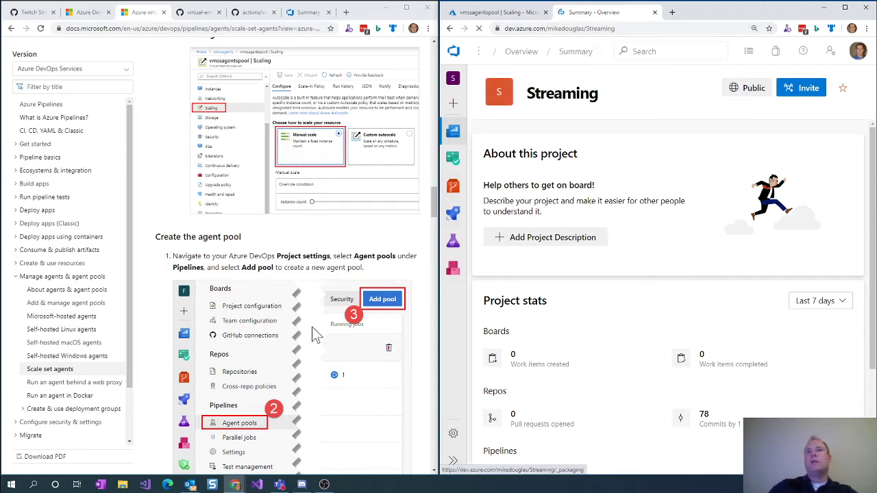
Step: Open the Agent pools settings of the Streaming project and start adding a new agent pool
{"action": "left_click", "coordinate": [453, 435]}
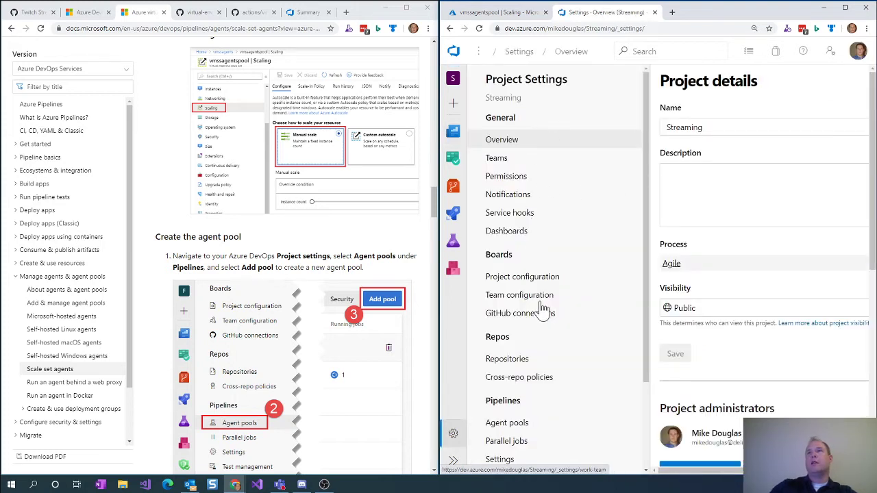
{"action": "left_click", "coordinate": [506, 425]}
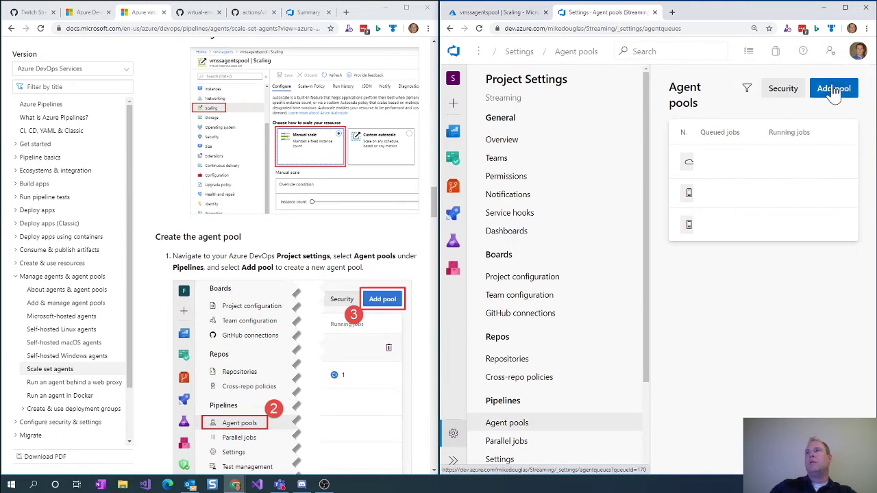
{"action": "left_click", "coordinate": [834, 94]}
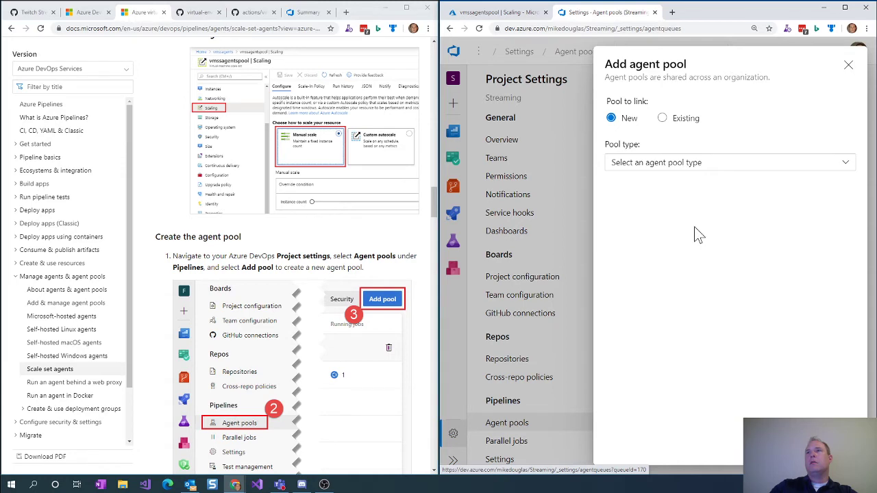
Step: Following the article, configure the new pool as Azure virtual machine scale set (Preview) with Subscription-1 and the vmssagentspool scale set
{"action": "scroll", "coordinate": [306, 278], "scroll_direction": "down", "scroll_amount": 5}
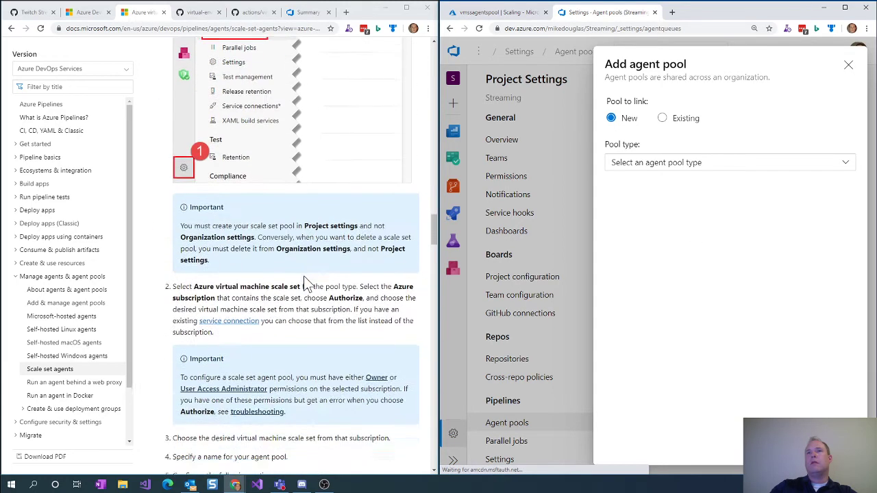
{"action": "scroll", "coordinate": [305, 279], "scroll_direction": "down", "scroll_amount": 1}
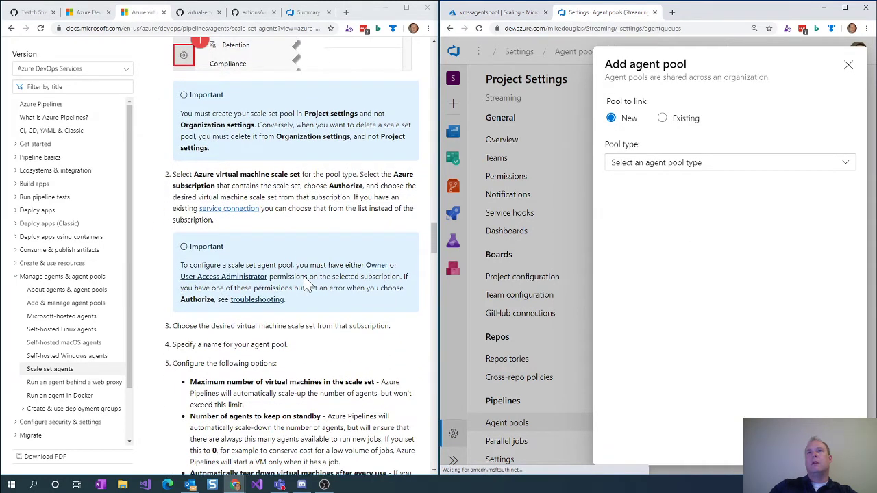
{"action": "scroll", "coordinate": [306, 282], "scroll_direction": "down", "scroll_amount": 1}
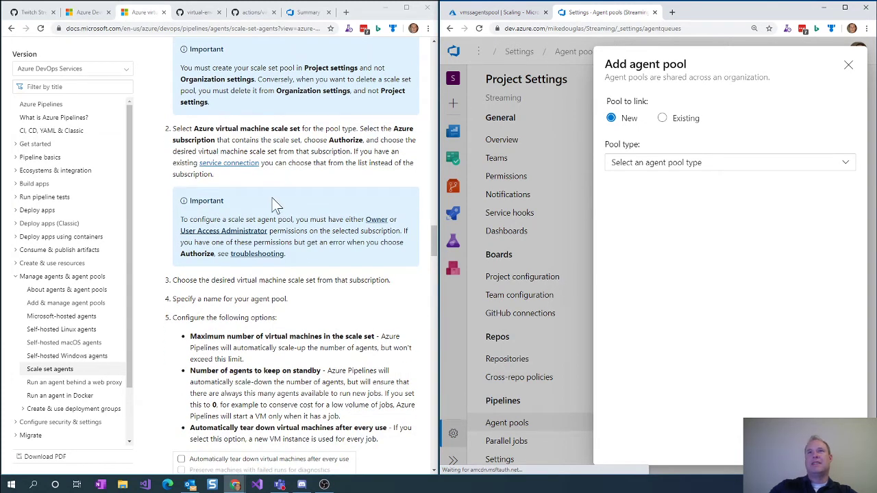
{"action": "left_click", "coordinate": [659, 166]}
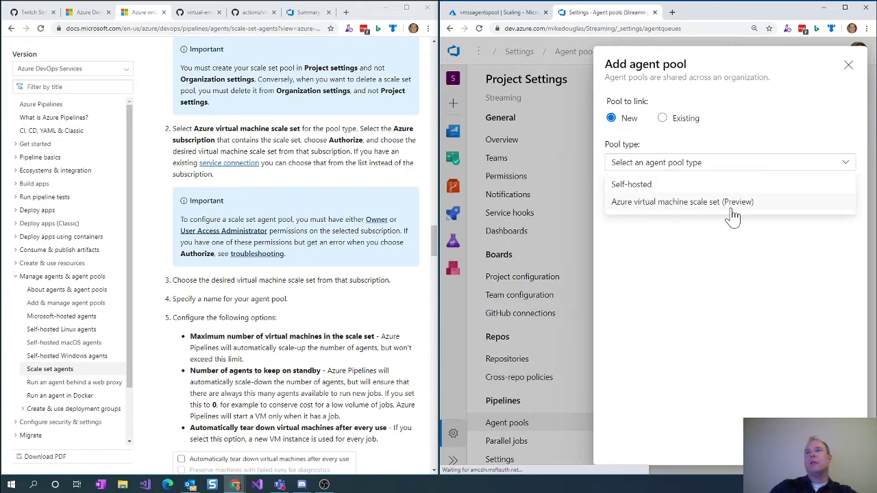
{"action": "left_click", "coordinate": [637, 209]}
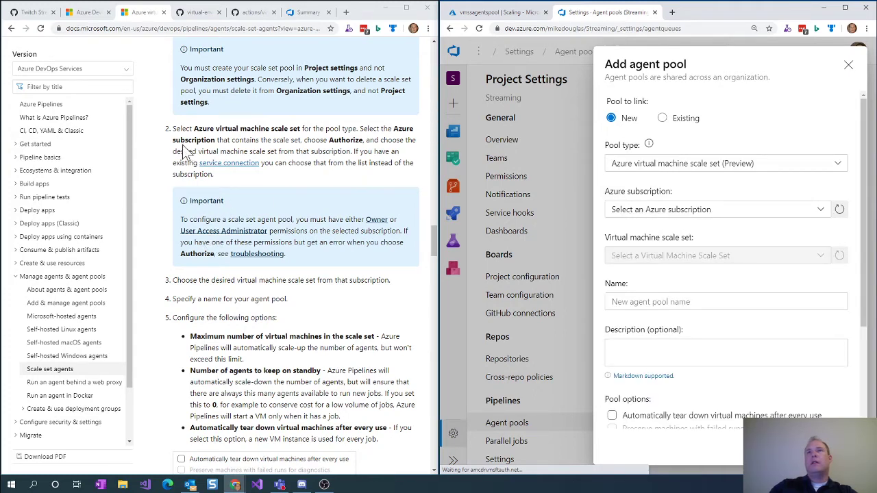
{"action": "left_click", "coordinate": [670, 212]}
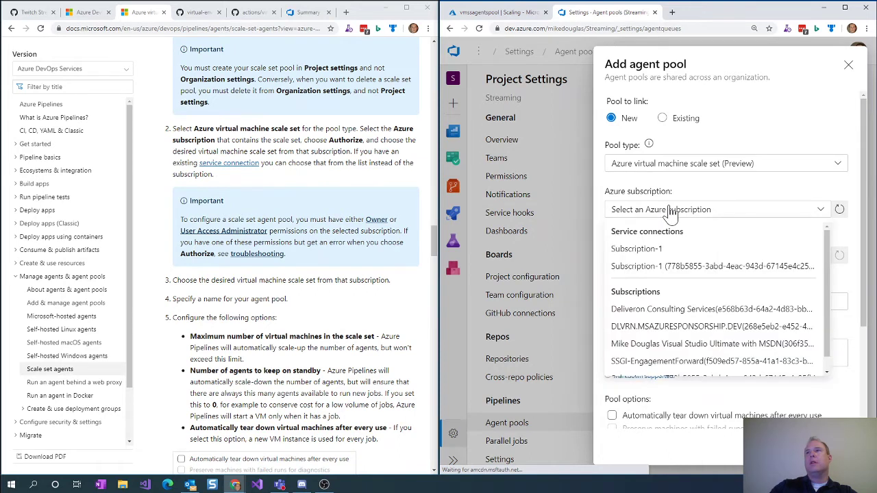
{"action": "left_click", "coordinate": [649, 250]}
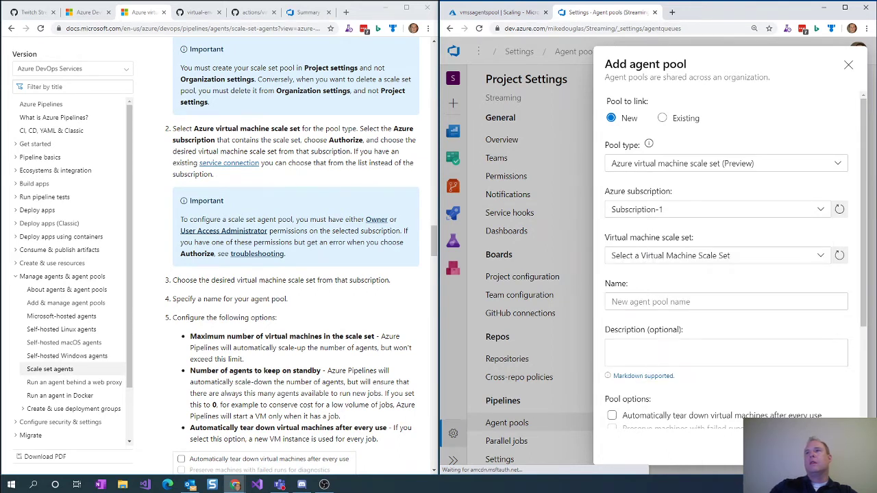
{"action": "left_click", "coordinate": [624, 255]}
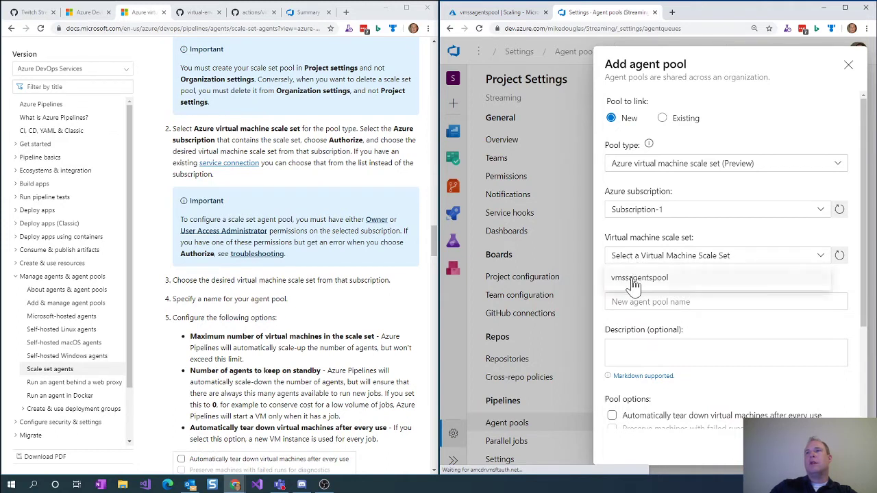
{"action": "left_click", "coordinate": [632, 281]}
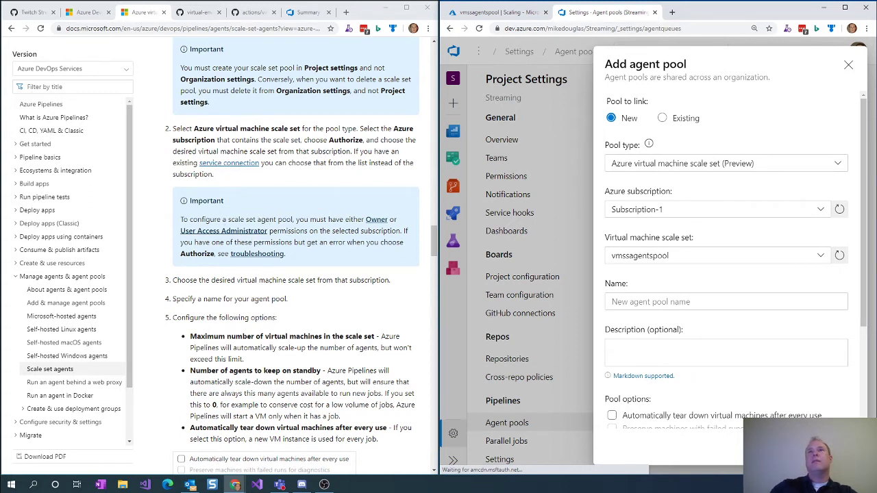
Step: Following the article's steps on choosing the scale set and naming the pool, name the new agent pool AzureSelfHostedAgents
{"action": "scroll", "coordinate": [288, 270], "scroll_direction": "down", "scroll_amount": 1}
{"action": "scroll", "coordinate": [288, 271], "scroll_direction": "down", "scroll_amount": 1}
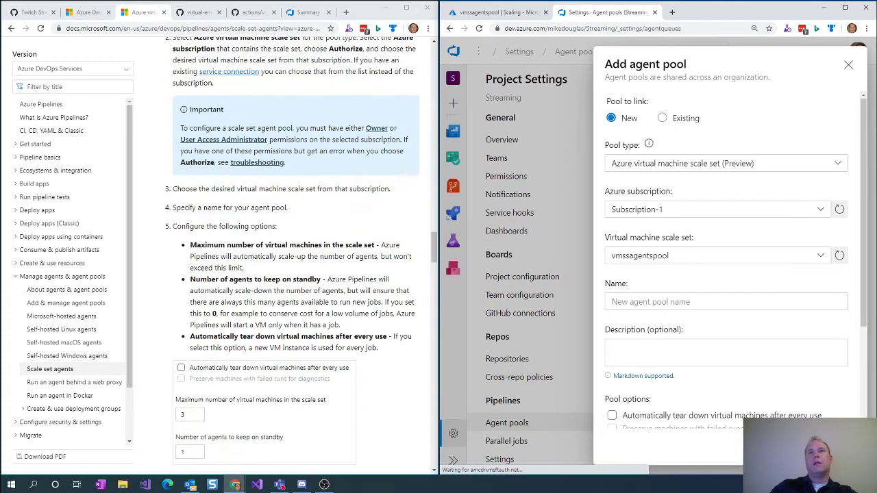
{"action": "left_click_drag", "start_coordinate": [198, 189], "coordinate": [391, 188]}
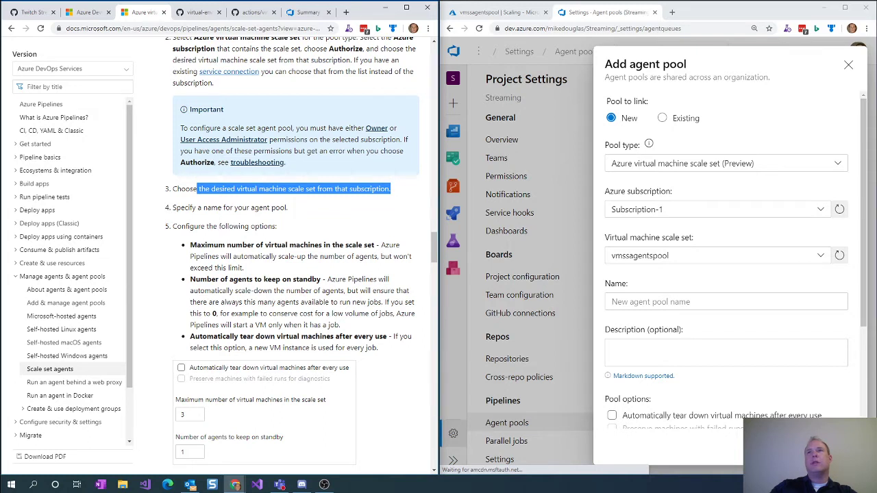
{"action": "left_click_drag", "start_coordinate": [208, 207], "coordinate": [276, 207]}
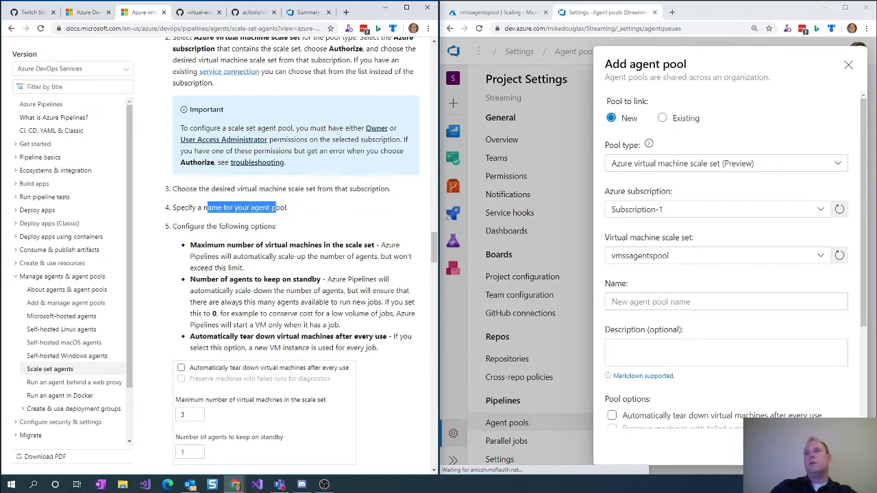
{"action": "left_click", "coordinate": [633, 301]}
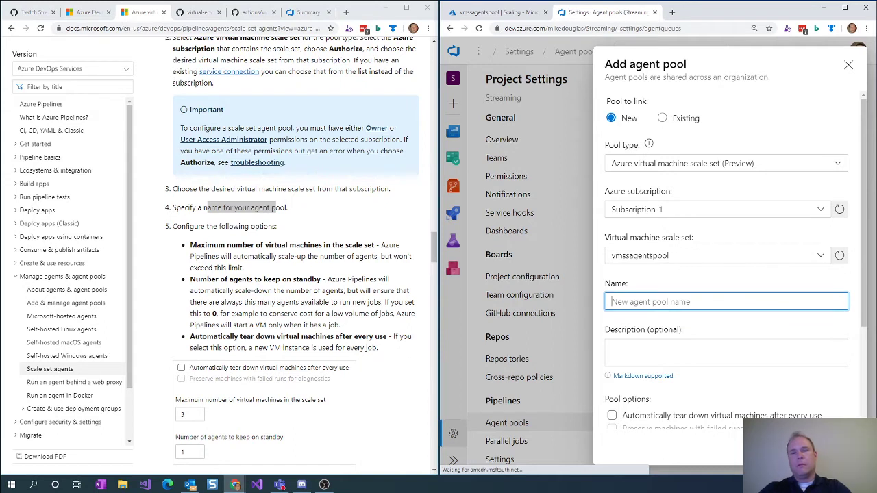
{"action": "type", "text": "AzureHostedAgents"}
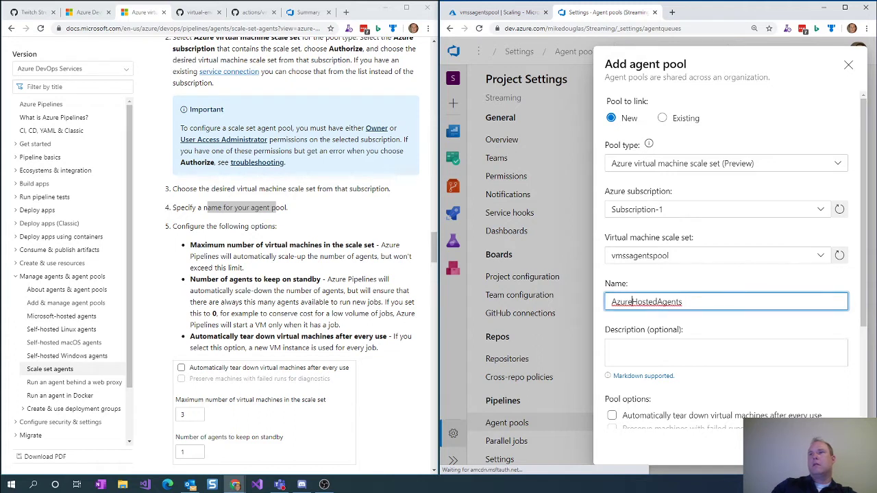
{"action": "type", "text": "Self"}
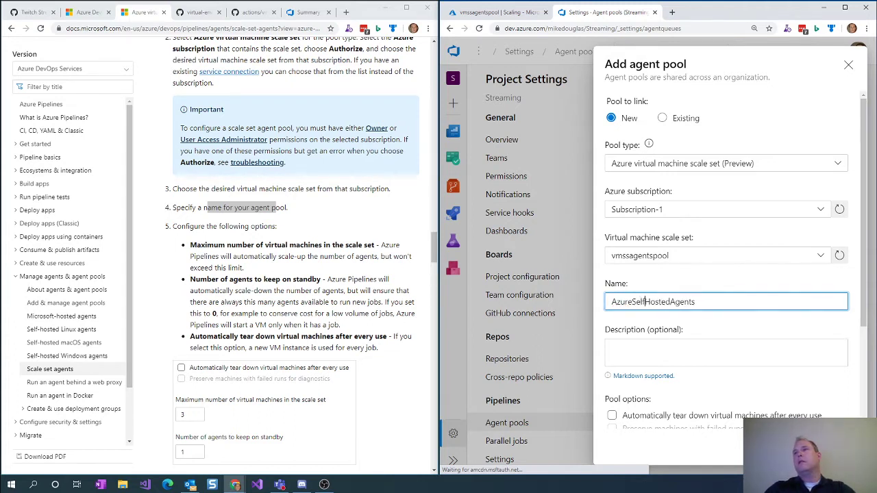
{"action": "type", "text": "-"}
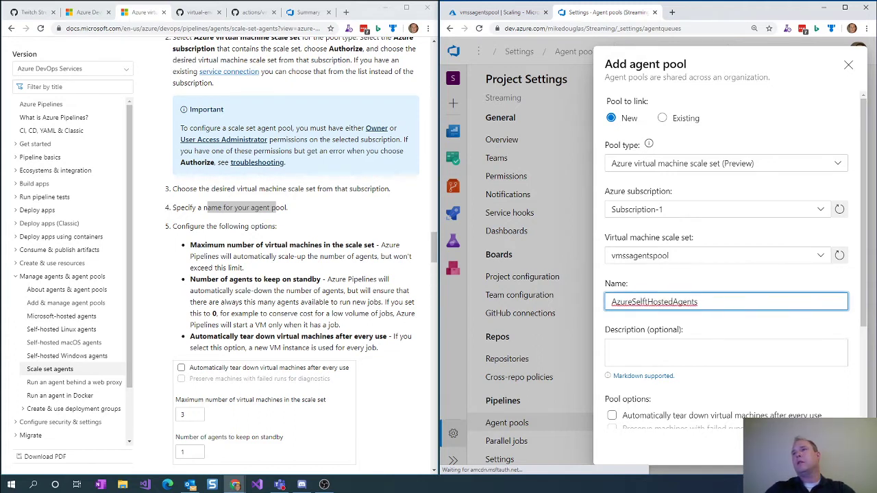
{"action": "key", "text": "BackSpace"}
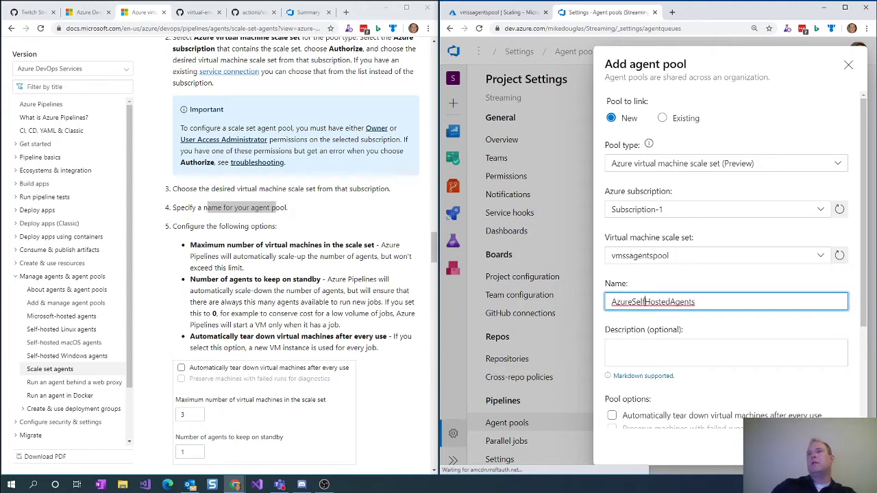
{"action": "key", "text": "Tab"}
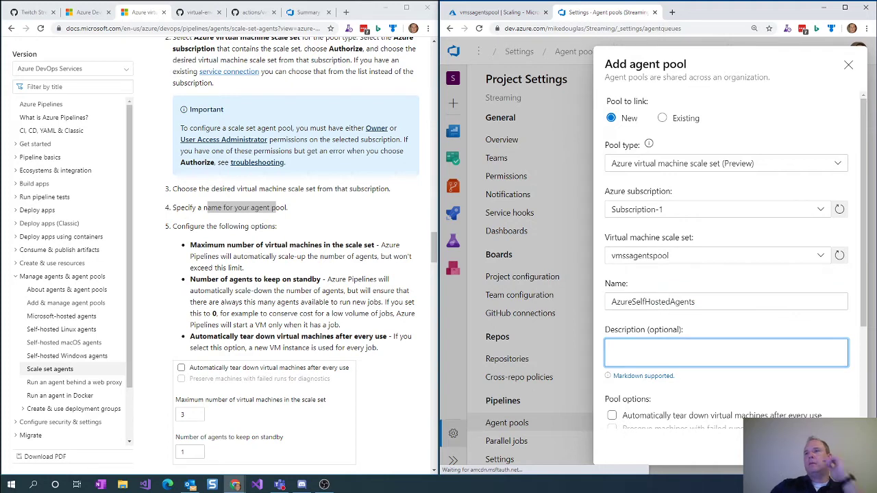
Step: Set the maximum number of virtual machines in the scale set to 4 and the number of agents to keep on standby to 0
{"action": "scroll", "coordinate": [600, 360], "scroll_direction": "down", "scroll_amount": 3}
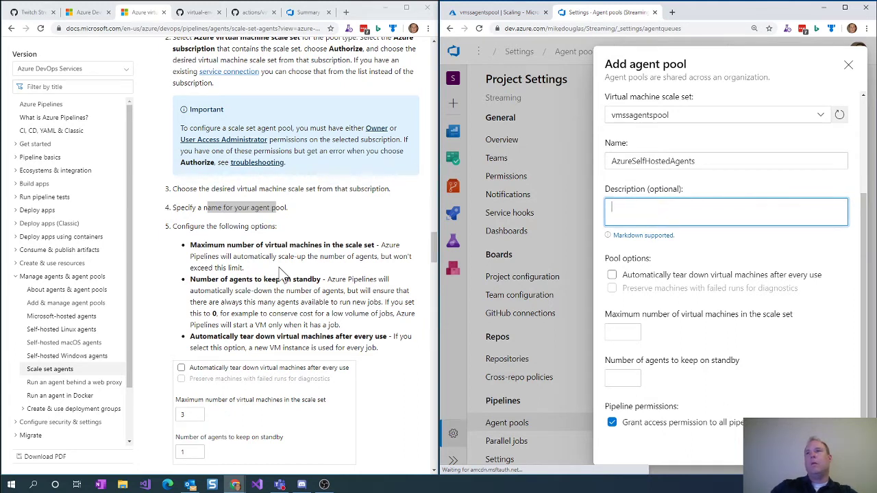
{"action": "left_click", "coordinate": [622, 332]}
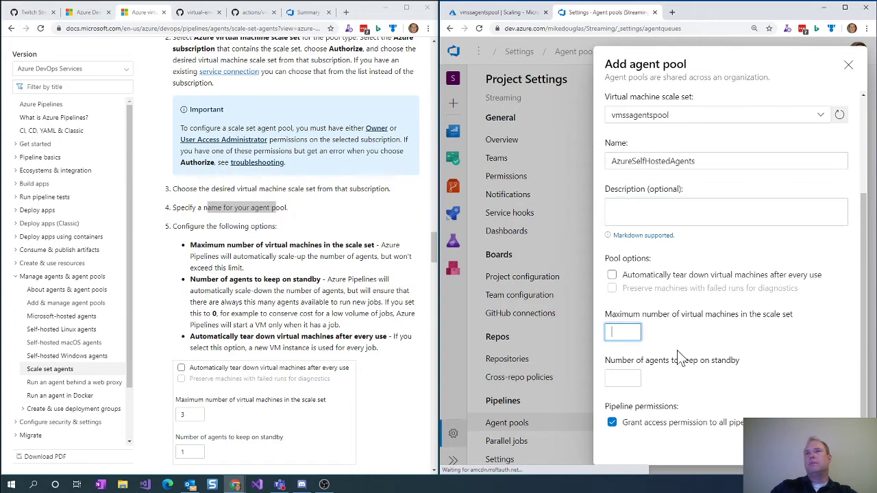
{"action": "type", "text": "4"}
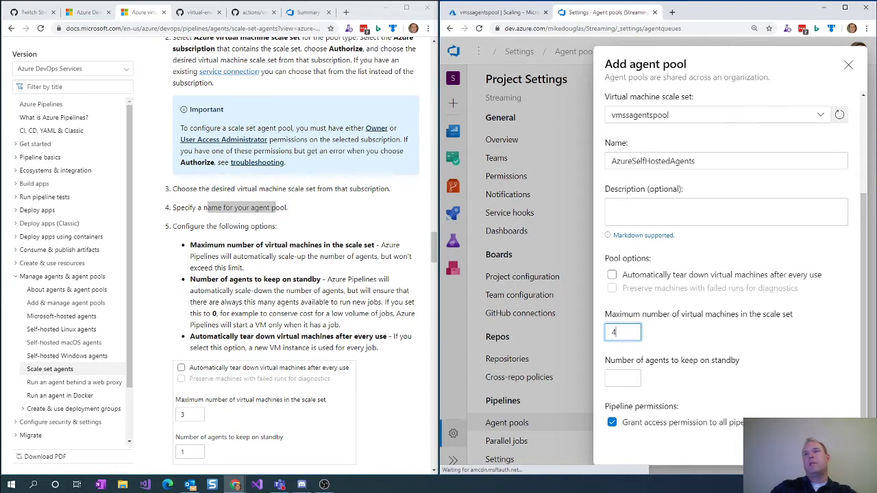
{"action": "key", "text": "Tab"}
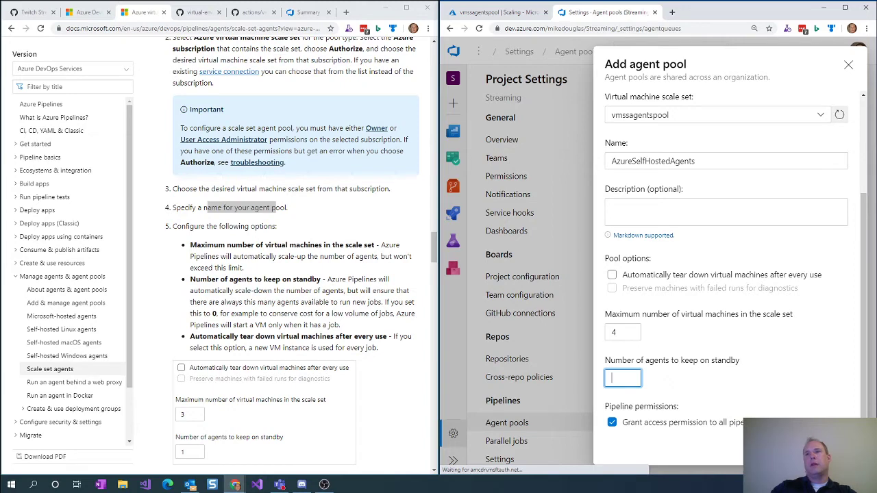
{"action": "type", "text": "0"}
Step: Read the article's preview limitation on preserving machines with failed runs and its final creation instruction, and review the new pool's settings
{"action": "scroll", "coordinate": [294, 274], "scroll_direction": "down", "scroll_amount": 1}
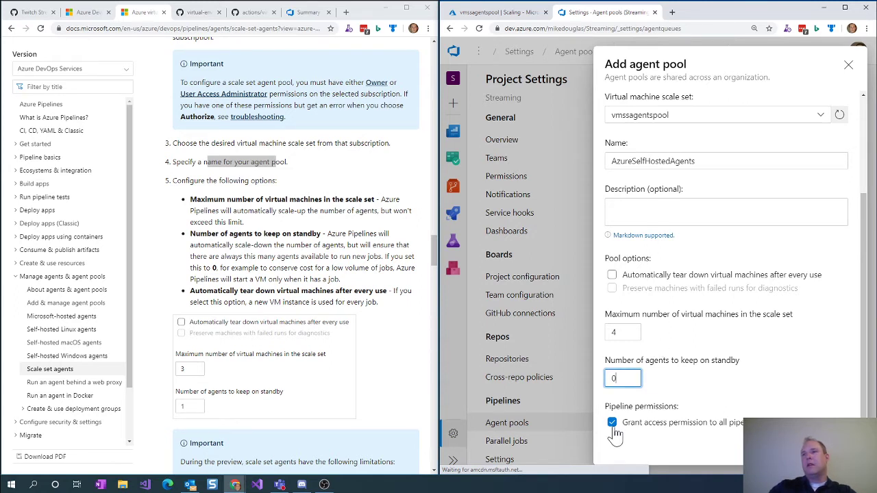
{"action": "scroll", "coordinate": [381, 387], "scroll_direction": "down", "scroll_amount": 1}
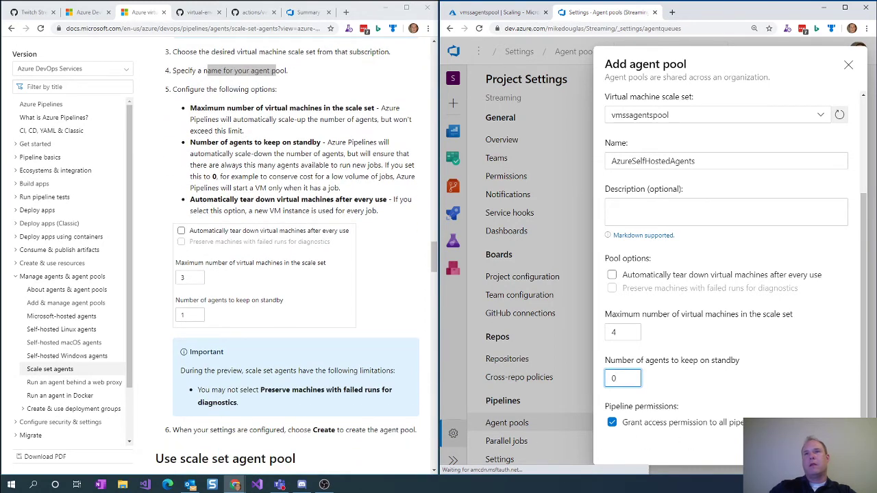
{"action": "left_click_drag", "start_coordinate": [268, 390], "coordinate": [238, 403]}
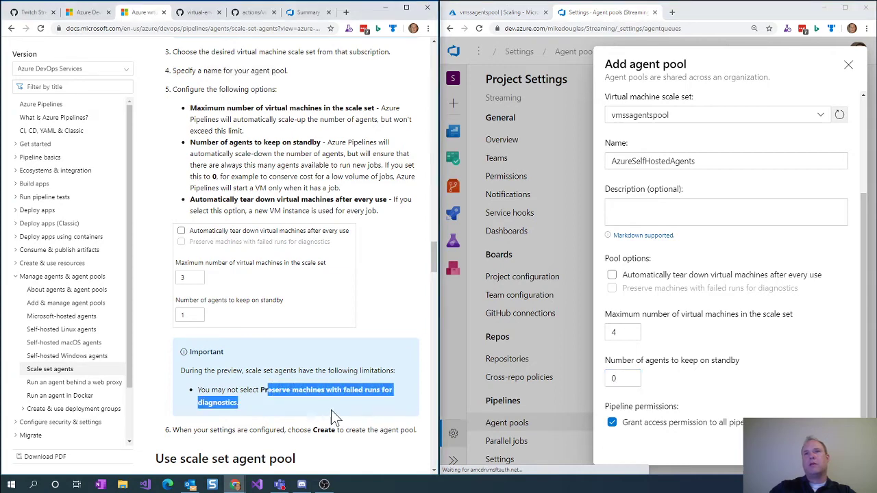
{"action": "scroll", "coordinate": [331, 410], "scroll_direction": "down", "scroll_amount": 1}
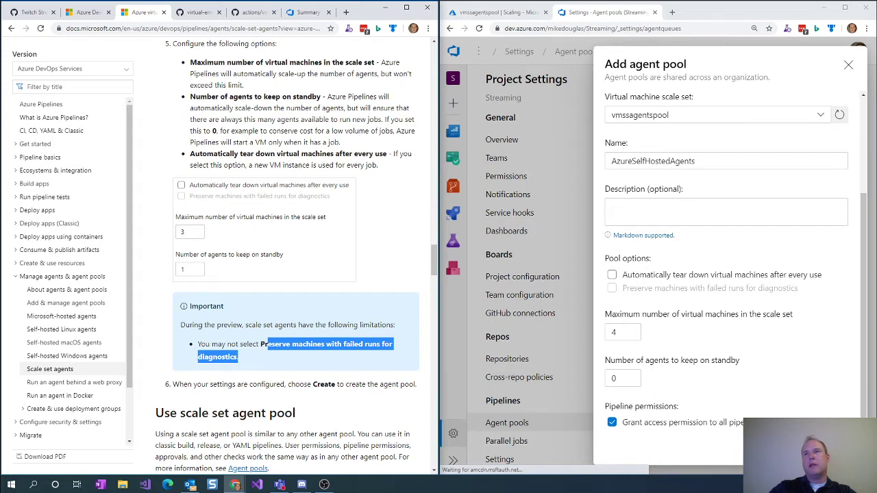
{"action": "left_click_drag", "start_coordinate": [260, 344], "coordinate": [238, 357]}
{"action": "scroll", "coordinate": [232, 383], "scroll_direction": "down", "scroll_amount": 2}
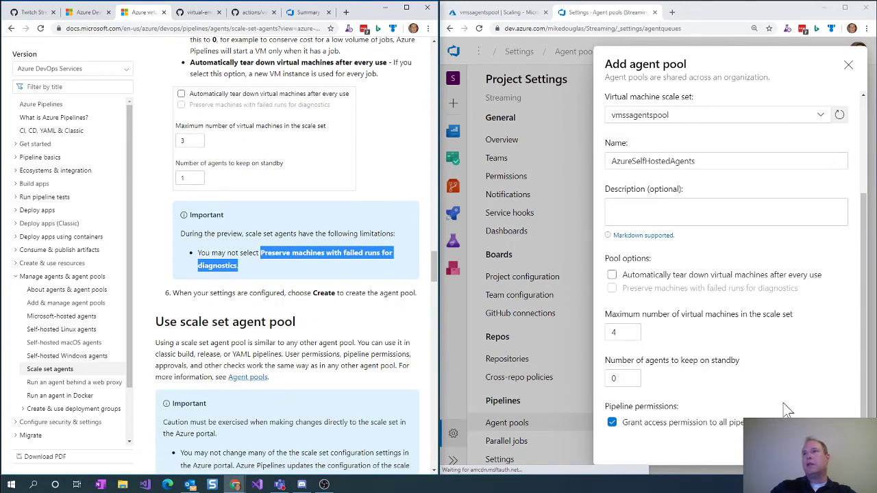
{"action": "scroll", "coordinate": [774, 197], "scroll_direction": "up", "scroll_amount": 3}
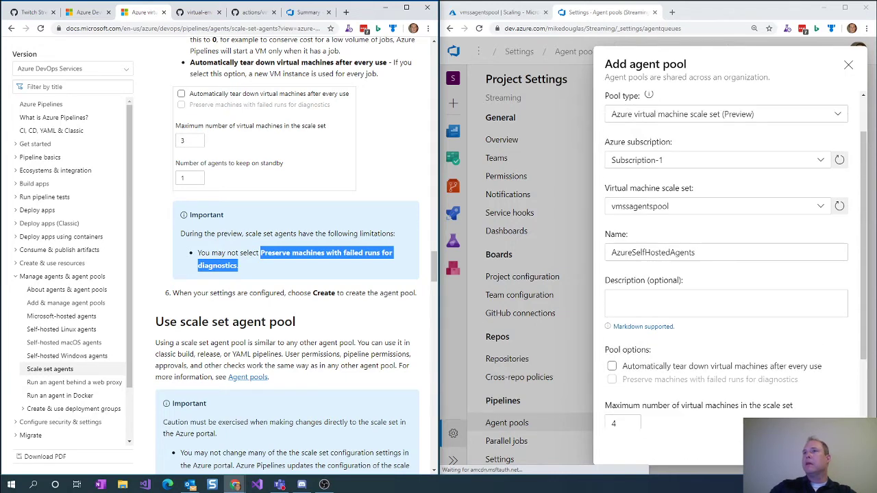
{"action": "scroll", "coordinate": [767, 335], "scroll_direction": "down", "scroll_amount": 3}
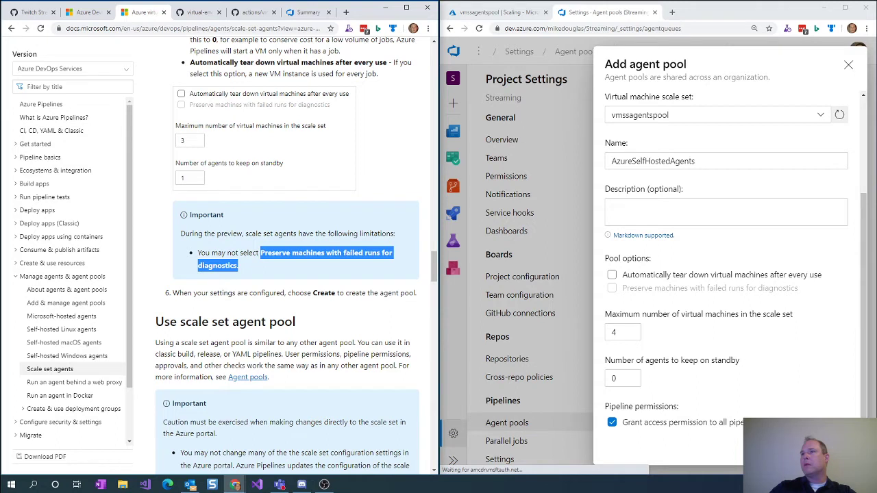
Step: Set the maximum number of virtual machines in the scale set to 3 and create the agent pool
{"action": "double_click", "coordinate": [610, 336]}
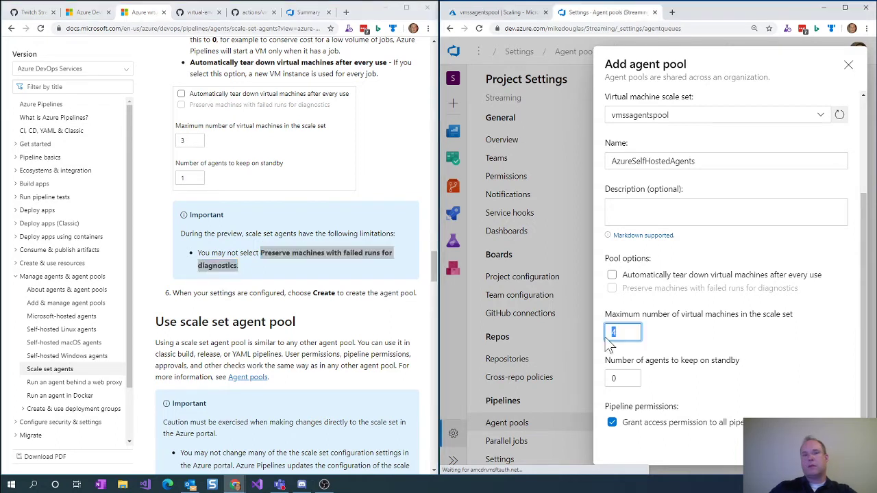
{"action": "type", "text": "3"}
{"action": "left_click", "coordinate": [825, 446]}
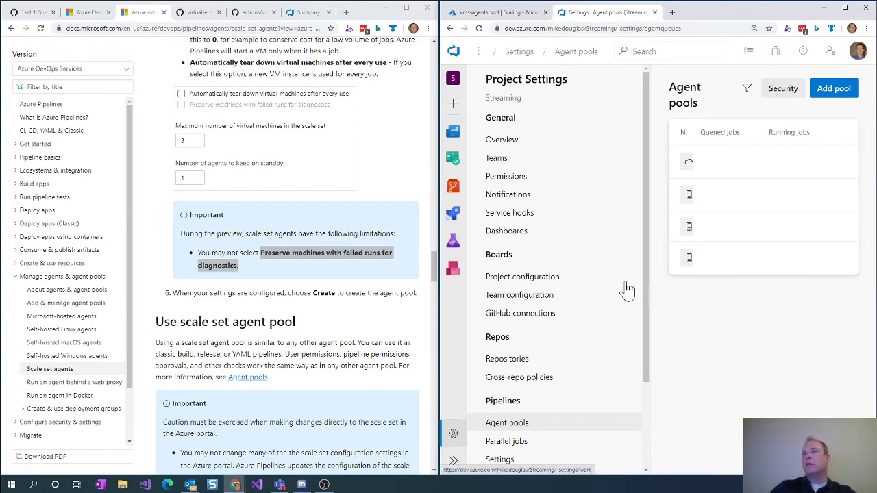
Step: Widen the Azure DevOps window and read the article's sections on using the scale set agent pool and how Azure Pipelines manages the scale set
{"action": "mouse_move", "coordinate": [445, 126]}
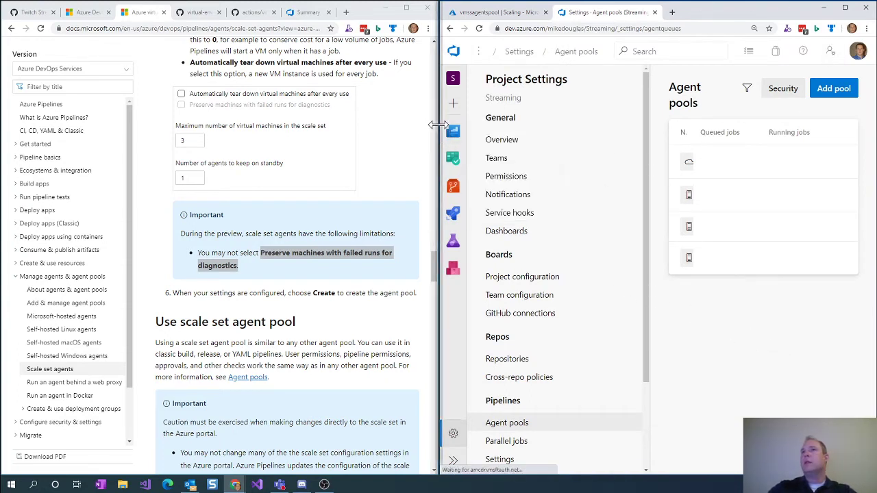
{"action": "left_click_drag", "start_coordinate": [439, 126], "coordinate": [336, 126]}
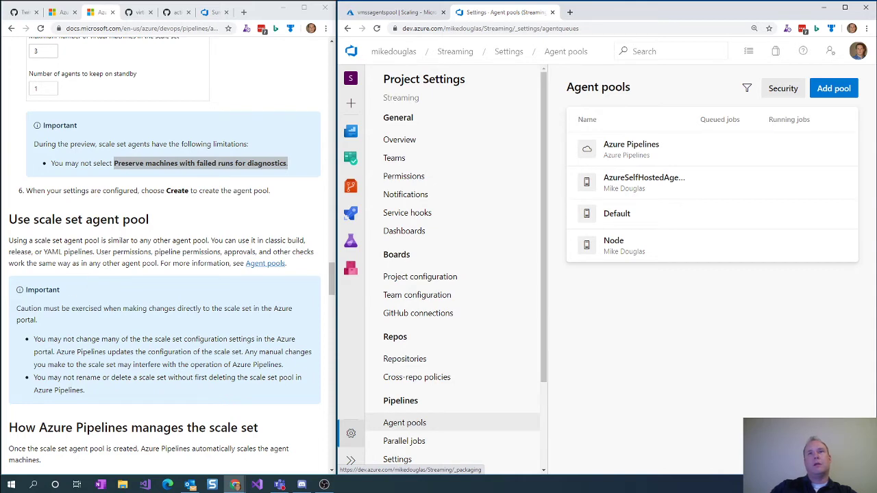
{"action": "scroll", "coordinate": [135, 222], "scroll_direction": "down", "scroll_amount": 1}
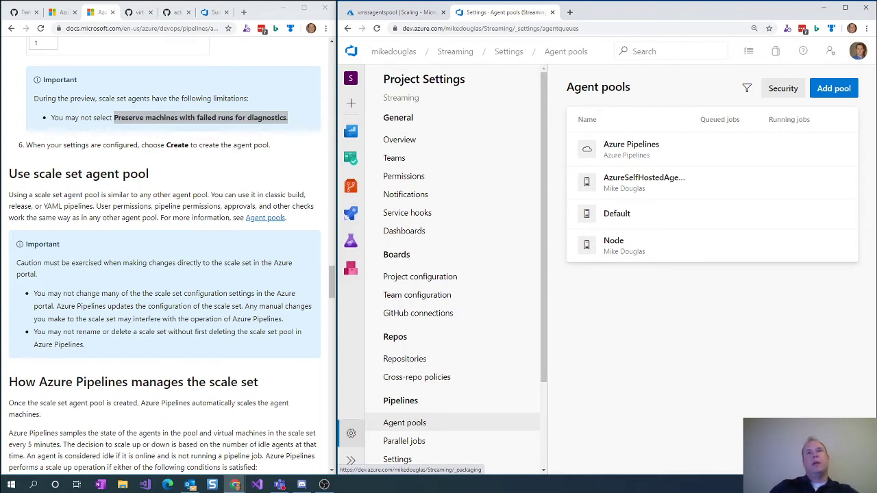
{"action": "scroll", "coordinate": [102, 301], "scroll_direction": "down", "scroll_amount": 2}
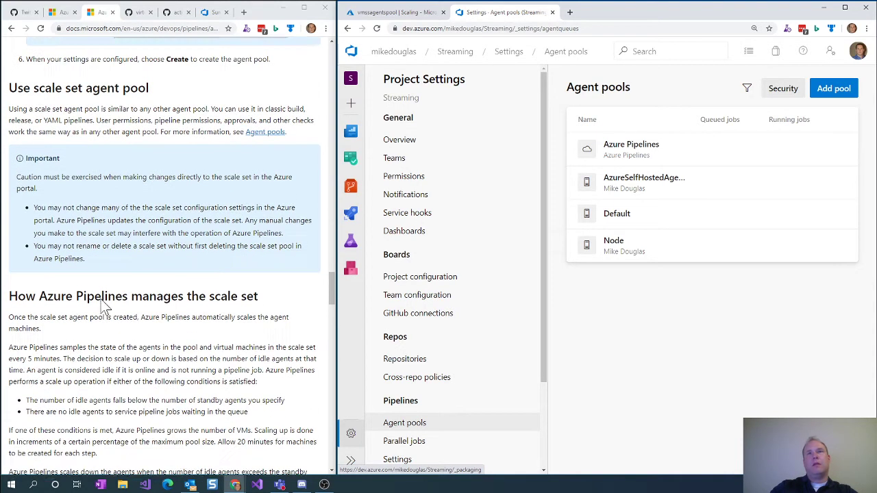
{"action": "left_click_drag", "start_coordinate": [49, 171], "coordinate": [152, 258]}
{"action": "scroll", "coordinate": [148, 268], "scroll_direction": "down", "scroll_amount": 2}
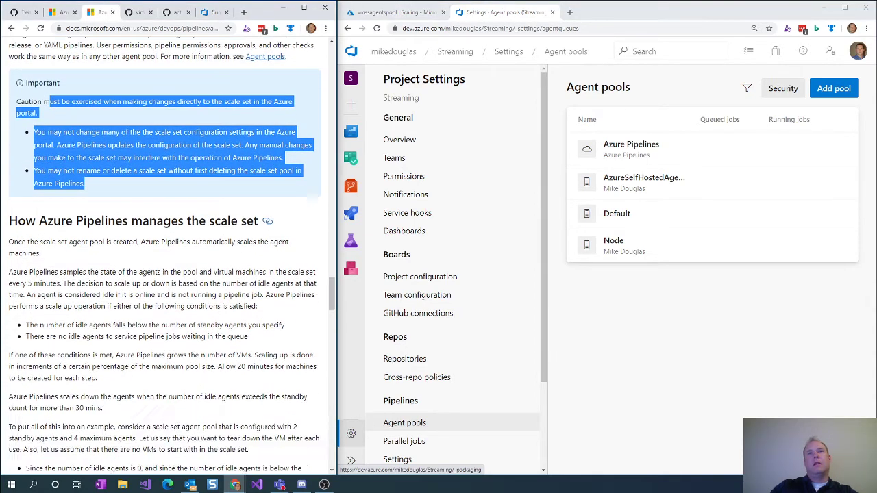
{"action": "left_click_drag", "start_coordinate": [8, 220], "coordinate": [127, 389]}
{"action": "left_click", "coordinate": [171, 414]}
{"action": "scroll", "coordinate": [185, 404], "scroll_direction": "down", "scroll_amount": 2}
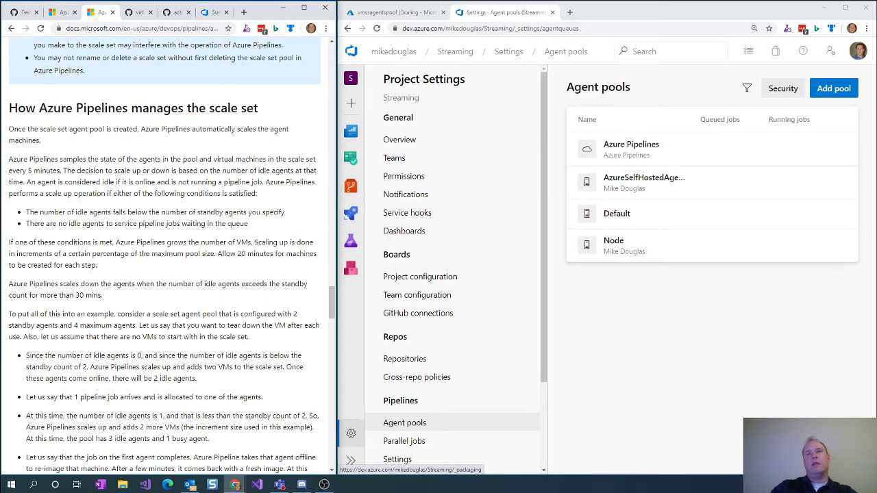
{"action": "scroll", "coordinate": [165, 253], "scroll_direction": "down", "scroll_amount": 1}
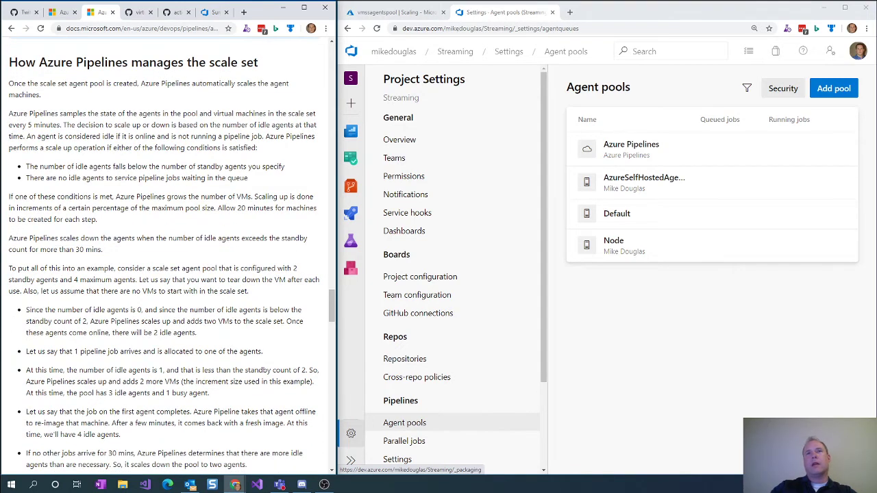
{"action": "scroll", "coordinate": [164, 254], "scroll_direction": "up", "scroll_amount": 1}
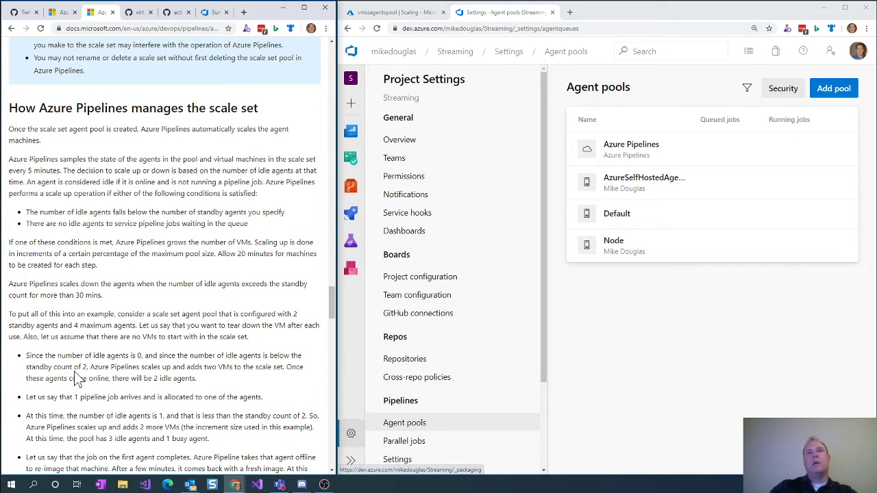
{"action": "scroll", "coordinate": [164, 253], "scroll_direction": "down", "scroll_amount": 2}
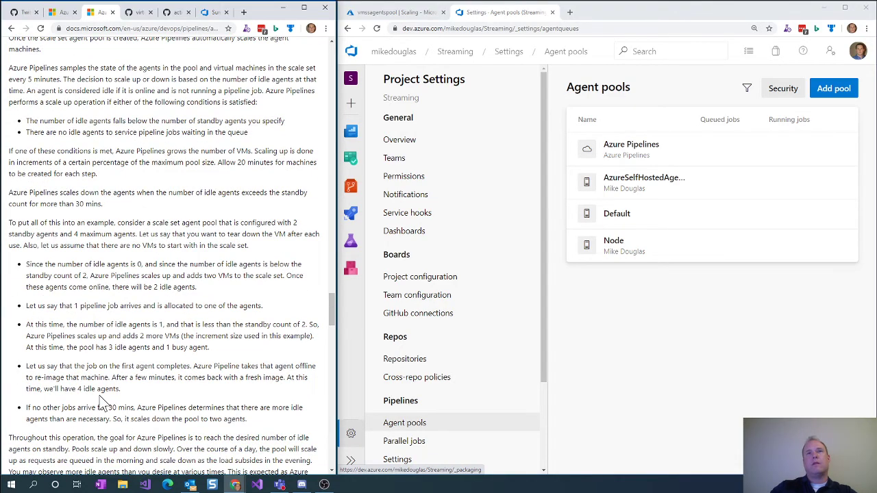
{"action": "scroll", "coordinate": [103, 404], "scroll_direction": "down", "scroll_amount": 2}
{"action": "scroll", "coordinate": [116, 349], "scroll_direction": "down", "scroll_amount": 3}
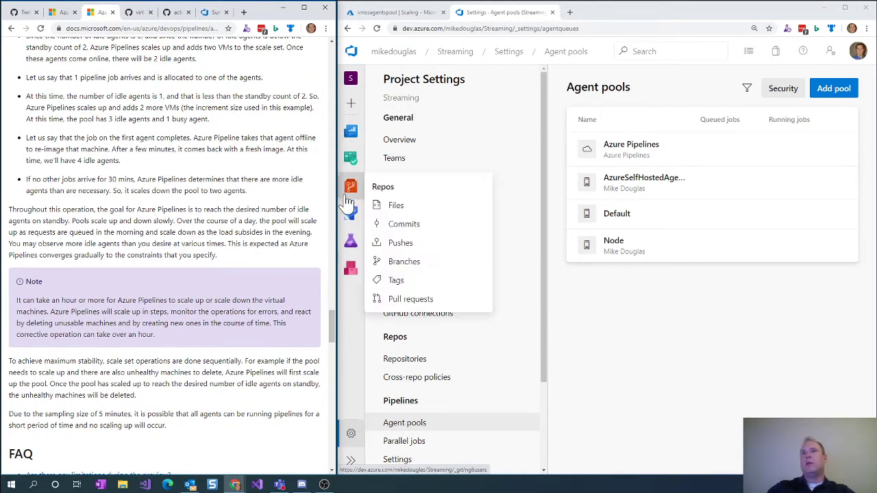
Step: Open the ng6users-pr pipeline from the Streaming project's list of all pipelines
{"action": "mouse_move", "coordinate": [351, 214]}
{"action": "left_click", "coordinate": [415, 235]}
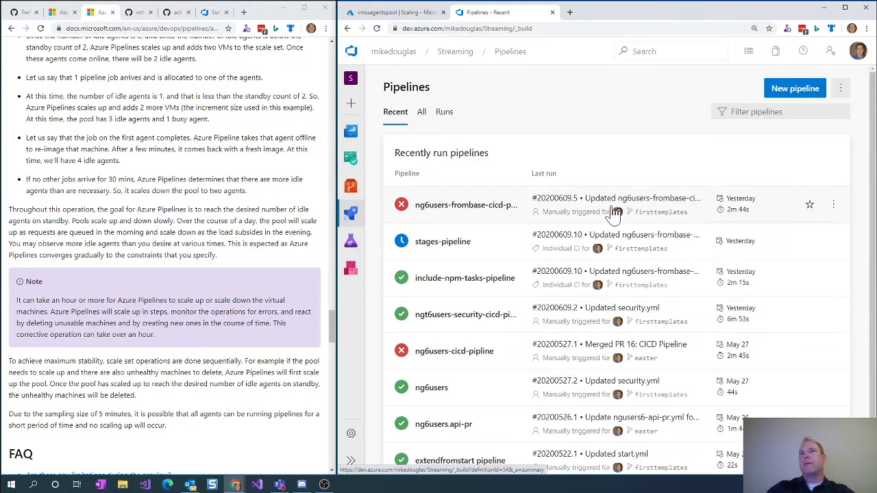
{"action": "left_click", "coordinate": [421, 112]}
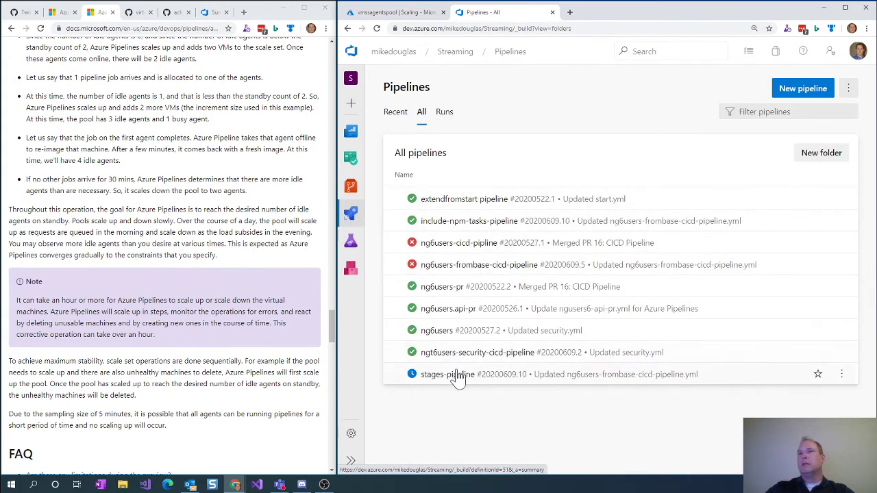
{"action": "left_click", "coordinate": [442, 288]}
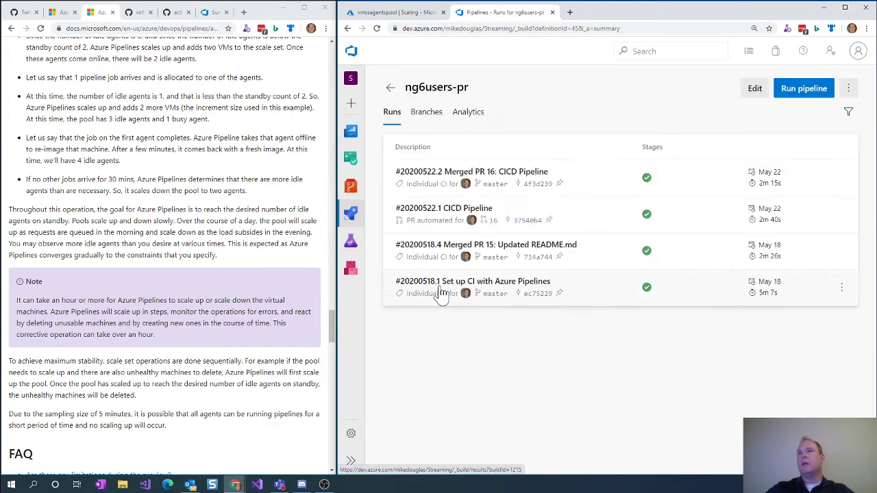
Step: Open the ng6users-pr pipeline's YAML for editing and examine the vmImage value in its pool section
{"action": "left_click", "coordinate": [754, 89]}
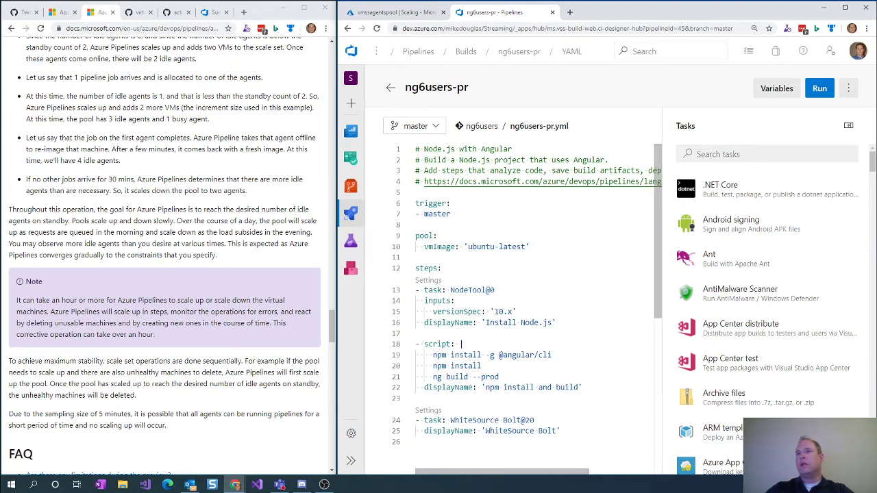
{"action": "left_click_drag", "start_coordinate": [468, 246], "coordinate": [528, 247]}
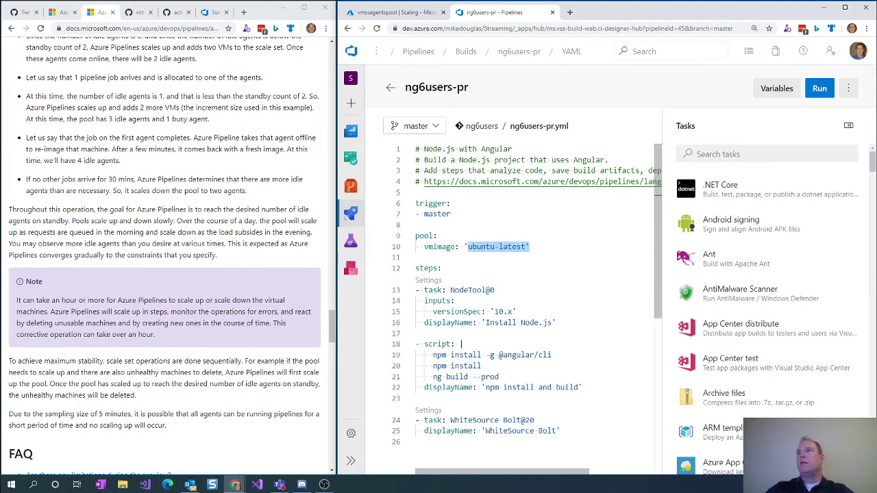
{"action": "left_click", "coordinate": [417, 332]}
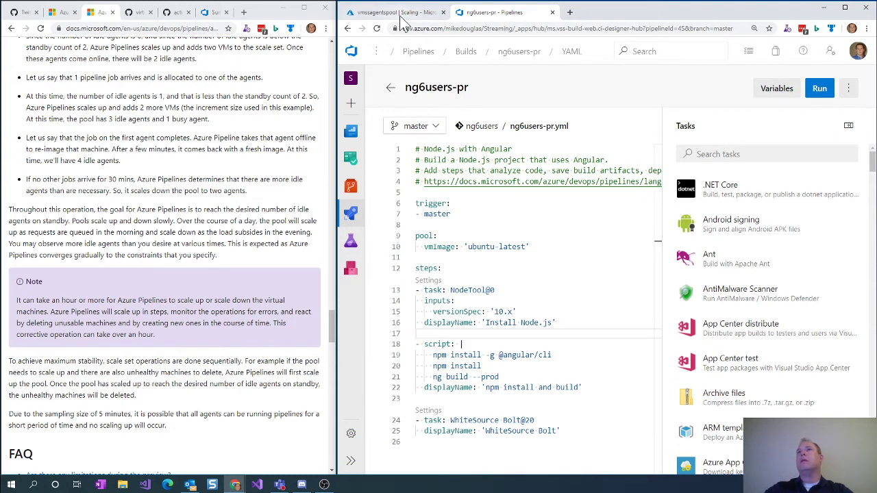
{"action": "mouse_move", "coordinate": [357, 222]}
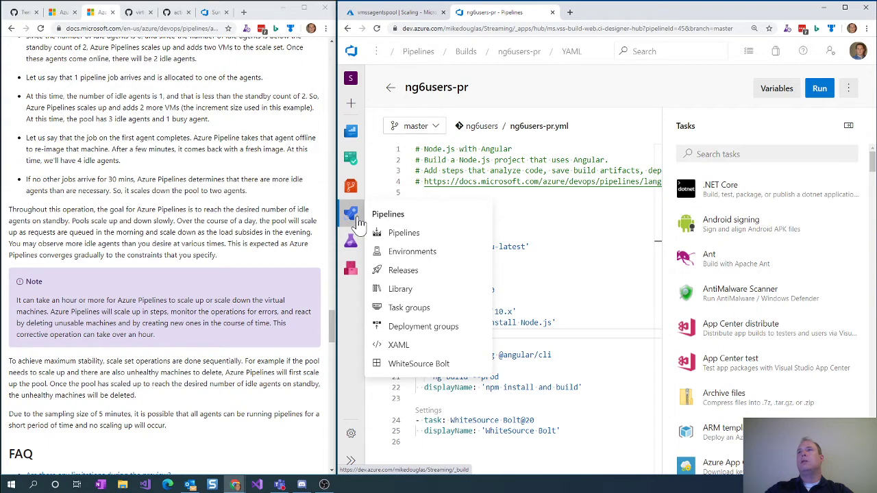
{"action": "left_click", "coordinate": [424, 225]}
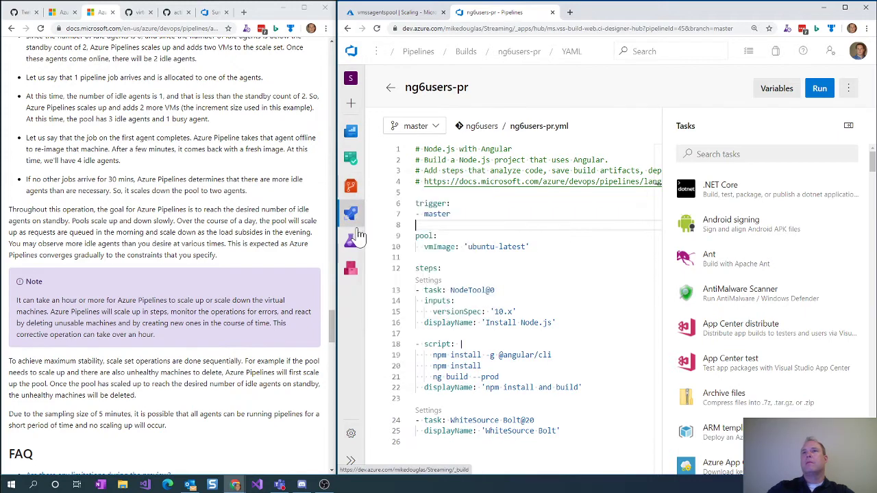
Step: Open the Streaming project's settings in a separate browser tab and show its agent pools
{"action": "right_click", "coordinate": [352, 434]}
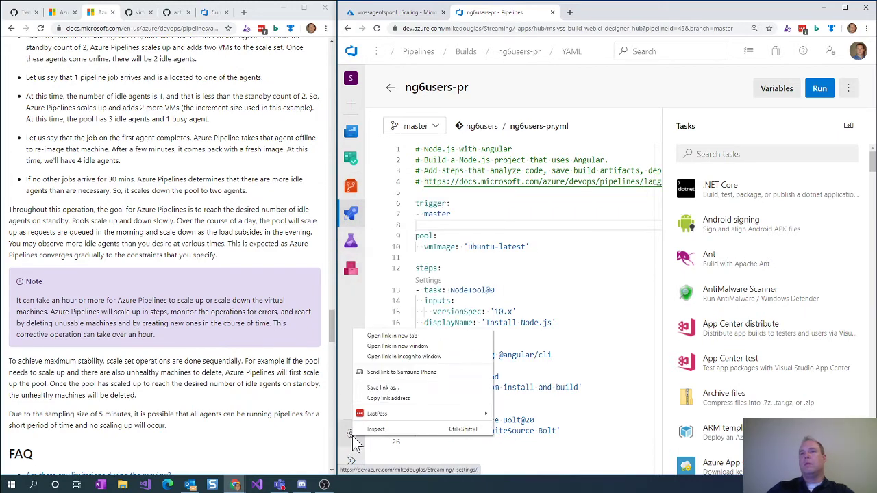
{"action": "left_click", "coordinate": [389, 335]}
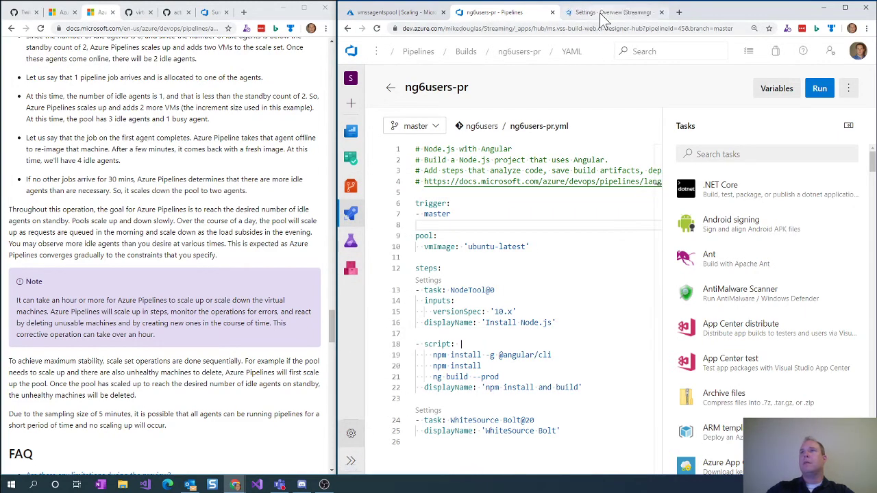
{"action": "left_click", "coordinate": [602, 15]}
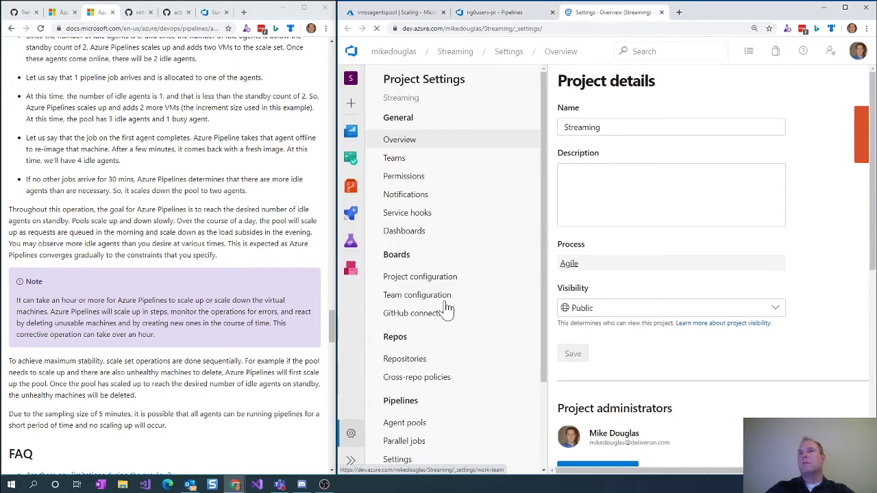
{"action": "left_click", "coordinate": [409, 424]}
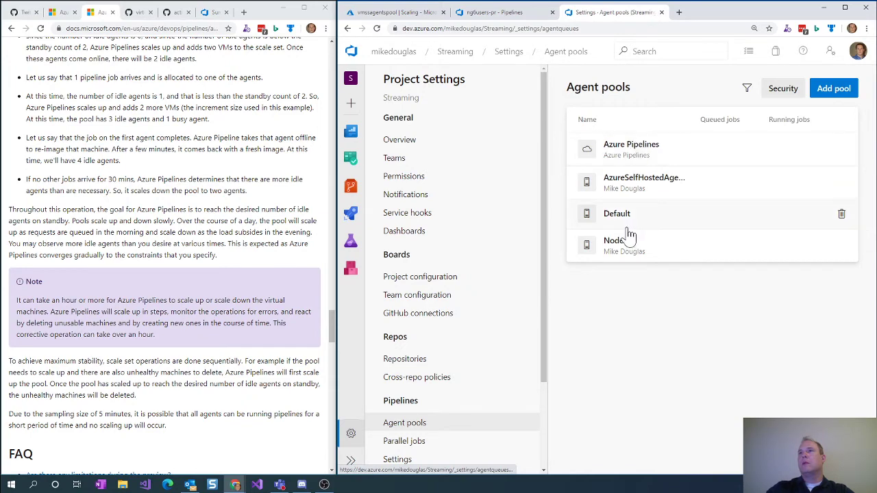
Step: Look through the jobs and agents of the Azure Pipelines pool and return to the agent pool list
{"action": "left_click", "coordinate": [648, 149]}
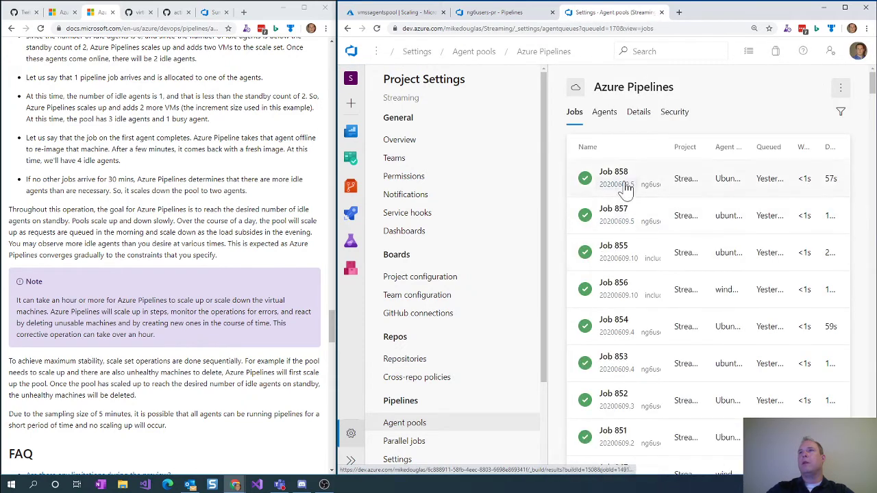
{"action": "left_click", "coordinate": [604, 113]}
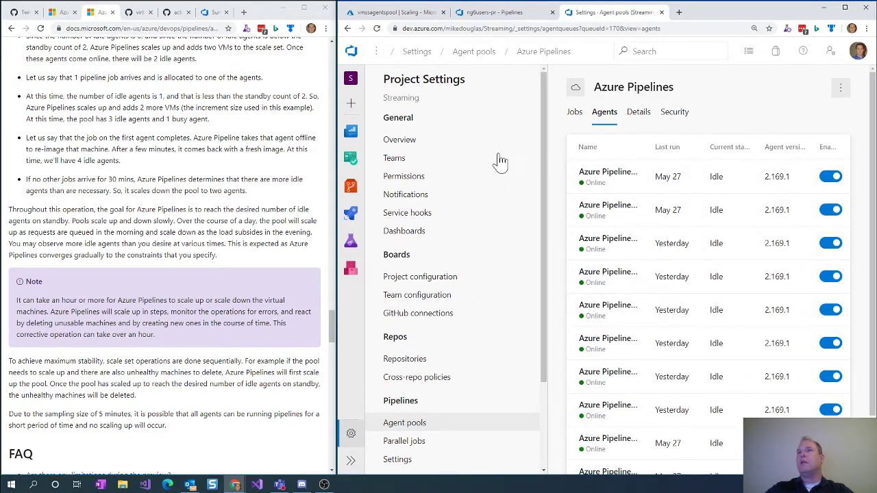
{"action": "left_click", "coordinate": [472, 51]}
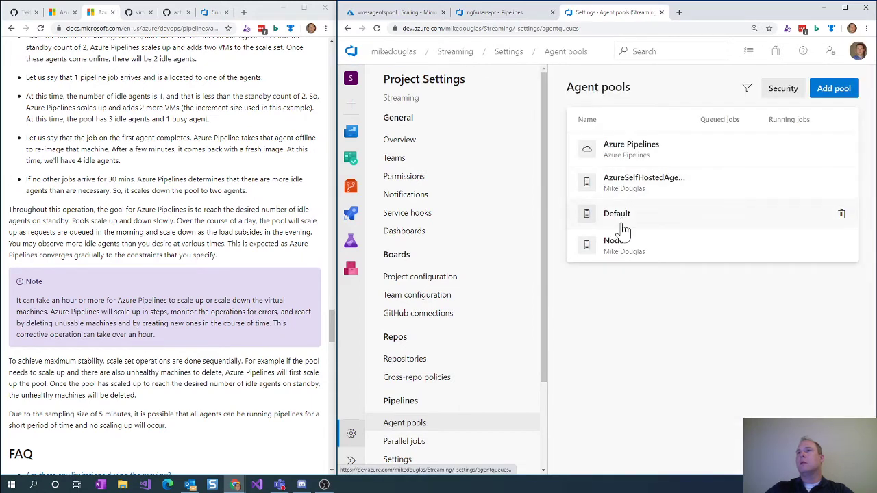
Step: Open the AzureSelfHostedAgents pool, check its agents and copy the pool's name
{"action": "left_click", "coordinate": [629, 186]}
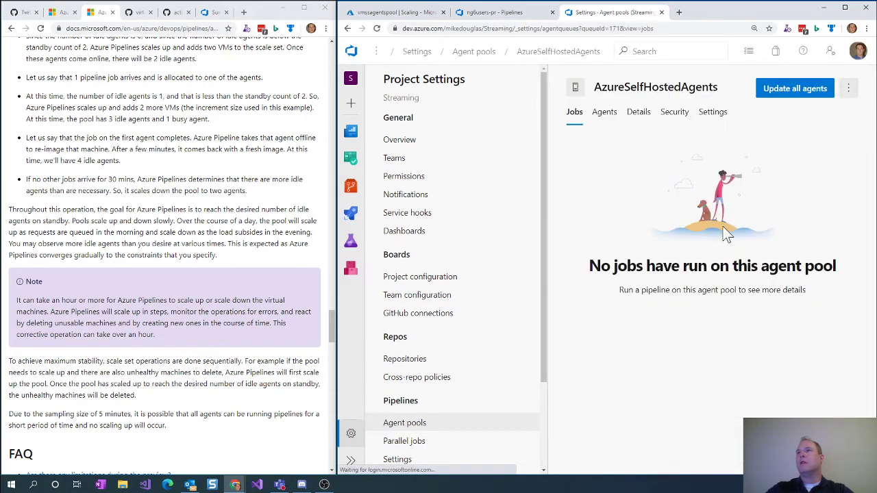
{"action": "left_click", "coordinate": [603, 115]}
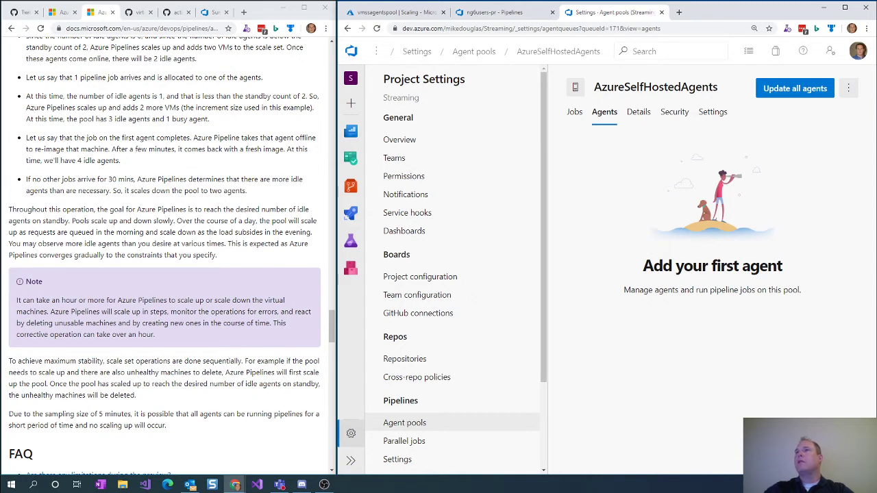
{"action": "left_click_drag", "start_coordinate": [593, 87], "coordinate": [718, 87]}
{"action": "key", "text": "ctrl+c"}
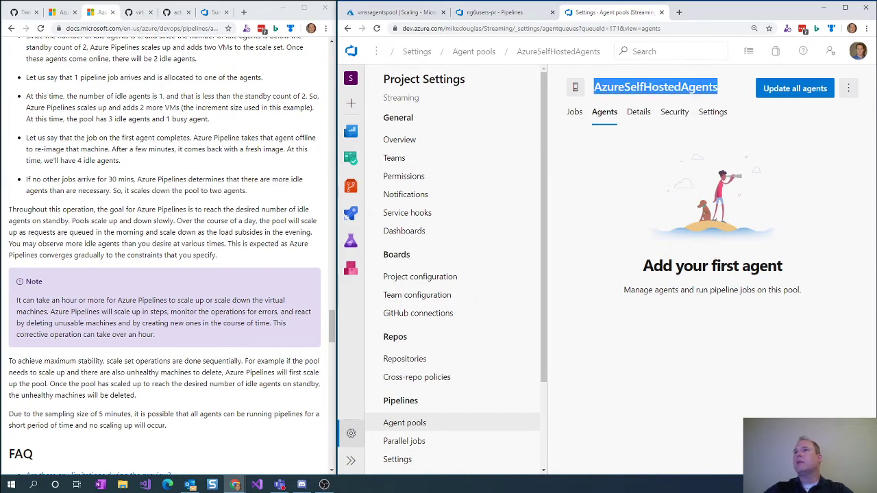
Step: Review the AzureSelfHostedAgents pool's pipeline permissions, scale set settings, agents and jobs
{"action": "left_click", "coordinate": [637, 112]}
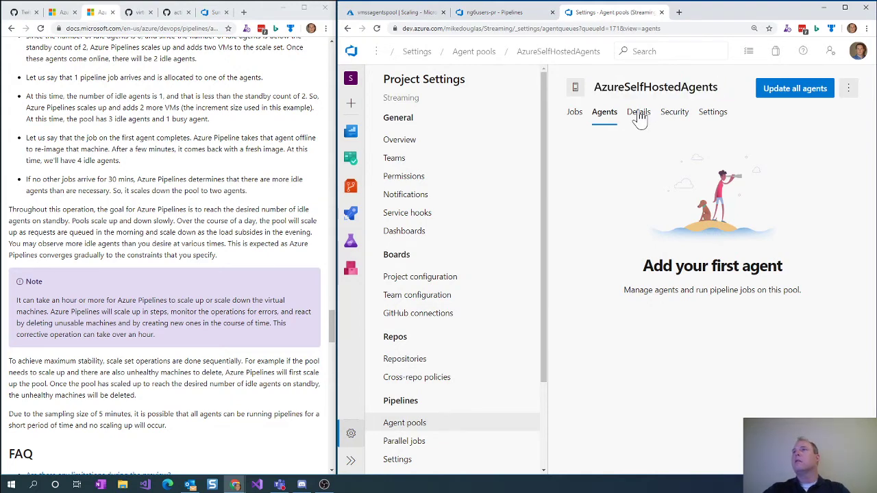
{"action": "left_click", "coordinate": [674, 116]}
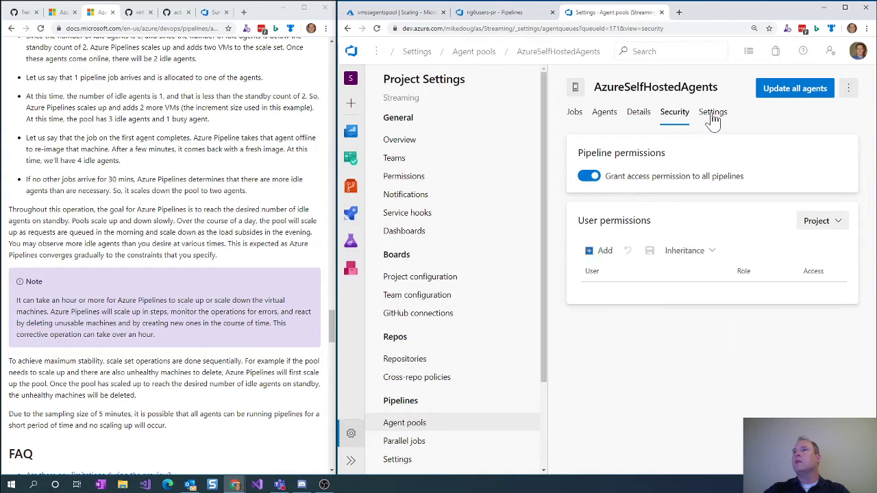
{"action": "left_click", "coordinate": [711, 116]}
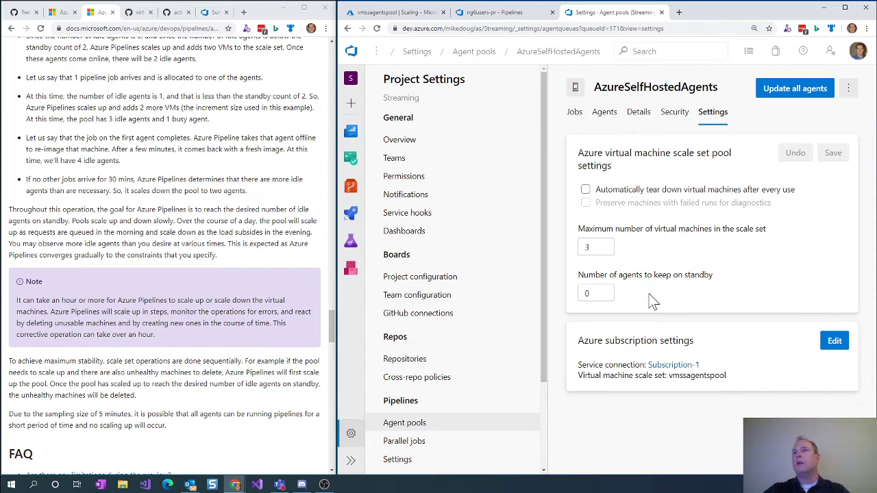
{"action": "left_click", "coordinate": [606, 113]}
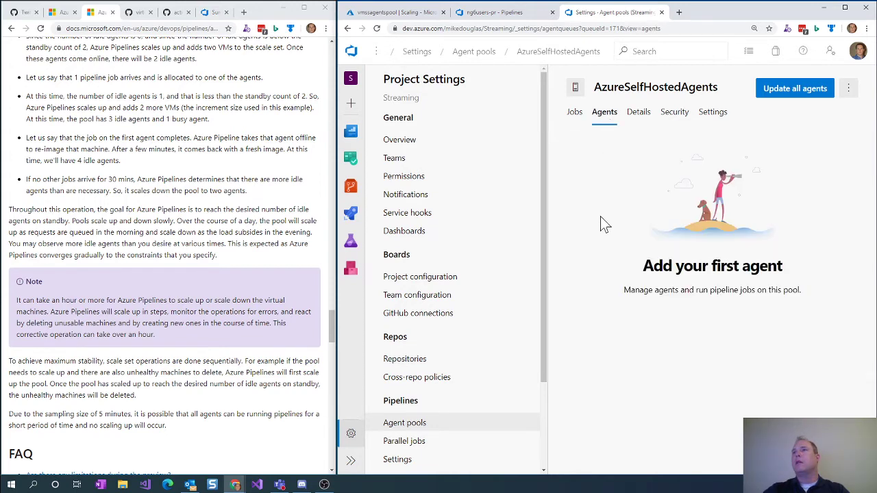
{"action": "left_click", "coordinate": [710, 115]}
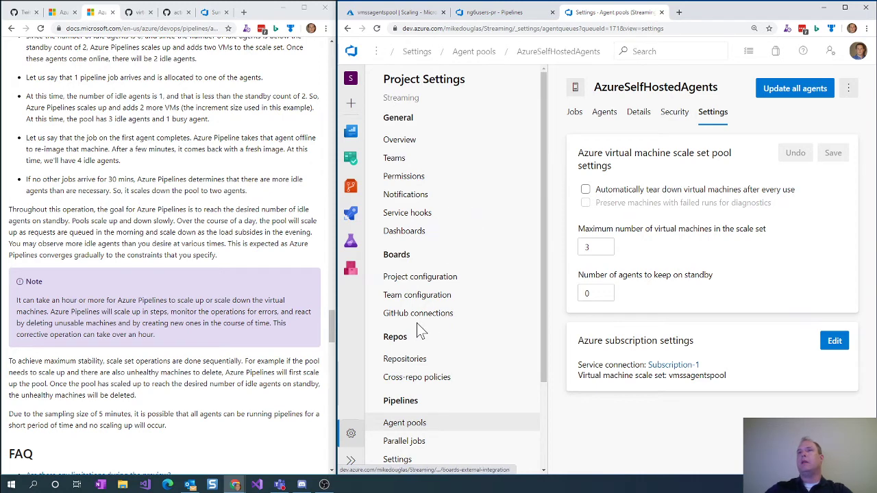
{"action": "left_click", "coordinate": [573, 115]}
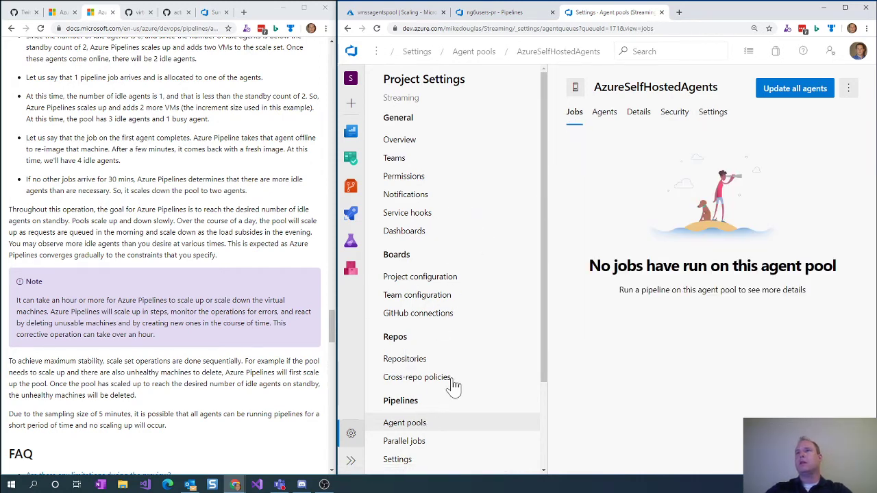
Step: Replace the vmImage value in ng6users-pr.yml with the copied pool name AzureSelfHostedAgents
{"action": "left_click", "coordinate": [490, 12]}
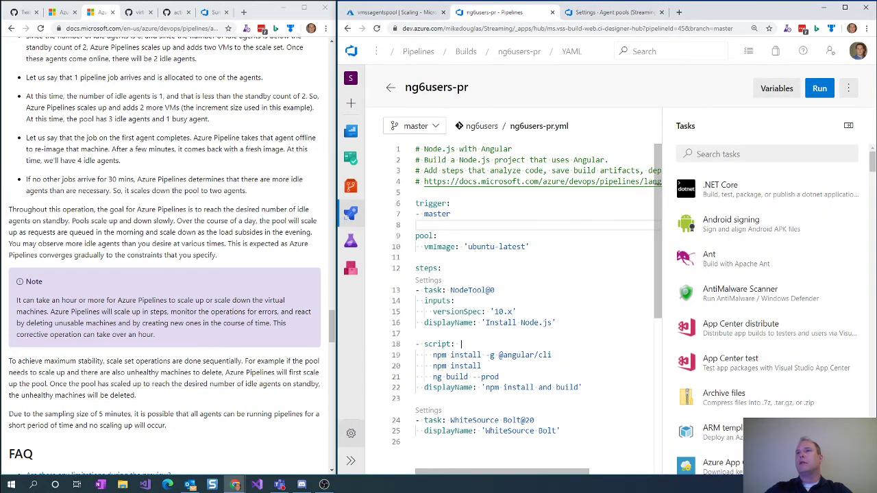
{"action": "left_click_drag", "start_coordinate": [468, 247], "coordinate": [526, 246]}
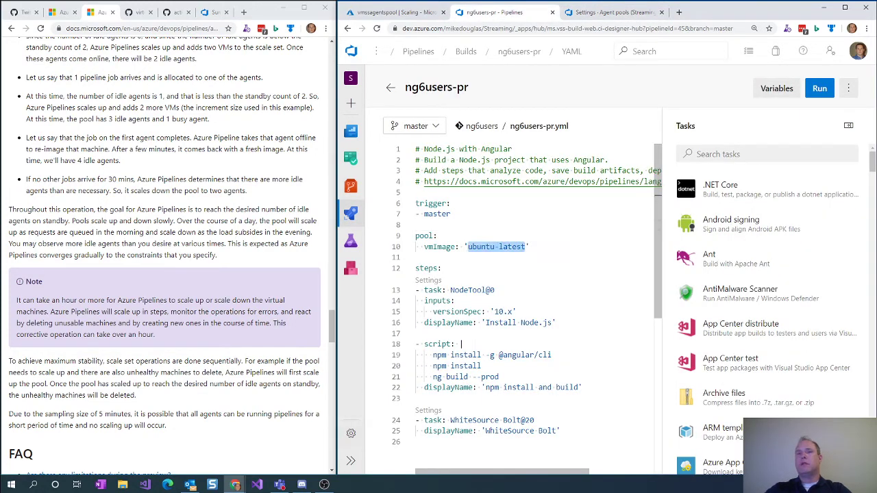
{"action": "key", "text": "ctrl+v"}
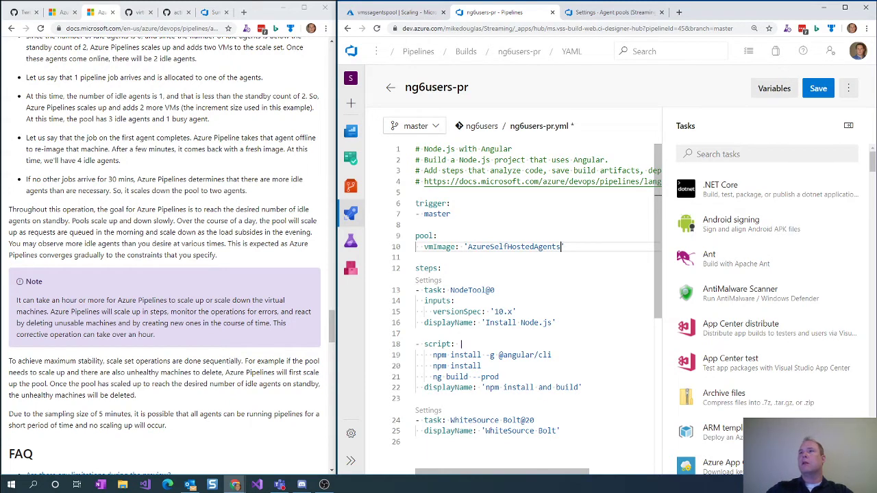
Step: Commit the YAML change to a new branch named vmss with the option to start a pull request enabled
{"action": "left_click", "coordinate": [815, 93]}
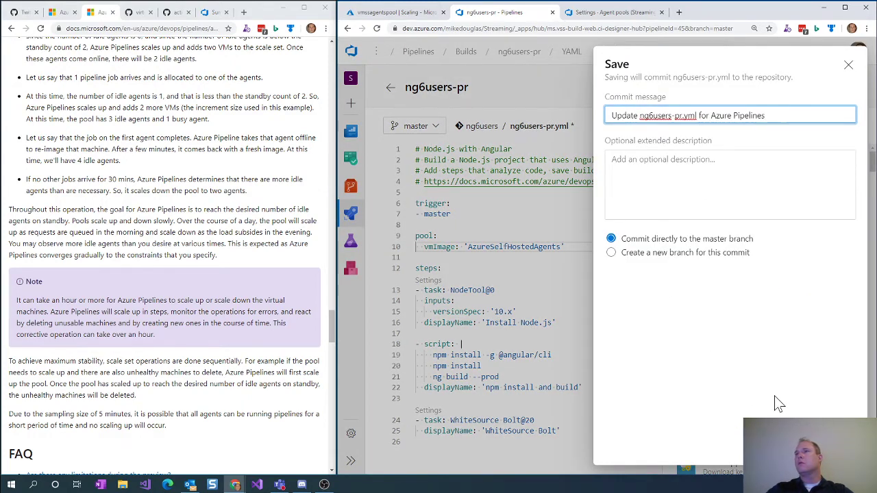
{"action": "left_click", "coordinate": [619, 253]}
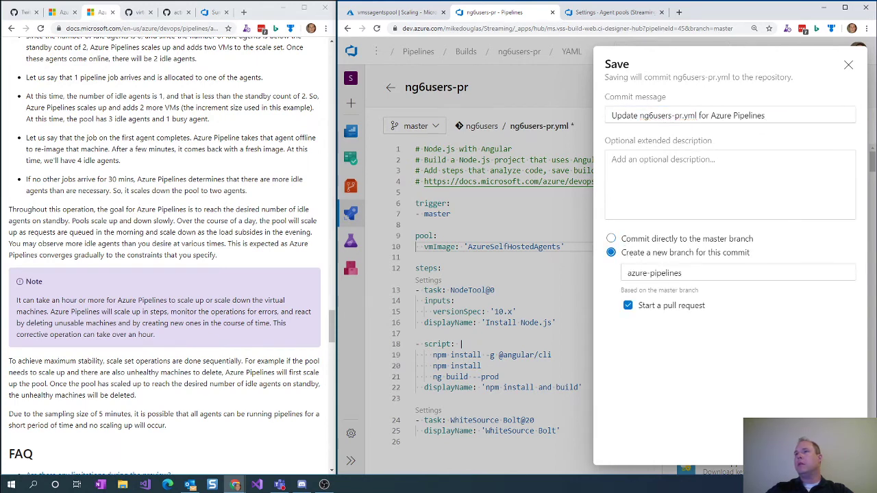
{"action": "mouse_move", "coordinate": [687, 273]}
{"action": "left_mouse_down"}
{"action": "mouse_move", "coordinate": [625, 272]}
{"action": "mouse_move", "coordinate": [687, 273]}
{"action": "left_mouse_up"}
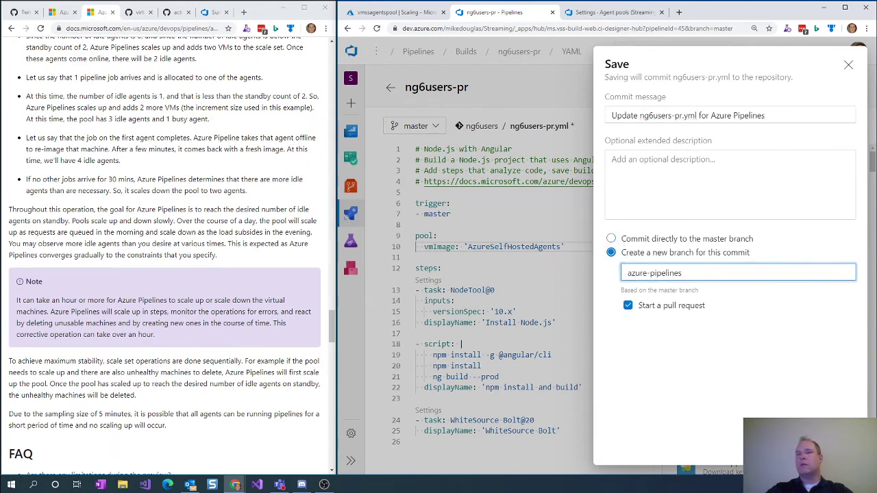
{"action": "type", "text": "-vs"}
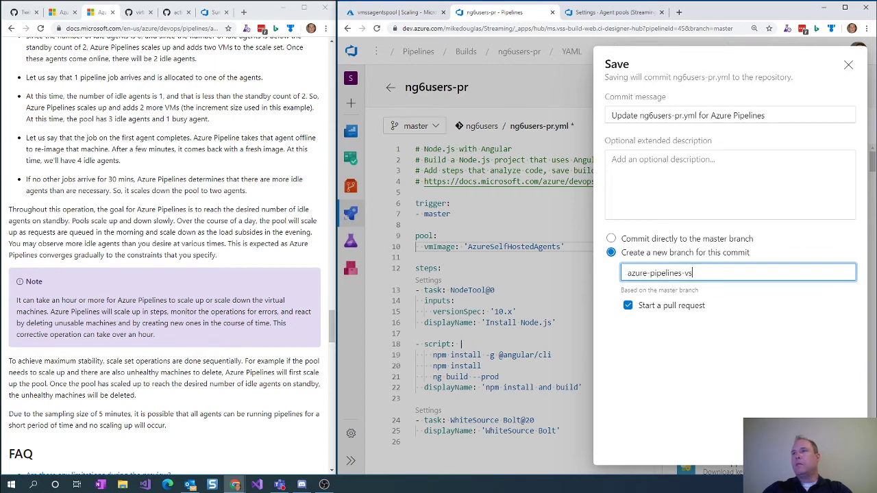
{"action": "key", "text": "BackSpace"}
{"action": "type", "text": "mss"}
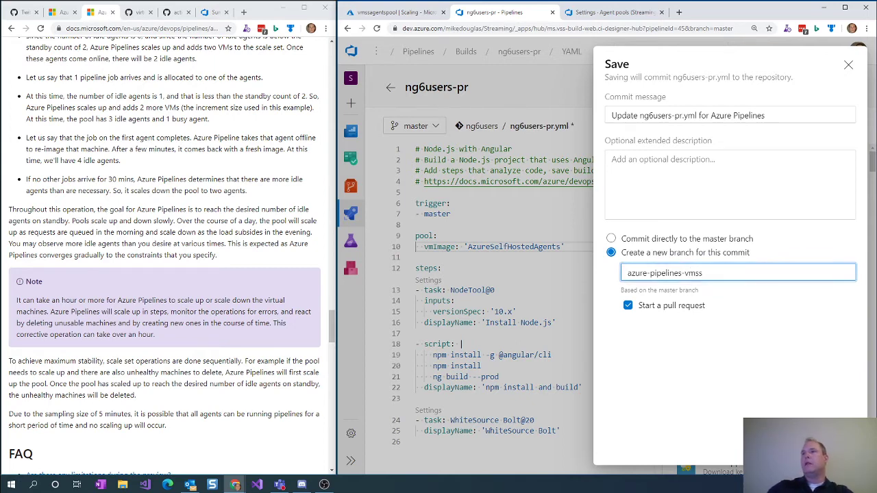
{"action": "left_click_drag", "start_coordinate": [665, 273], "coordinate": [605, 276]}
{"action": "key", "text": "BackSpace"}
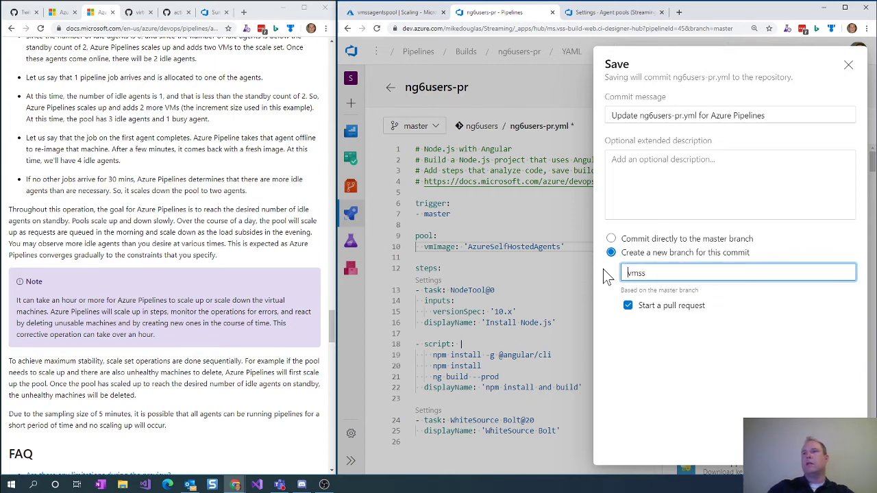
{"action": "left_click", "coordinate": [627, 305]}
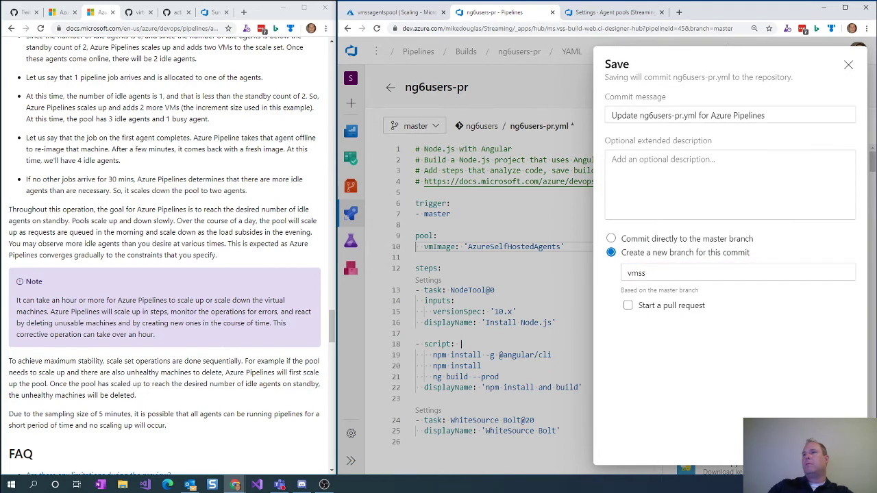
{"action": "left_click", "coordinate": [628, 305]}
{"action": "left_click", "coordinate": [838, 447]}
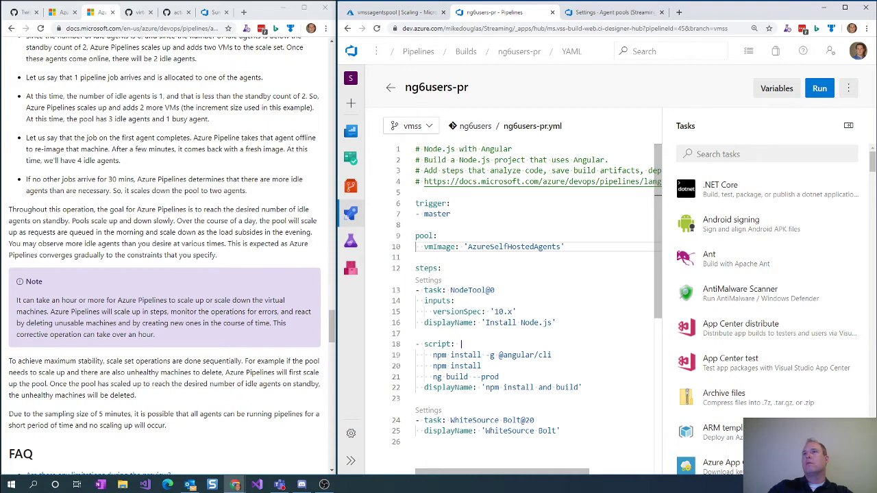
Step: Open the ng6users-pr run triggered by the YAML update and check its errors and job status
{"action": "left_click", "coordinate": [391, 88]}
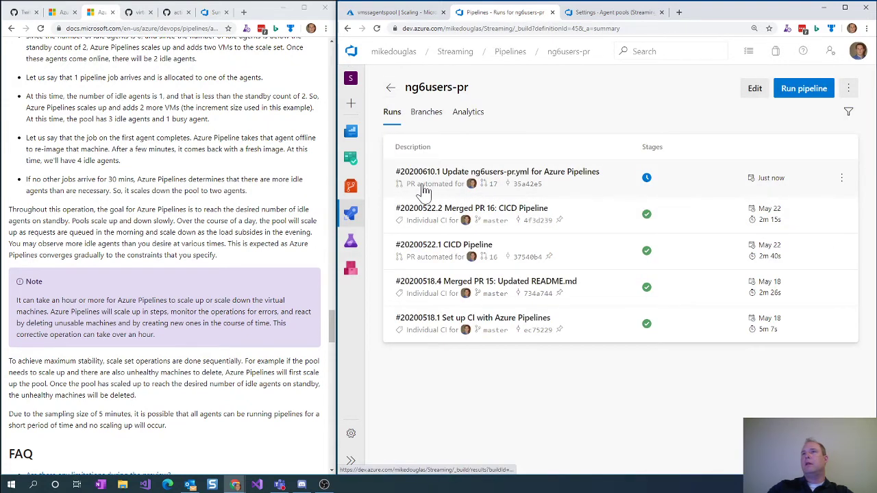
{"action": "left_click", "coordinate": [506, 177]}
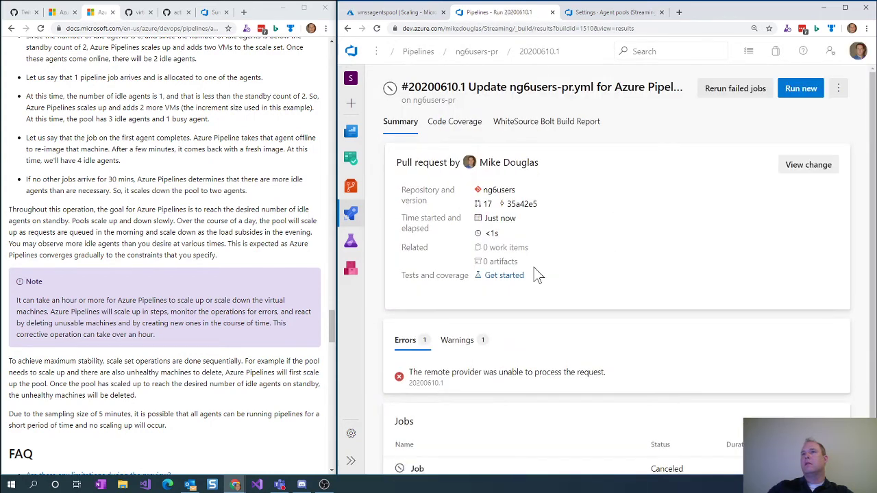
{"action": "scroll", "coordinate": [536, 277], "scroll_direction": "down", "scroll_amount": 1}
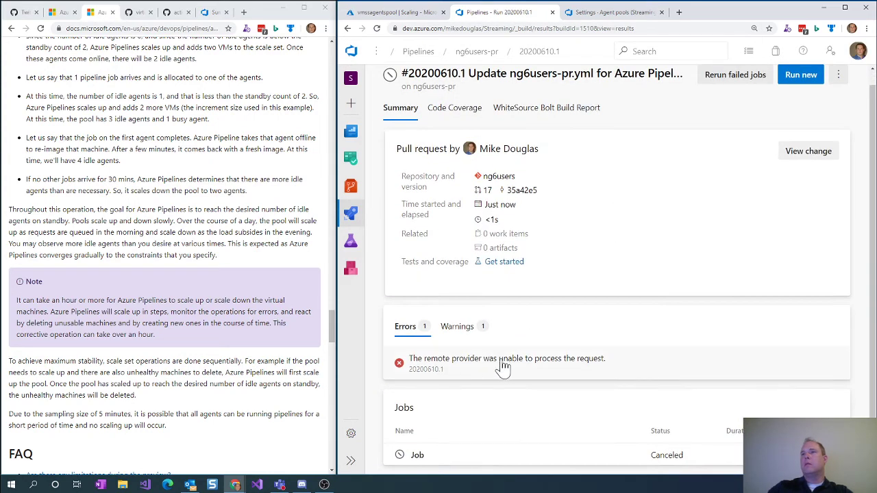
Step: Open the job log behind the error in the ng6users-pr run
{"action": "left_click", "coordinate": [570, 366]}
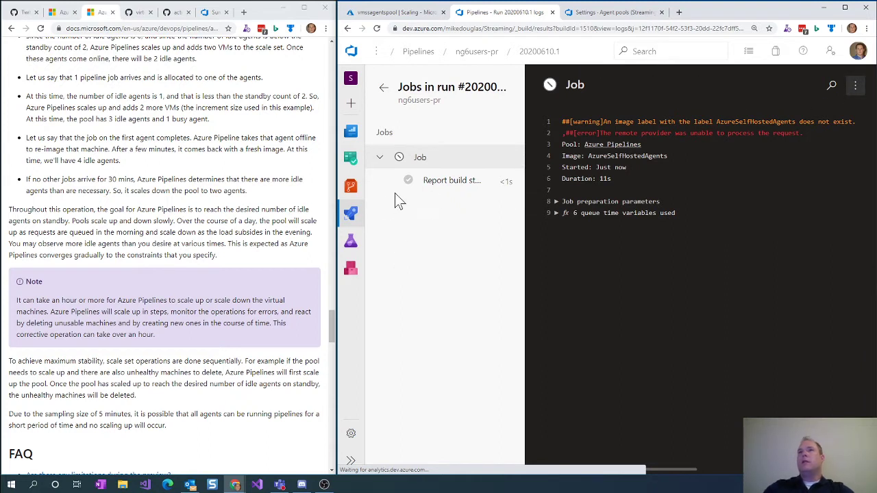
{"action": "mouse_move", "coordinate": [350, 195]}
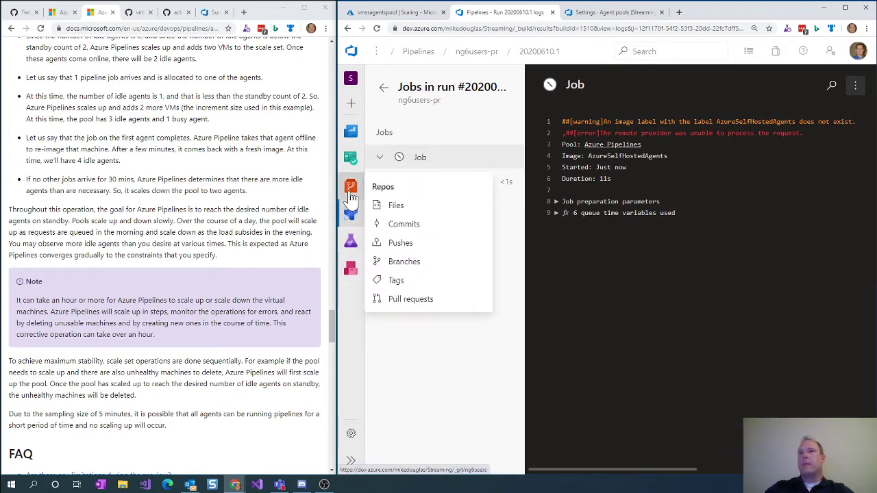
{"action": "mouse_move", "coordinate": [350, 212]}
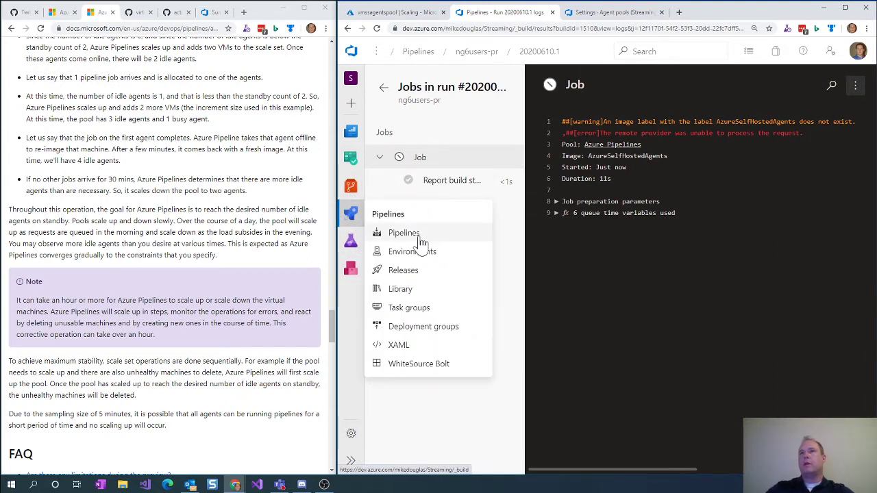
{"action": "left_click", "coordinate": [426, 235]}
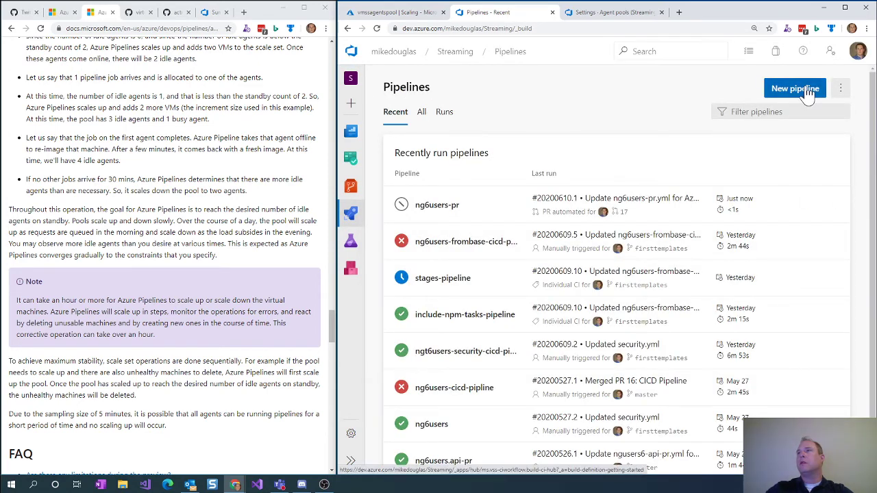
{"action": "left_click", "coordinate": [793, 88]}
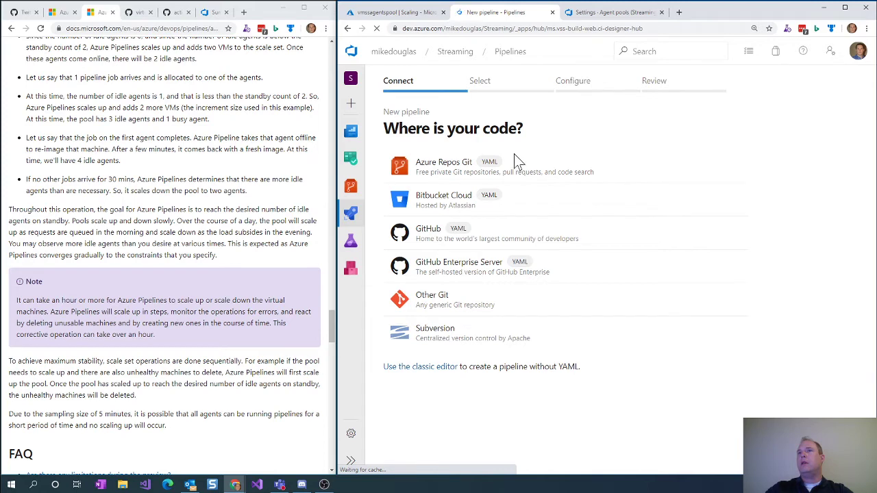
{"action": "left_click", "coordinate": [443, 169]}
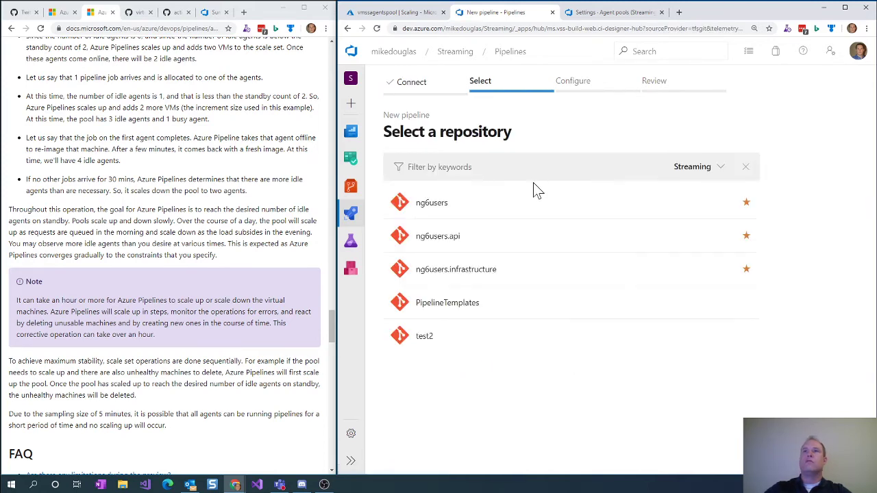
{"action": "left_click", "coordinate": [429, 202]}
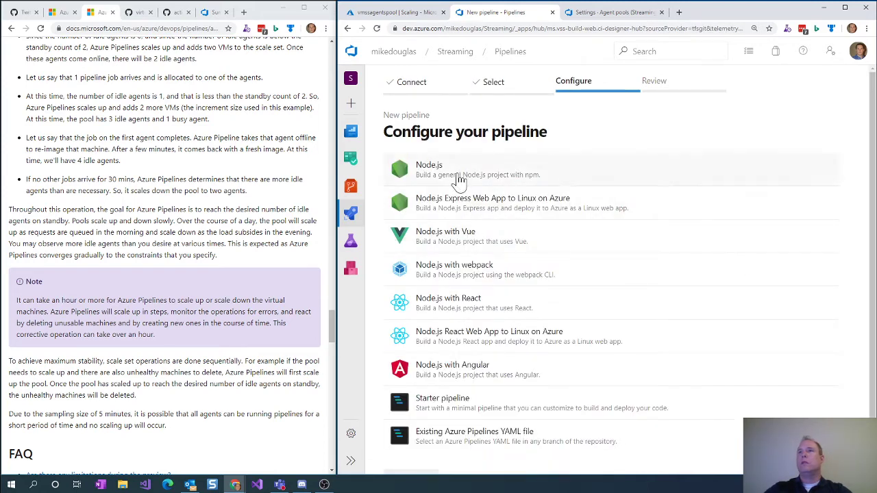
{"action": "left_click", "coordinate": [452, 370]}
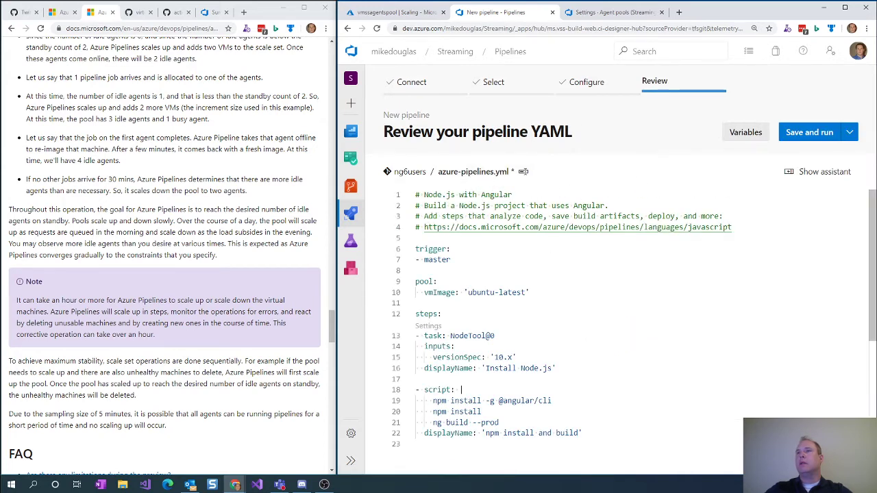
{"action": "left_click", "coordinate": [826, 174]}
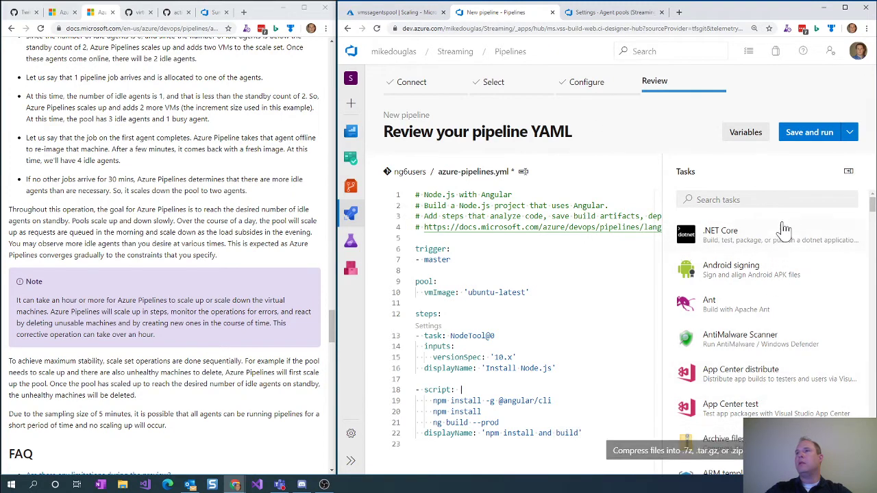
Step: Create a new pipeline in the classic editor from the ng6users Azure Repos Git repository, master branch, starting with an empty job
{"action": "mouse_move", "coordinate": [353, 212]}
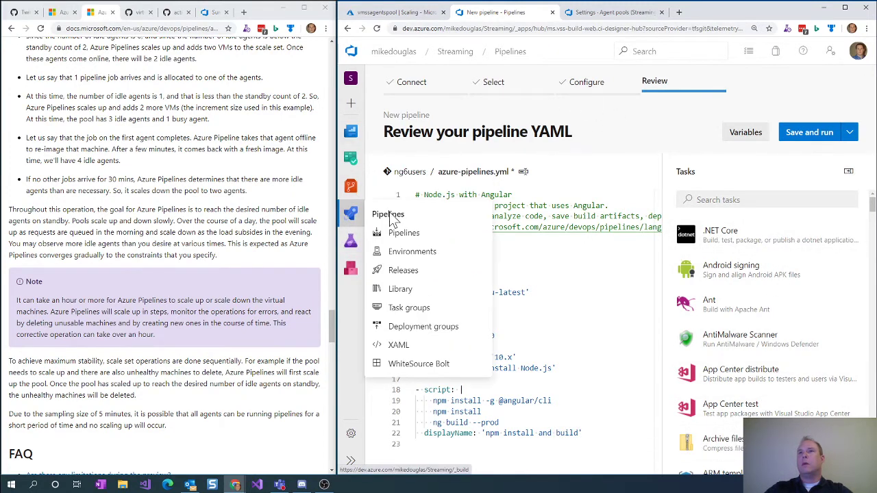
{"action": "left_click", "coordinate": [397, 235]}
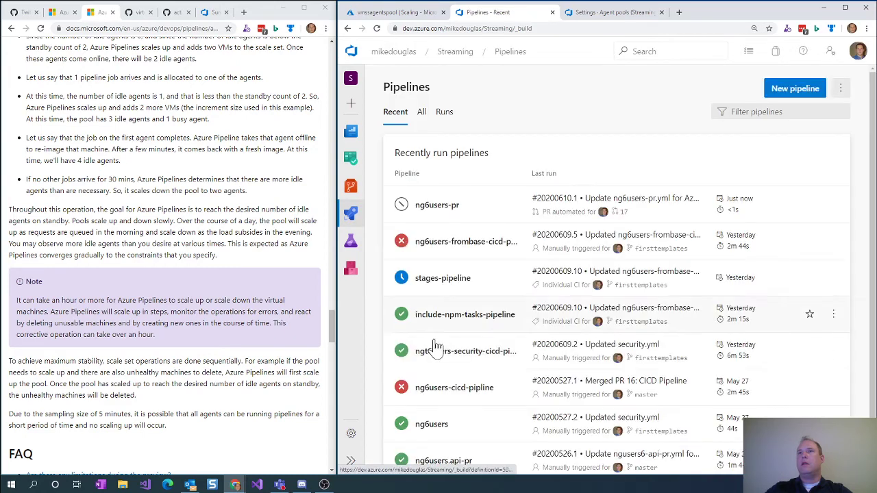
{"action": "left_click", "coordinate": [787, 92]}
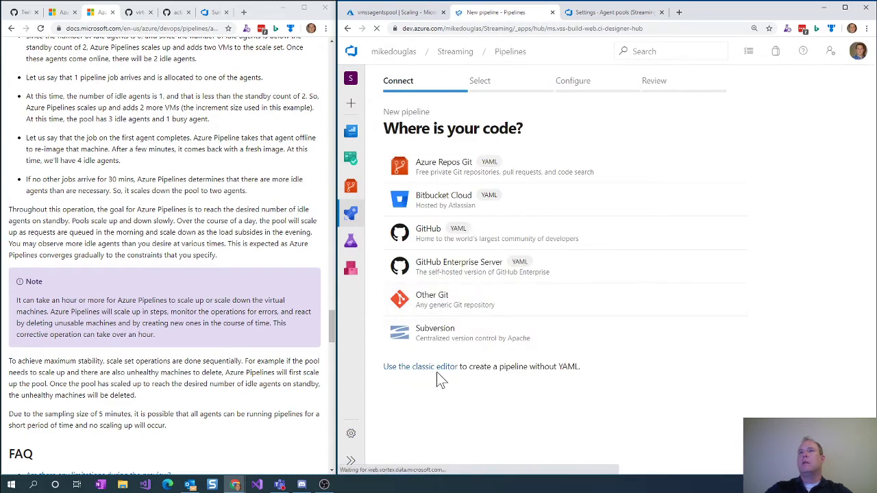
{"action": "left_click", "coordinate": [434, 377]}
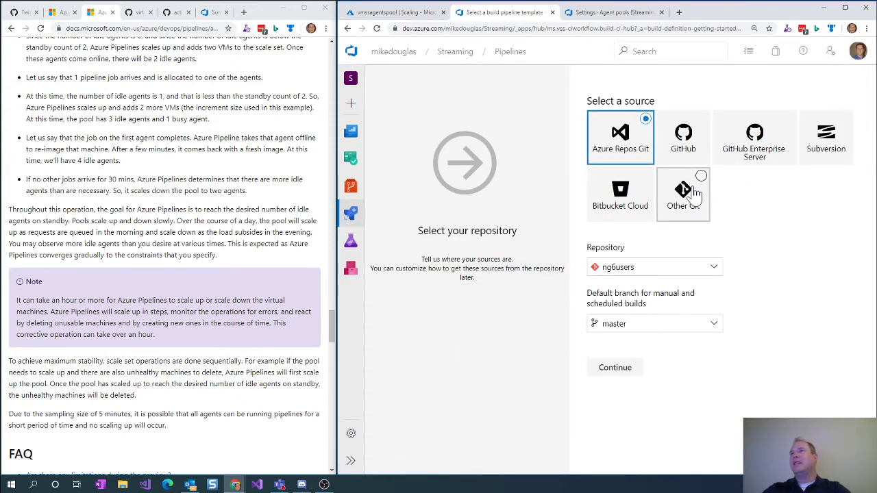
{"action": "left_click", "coordinate": [621, 376]}
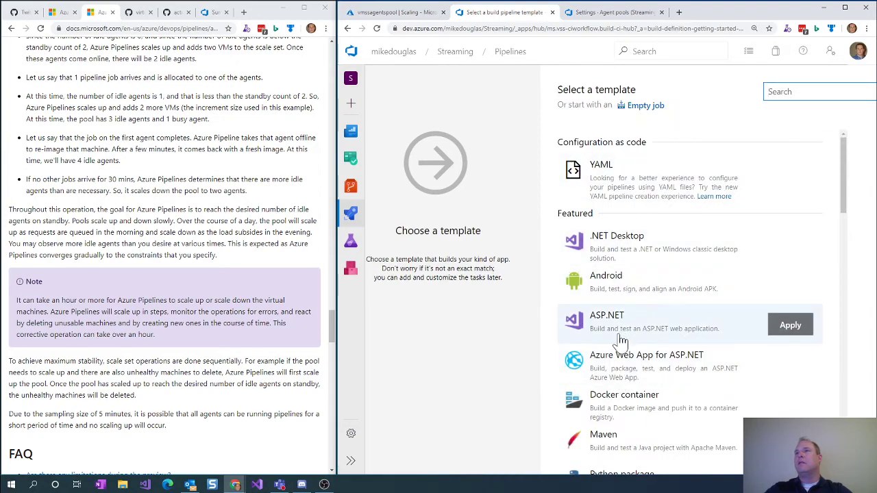
{"action": "scroll", "coordinate": [621, 369], "scroll_direction": "down", "scroll_amount": 3}
{"action": "scroll", "coordinate": [623, 363], "scroll_direction": "down", "scroll_amount": 8}
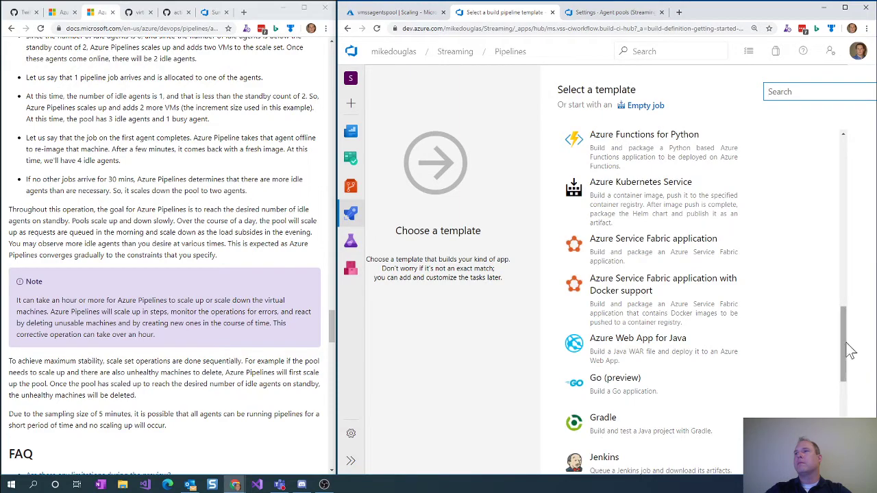
{"action": "left_click_drag", "start_coordinate": [848, 346], "coordinate": [867, 156]}
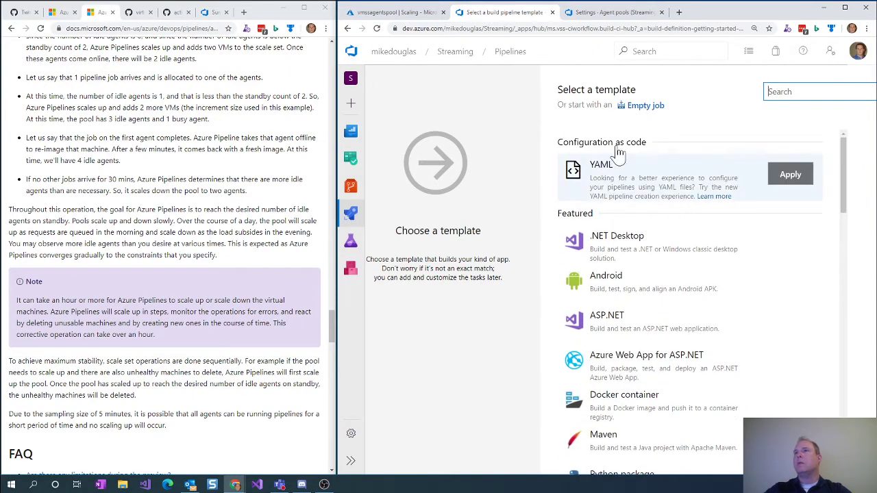
{"action": "left_click", "coordinate": [647, 106]}
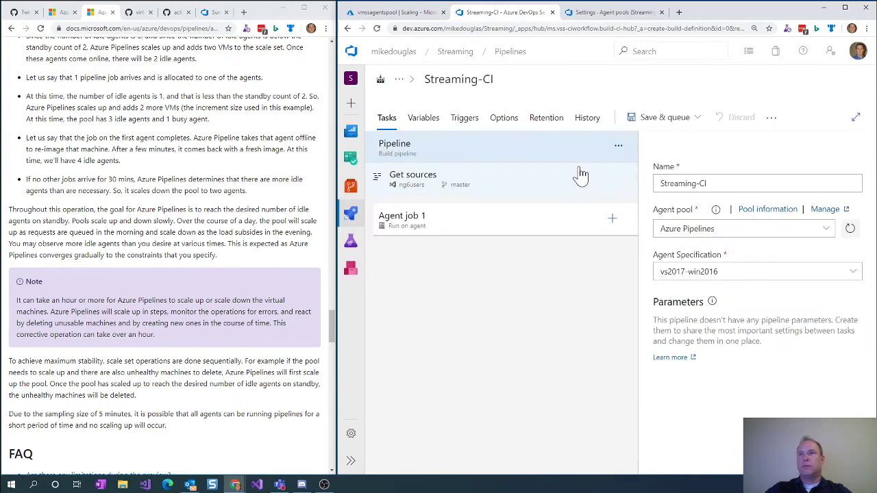
Step: Set the Streaming-CI pipeline's agent pool to AzureSelfHostedAgents and save the pipeline in the root folder without queuing it
{"action": "left_click", "coordinate": [415, 227]}
{"action": "left_click", "coordinate": [403, 146]}
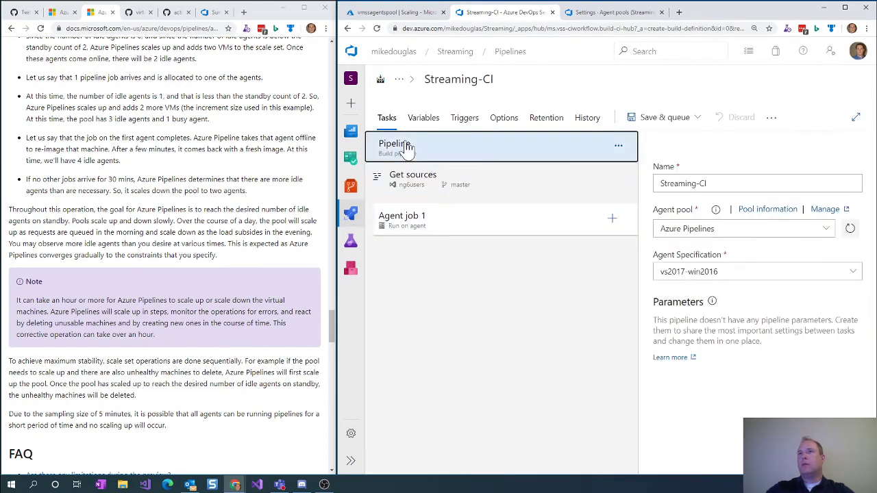
{"action": "left_click", "coordinate": [826, 229]}
{"action": "left_click", "coordinate": [702, 305]}
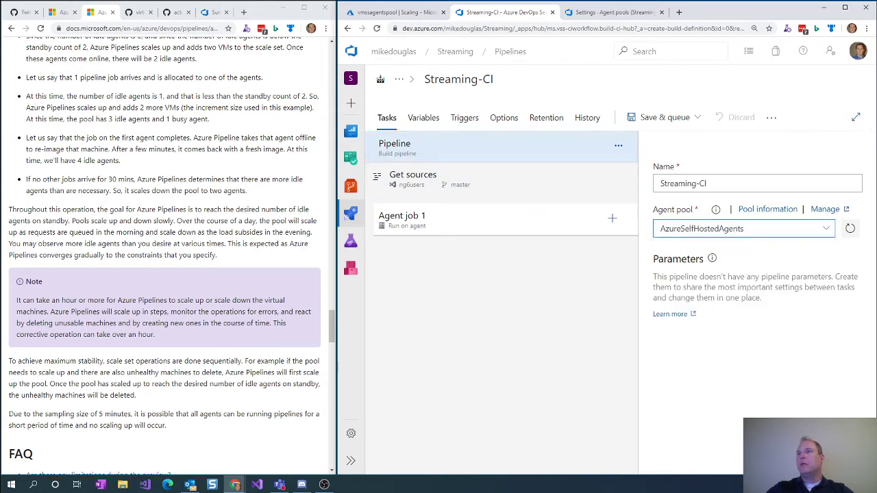
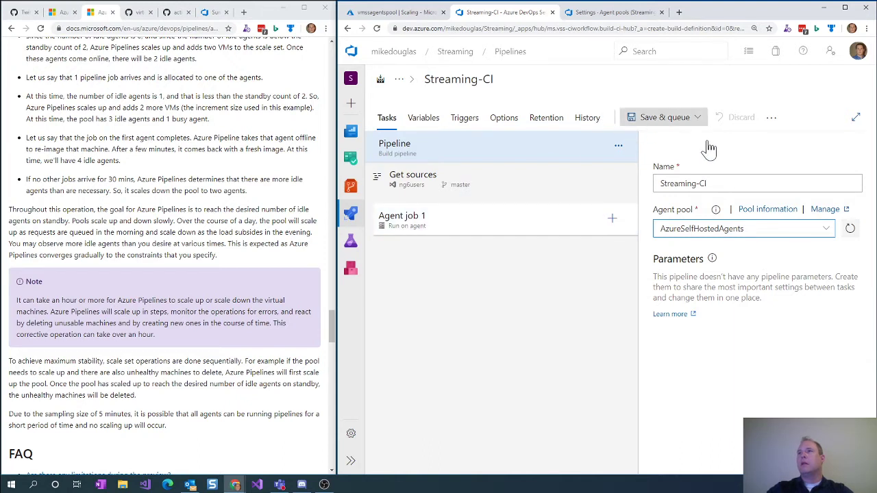
{"action": "left_click", "coordinate": [699, 118]}
{"action": "left_click", "coordinate": [639, 160]}
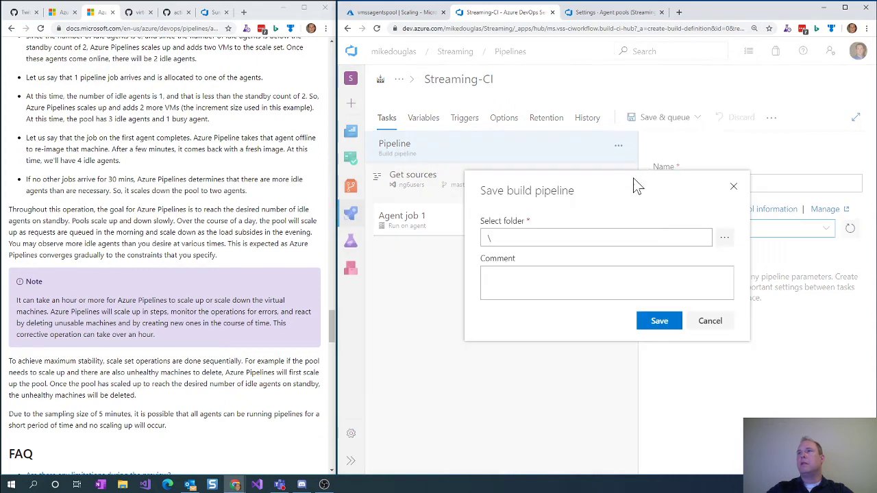
{"action": "left_click", "coordinate": [652, 322]}
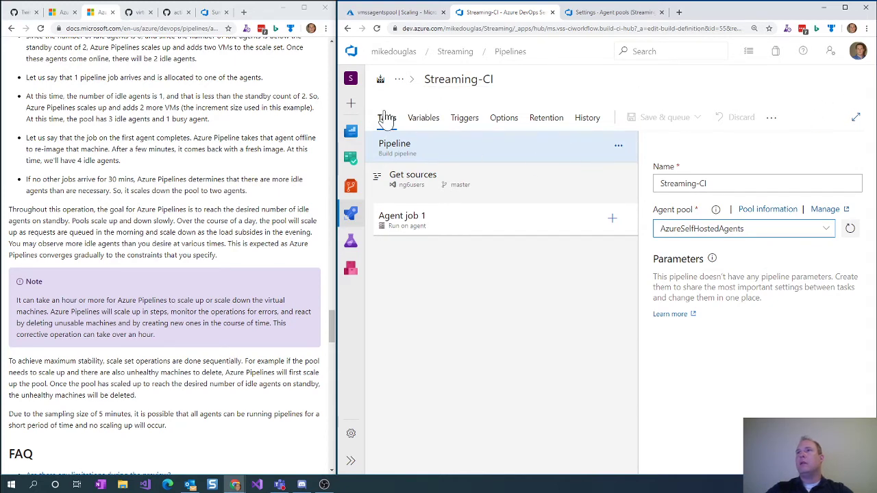
{"action": "left_click", "coordinate": [400, 79]}
{"action": "left_click", "coordinate": [581, 82]}
{"action": "left_click", "coordinate": [619, 150]}
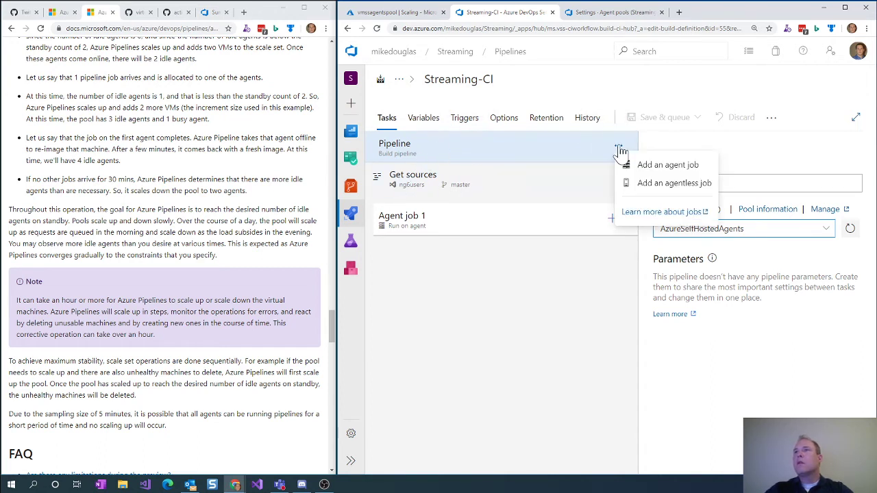
{"action": "left_click", "coordinate": [660, 94]}
{"action": "left_click", "coordinate": [770, 120]}
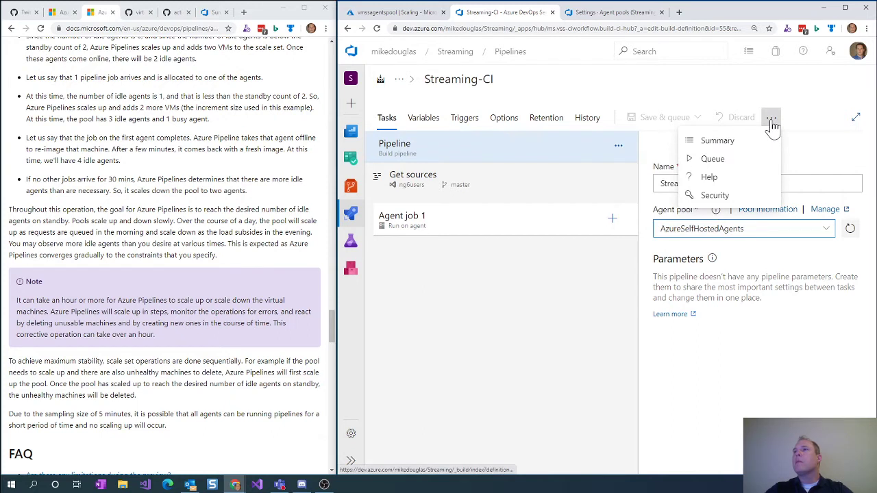
{"action": "left_click", "coordinate": [528, 87]}
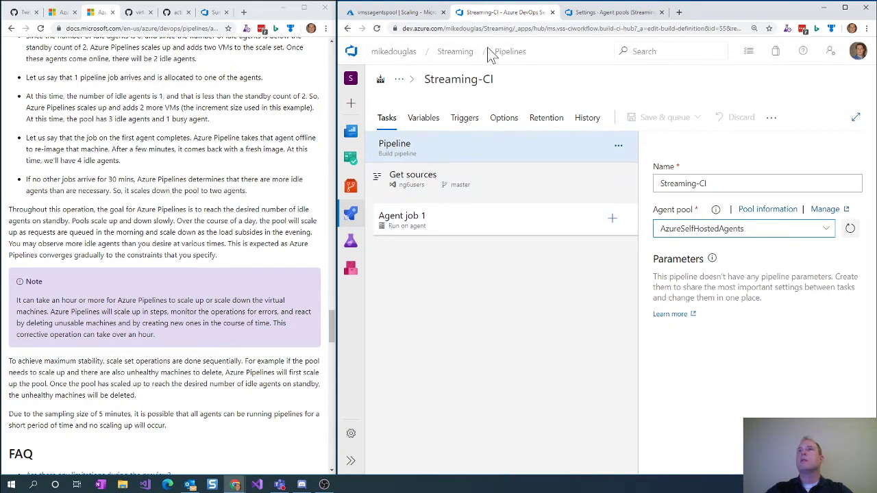
Step: Open Streaming-CI from the list of all pipelines and export its definition as a JSON file
{"action": "left_click", "coordinate": [507, 52]}
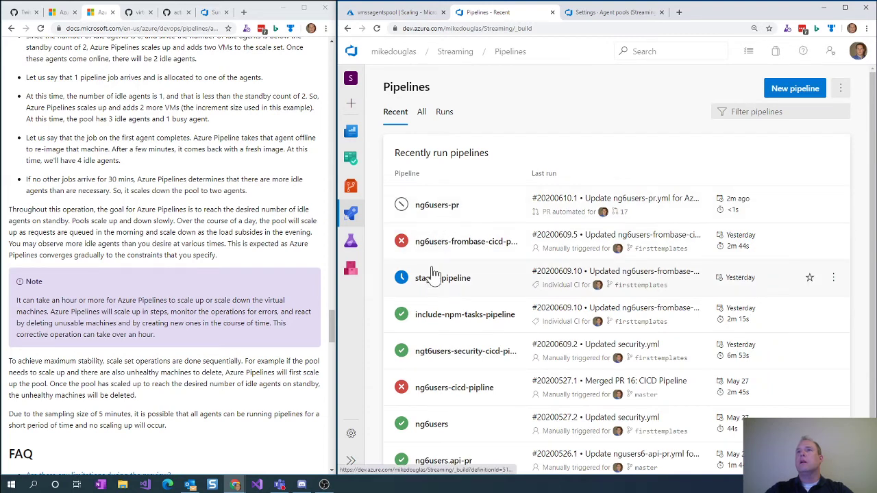
{"action": "left_click", "coordinate": [422, 113]}
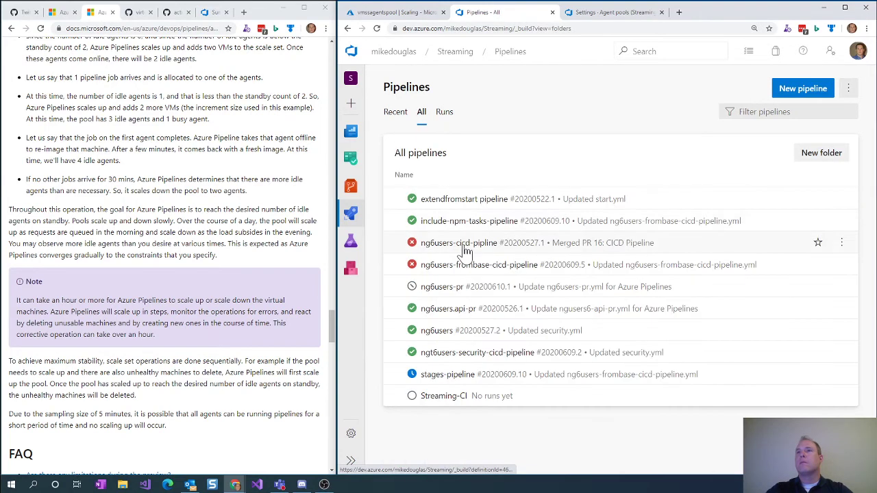
{"action": "left_click", "coordinate": [841, 397]}
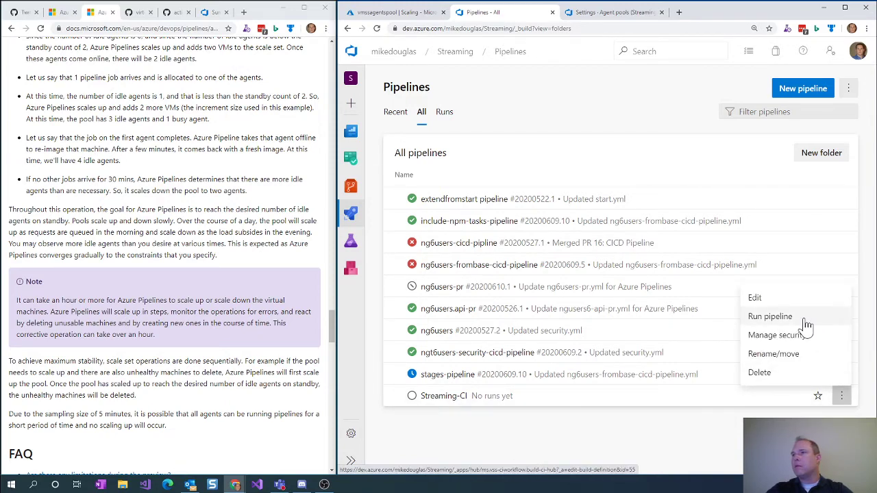
{"action": "left_click", "coordinate": [444, 397]}
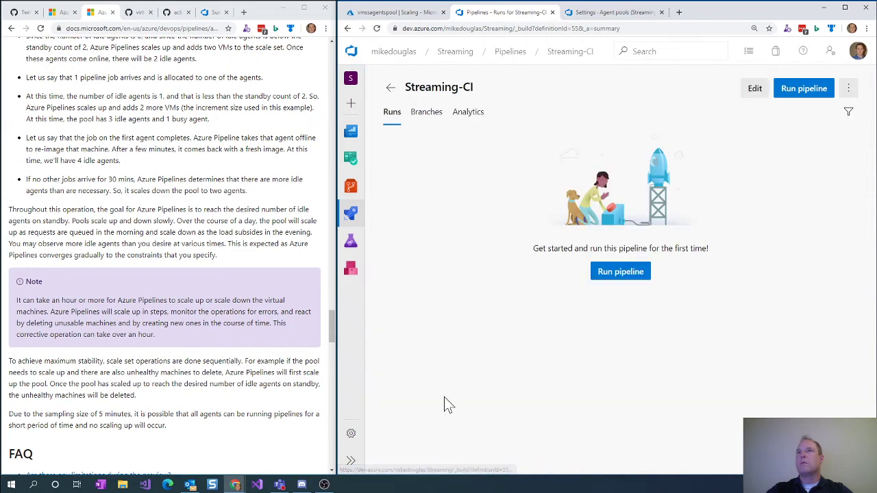
{"action": "left_click", "coordinate": [848, 88]}
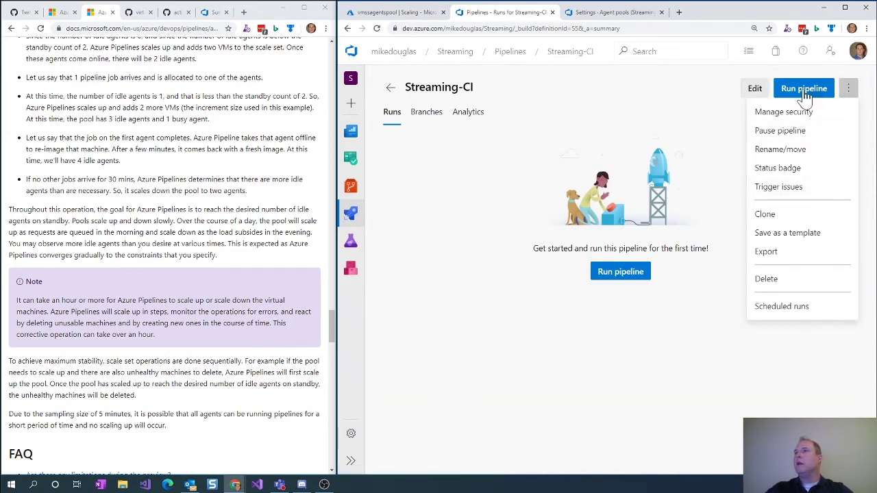
{"action": "left_click", "coordinate": [763, 251]}
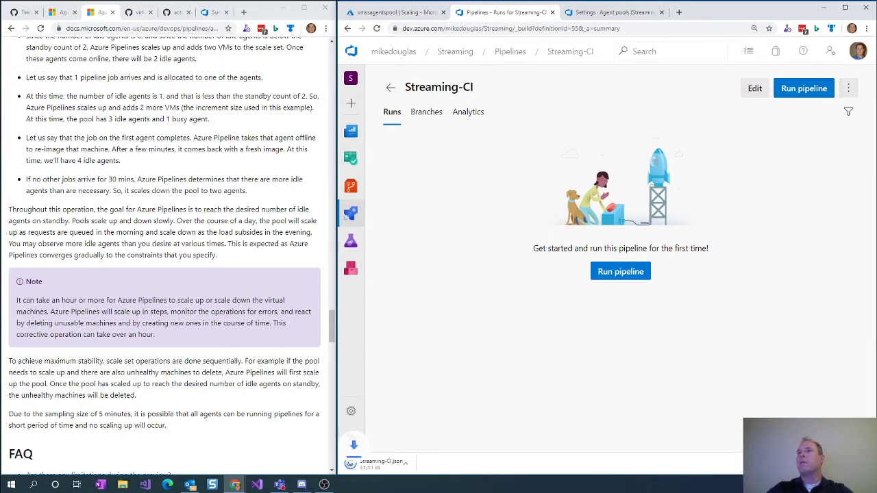
Step: Open the exported Streaming-CI.json in Visual Studio, look through its definition, and return to the browser
{"action": "left_click", "coordinate": [385, 466]}
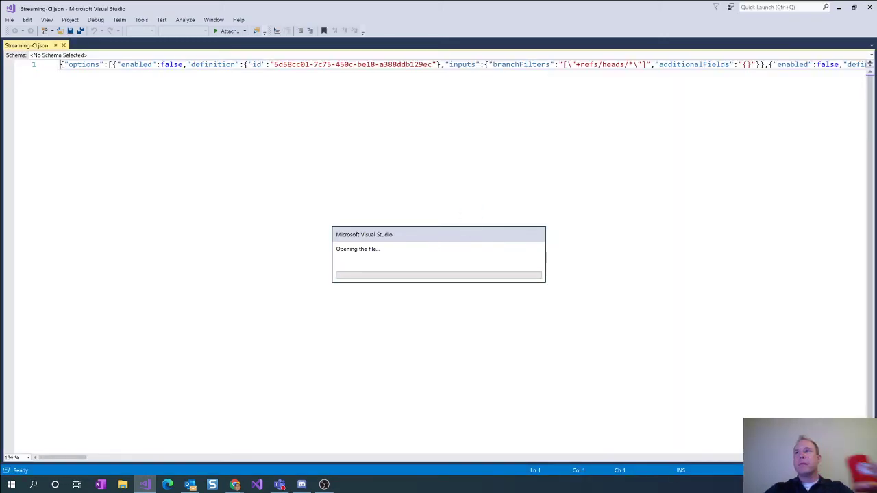
{"action": "left_click_drag", "start_coordinate": [83, 459], "coordinate": [195, 462]}
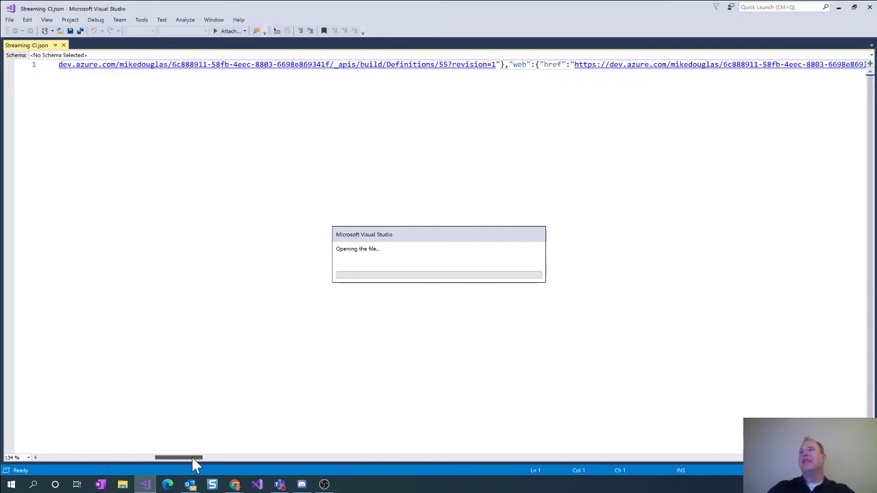
{"action": "left_click", "coordinate": [838, 7]}
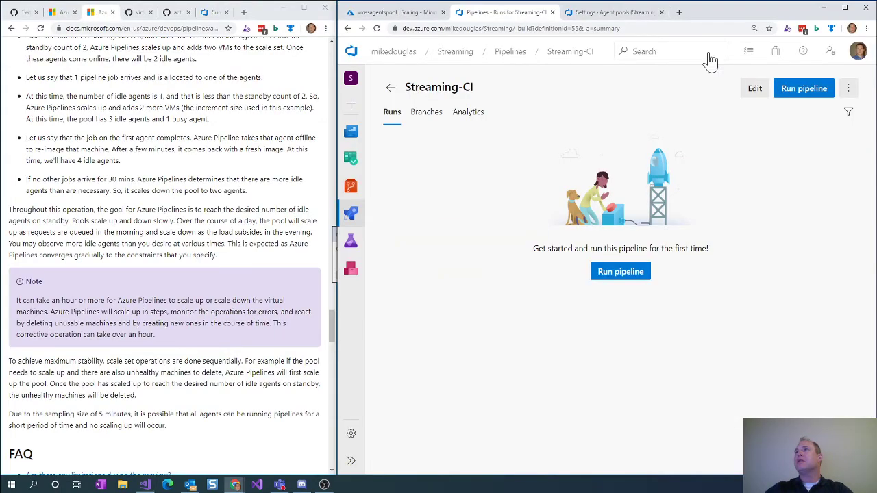
{"action": "scroll", "coordinate": [157, 288], "scroll_direction": "down", "scroll_amount": 1}
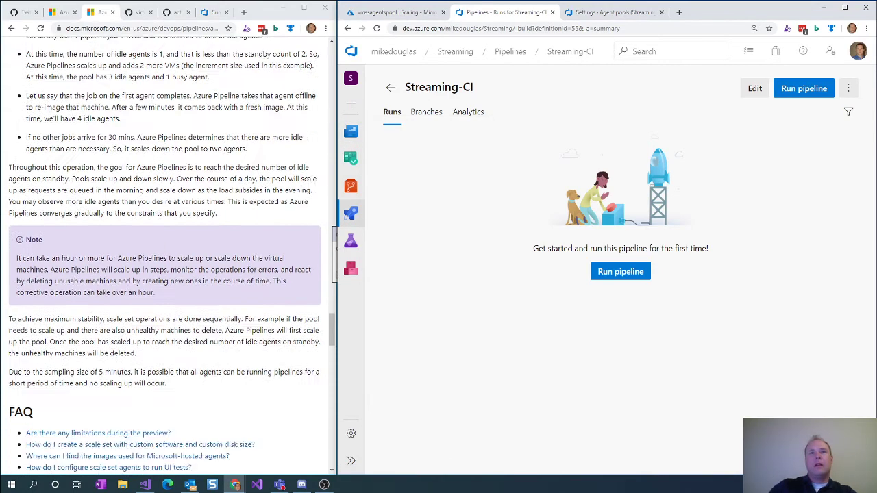
Step: Look through the scale set agents and Azure Pipelines agents articles for how a pipeline targets a scale set pool
{"action": "scroll", "coordinate": [217, 331], "scroll_direction": "down", "scroll_amount": 3}
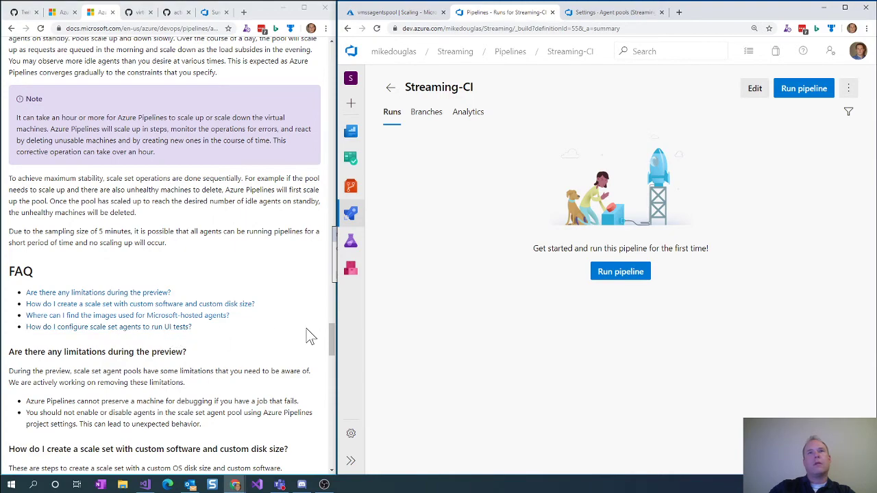
{"action": "left_click_drag", "start_coordinate": [331, 337], "coordinate": [324, 442]}
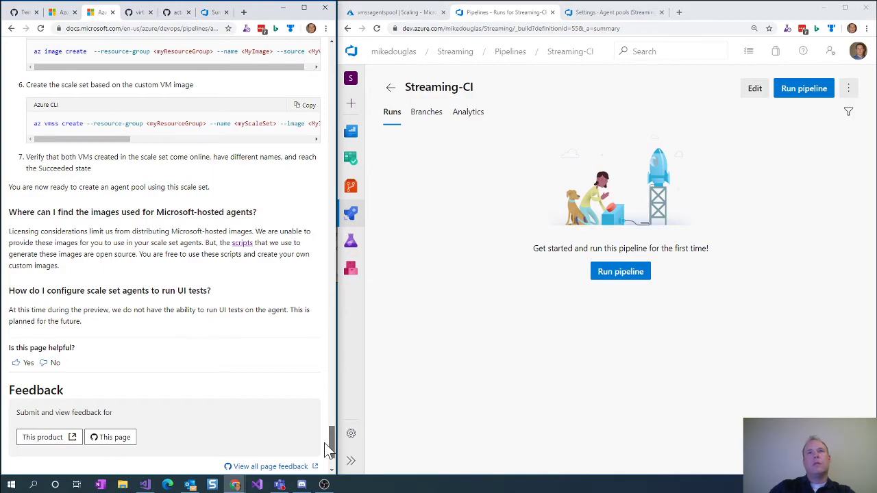
{"action": "left_click_drag", "start_coordinate": [327, 445], "coordinate": [383, 61]}
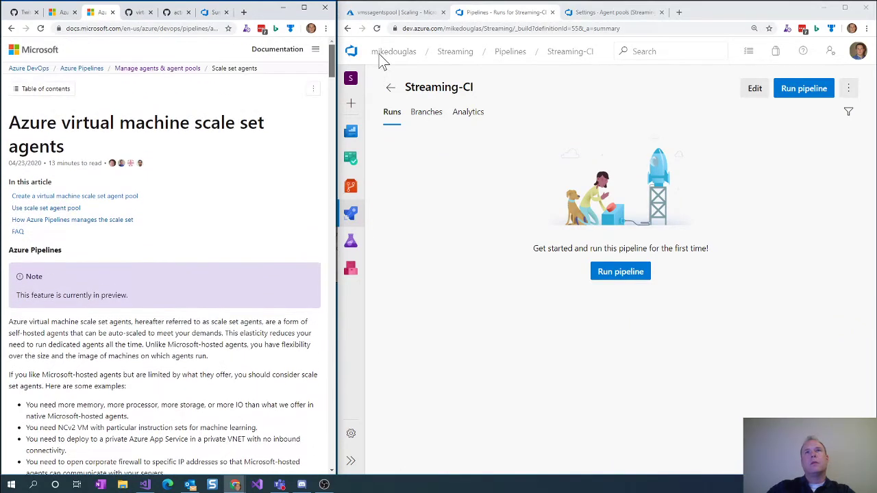
{"action": "left_click", "coordinate": [303, 7]}
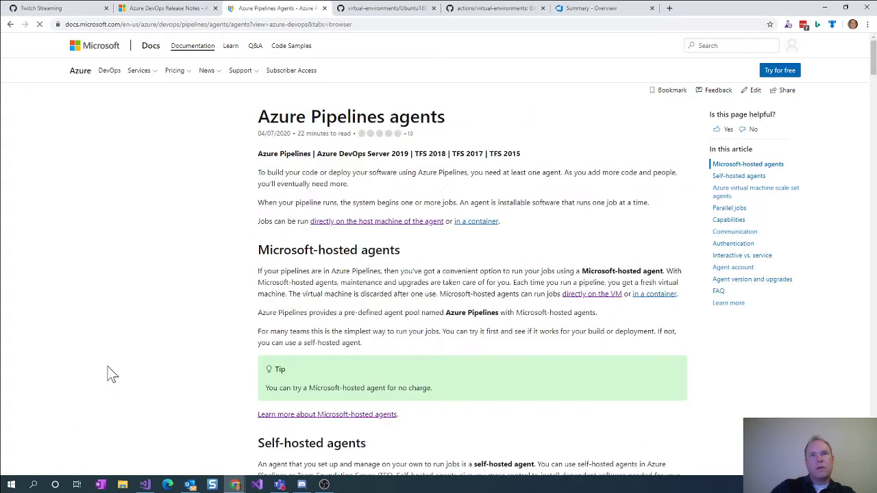
{"action": "scroll", "coordinate": [370, 383], "scroll_direction": "down", "scroll_amount": 9}
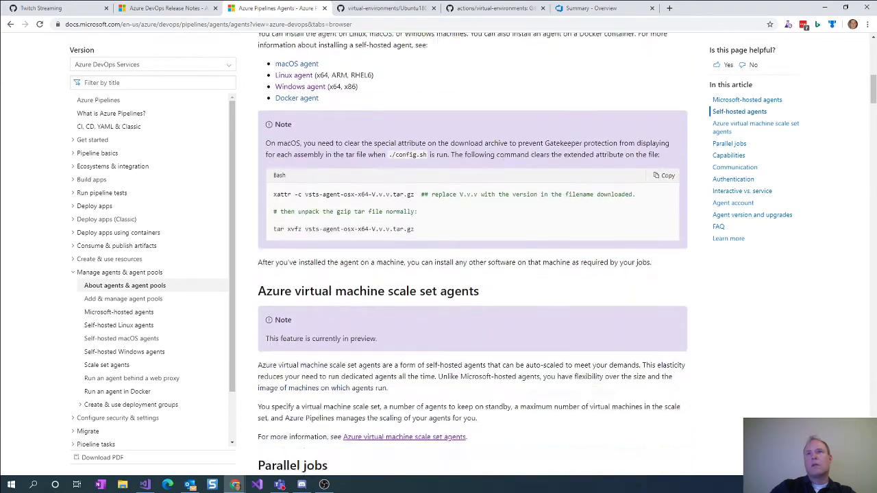
{"action": "scroll", "coordinate": [374, 385], "scroll_direction": "down", "scroll_amount": 15}
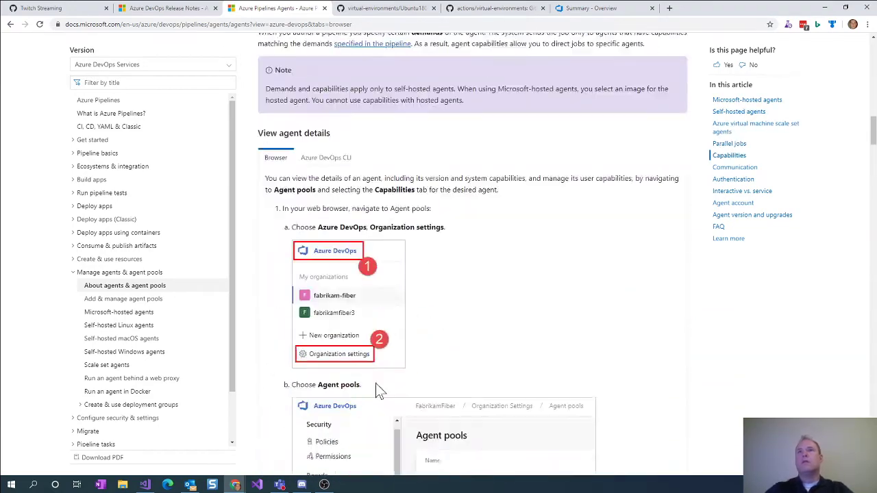
{"action": "scroll", "coordinate": [381, 391], "scroll_direction": "down", "scroll_amount": 2}
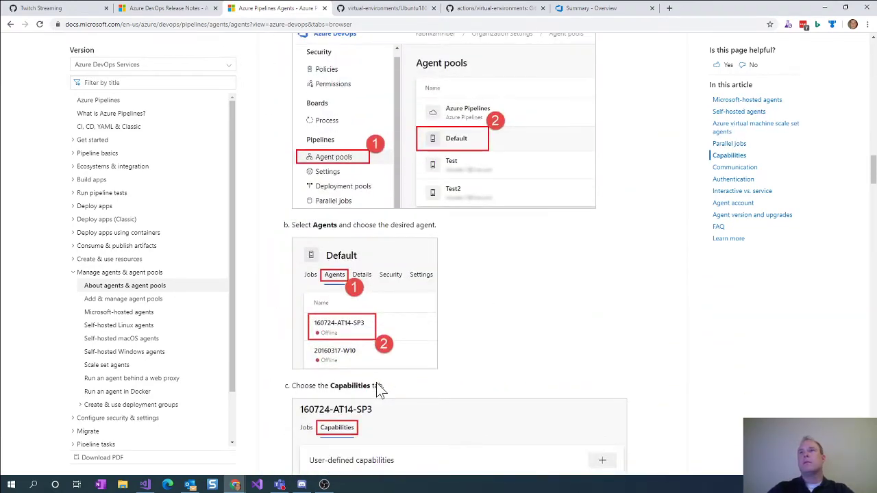
{"action": "scroll", "coordinate": [381, 390], "scroll_direction": "down", "scroll_amount": 9}
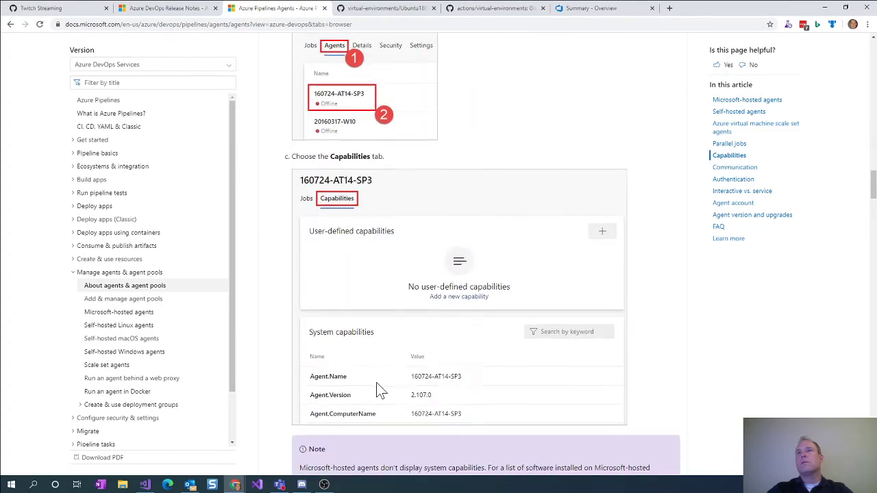
{"action": "scroll", "coordinate": [380, 391], "scroll_direction": "down", "scroll_amount": 5}
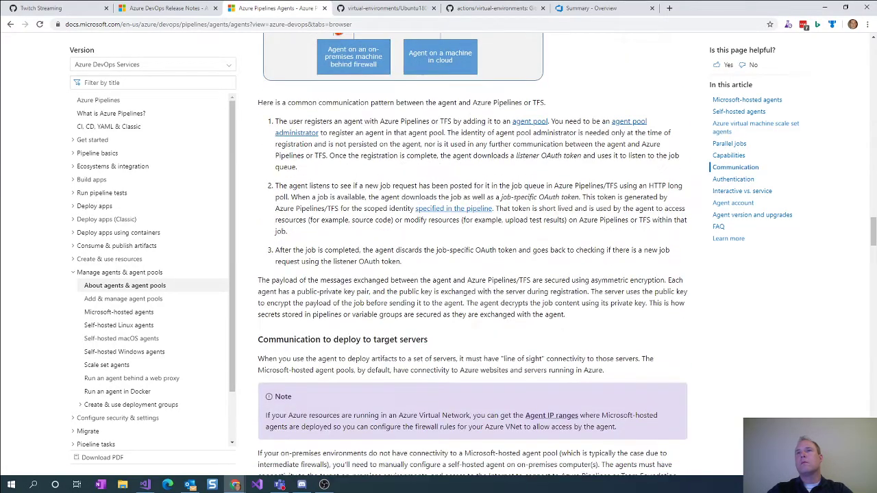
{"action": "scroll", "coordinate": [381, 390], "scroll_direction": "down", "scroll_amount": 3}
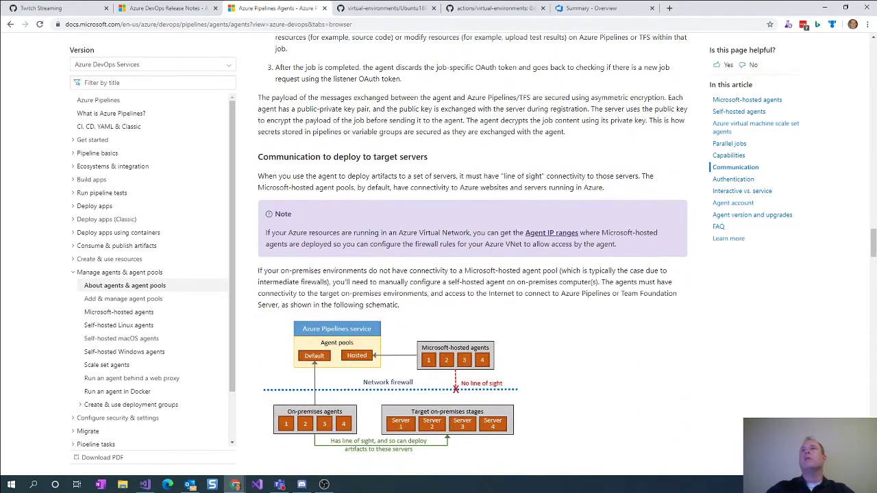
Step: Search the web in a new tab for "yaml schema azure devops" and find the Pool syntax in the YAML schema reference
{"action": "left_click", "coordinate": [669, 7]}
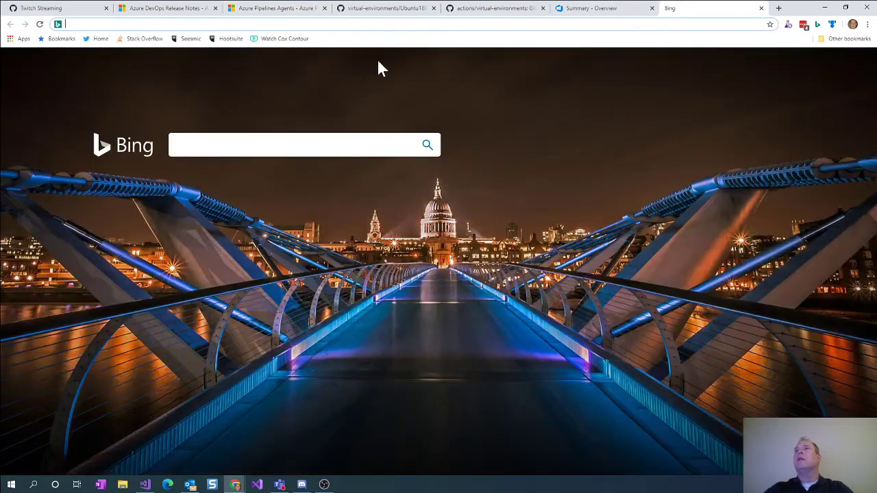
{"action": "left_click", "coordinate": [301, 145]}
{"action": "type", "text": "yam"}
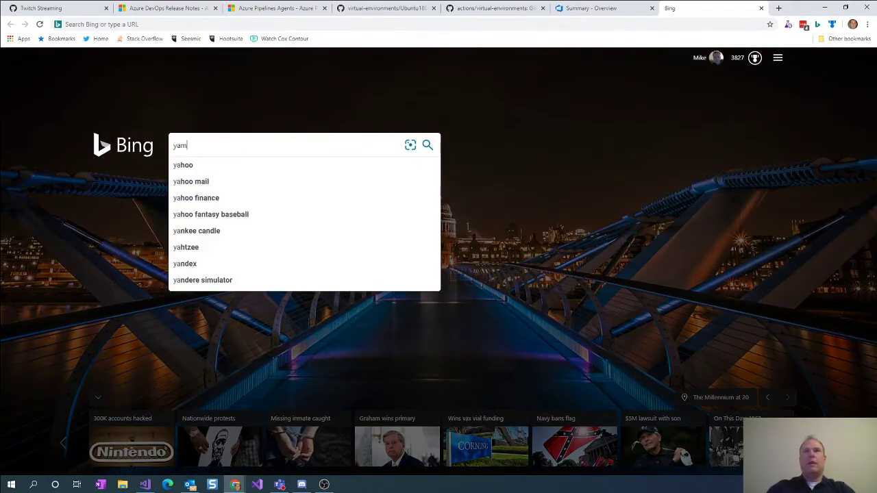
{"action": "type", "text": "l schema a"}
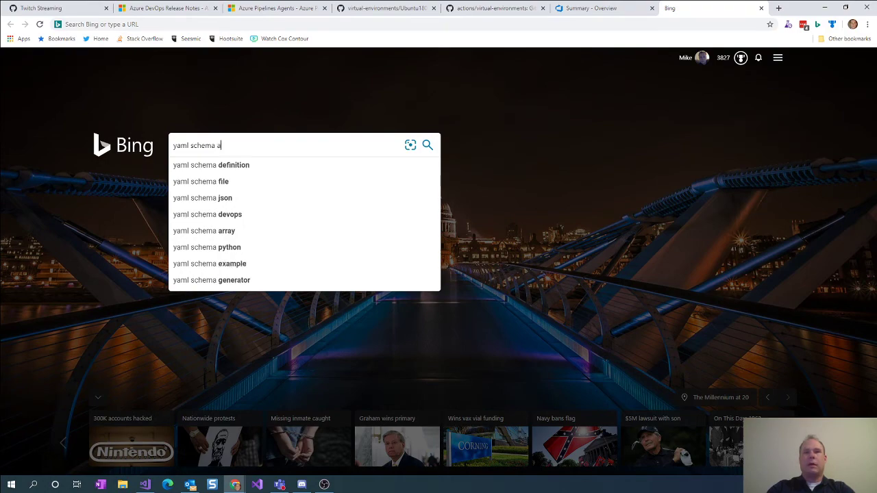
{"action": "type", "text": "zure devops"}
{"action": "key", "text": "Return"}
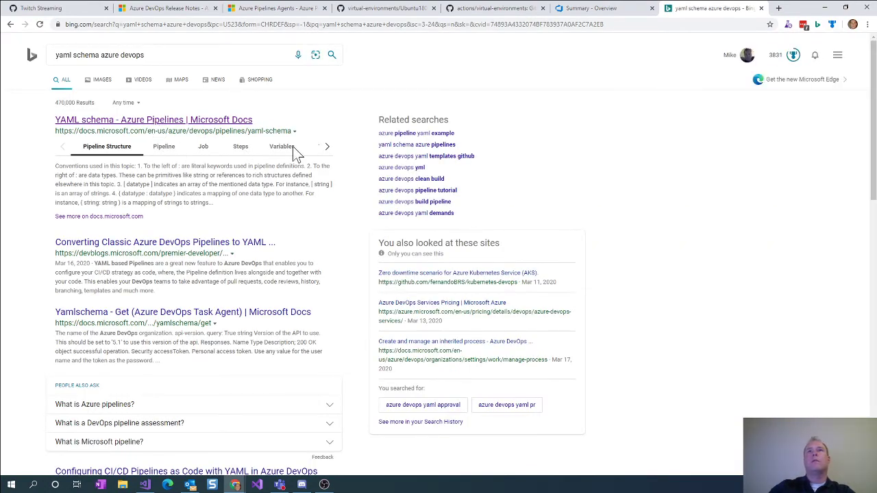
{"action": "left_click", "coordinate": [295, 152]}
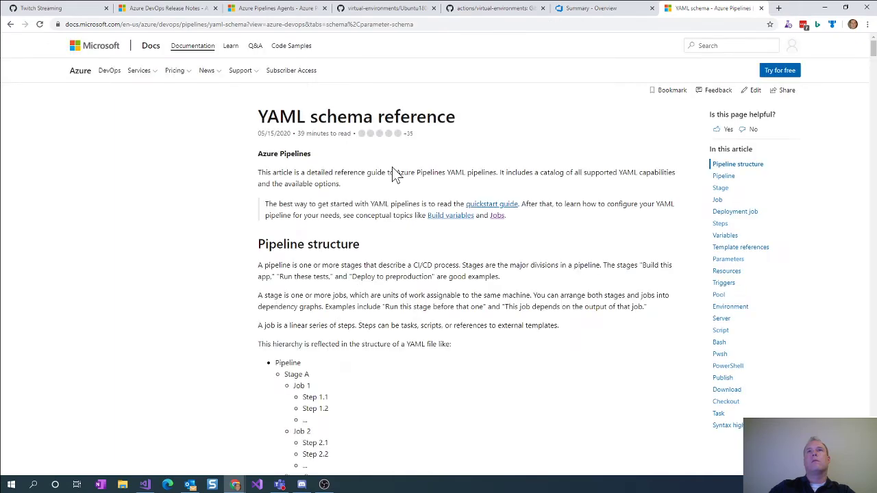
{"action": "left_click", "coordinate": [720, 295]}
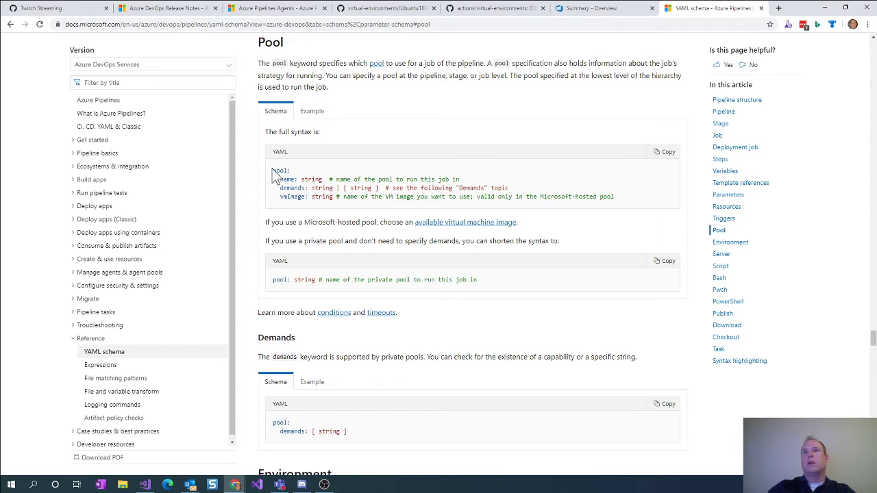
{"action": "left_click_drag", "start_coordinate": [273, 170], "coordinate": [323, 179]}
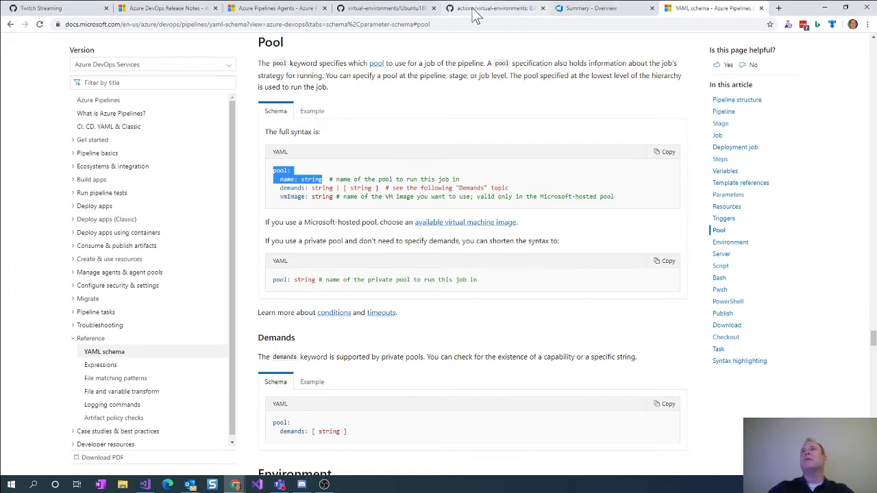
Step: Switch back to the Azure DevOps browser window, maximize it, and open the ng6users-pr pipeline's YAML for editing
{"action": "left_click", "coordinate": [361, 17]}
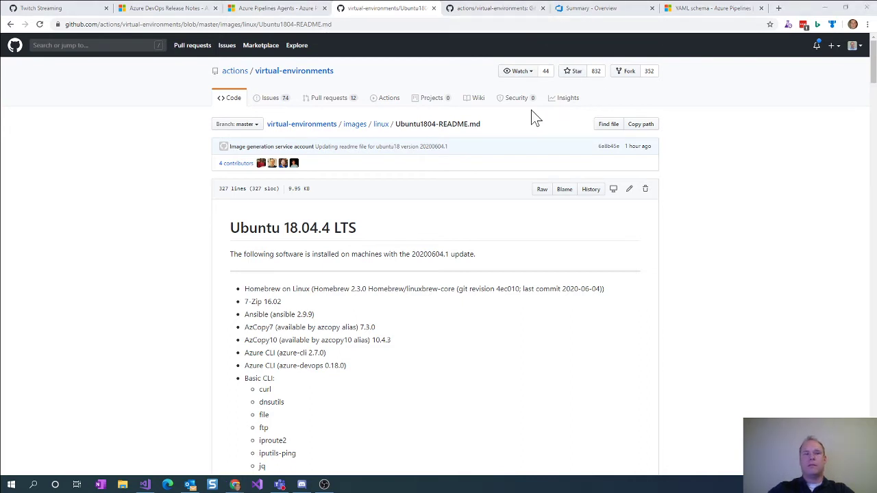
{"action": "key", "text": "alt+Tab"}
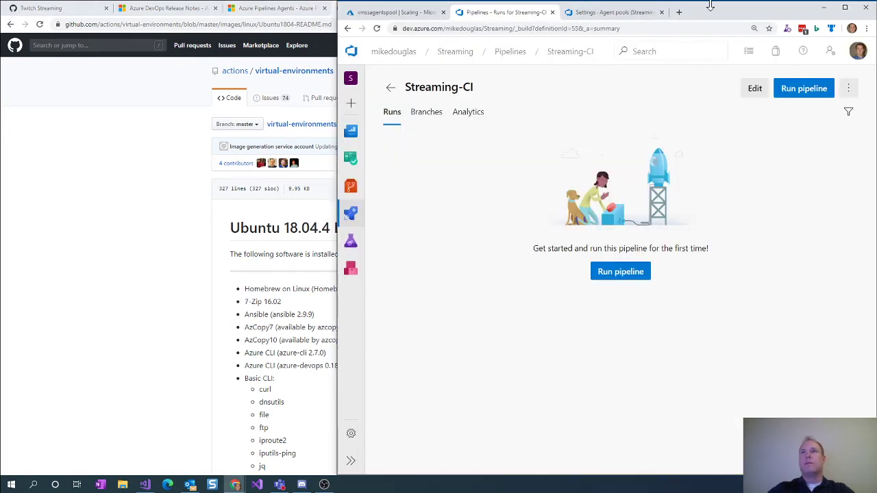
{"action": "left_click_drag", "start_coordinate": [753, 8], "coordinate": [553, 28]}
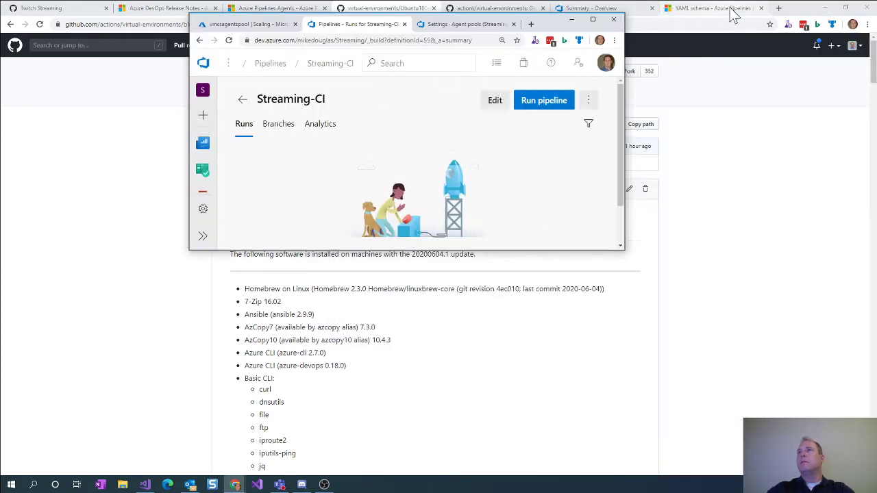
{"action": "left_click", "coordinate": [592, 20]}
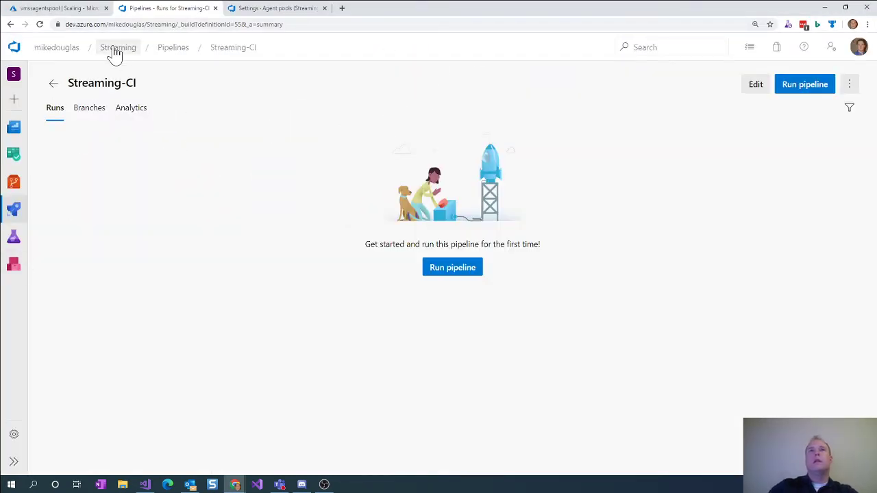
{"action": "left_click", "coordinate": [54, 85]}
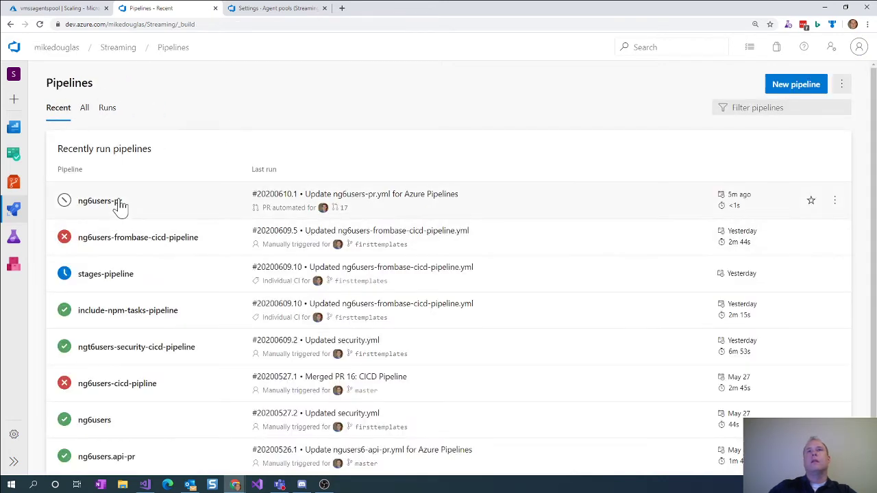
{"action": "left_click", "coordinate": [116, 202]}
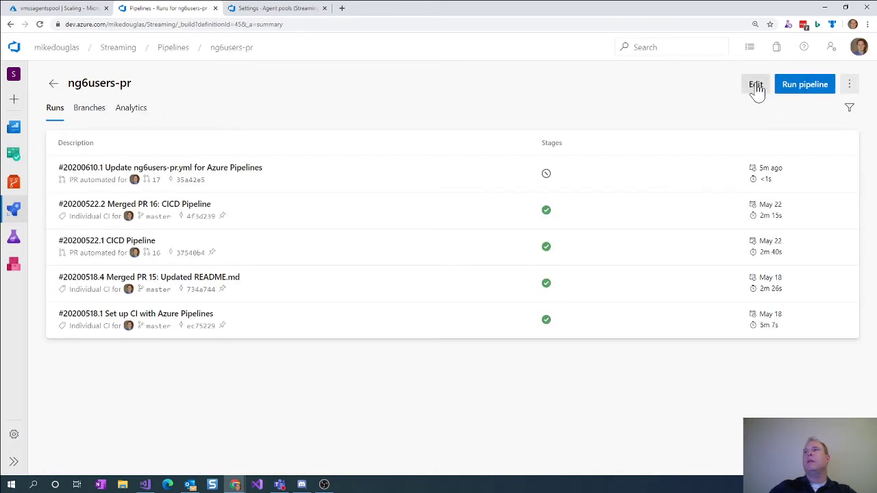
{"action": "left_click", "coordinate": [756, 86]}
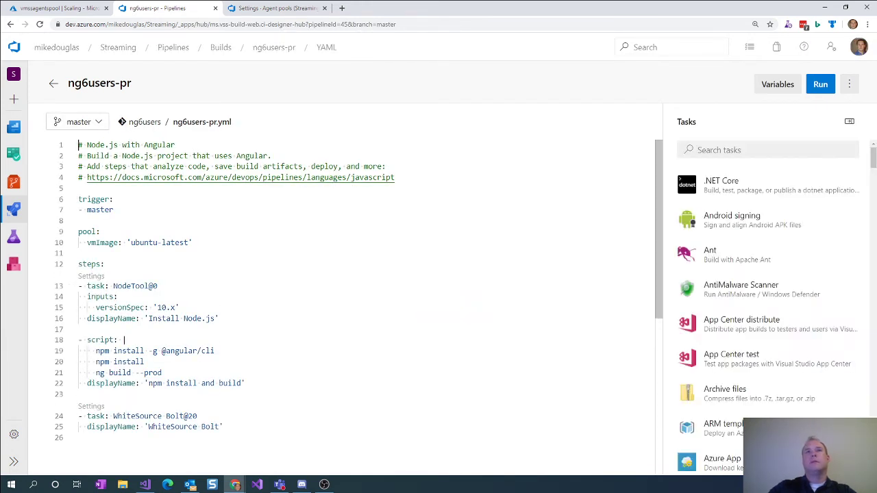
{"action": "left_click_drag", "start_coordinate": [87, 242], "coordinate": [193, 242]}
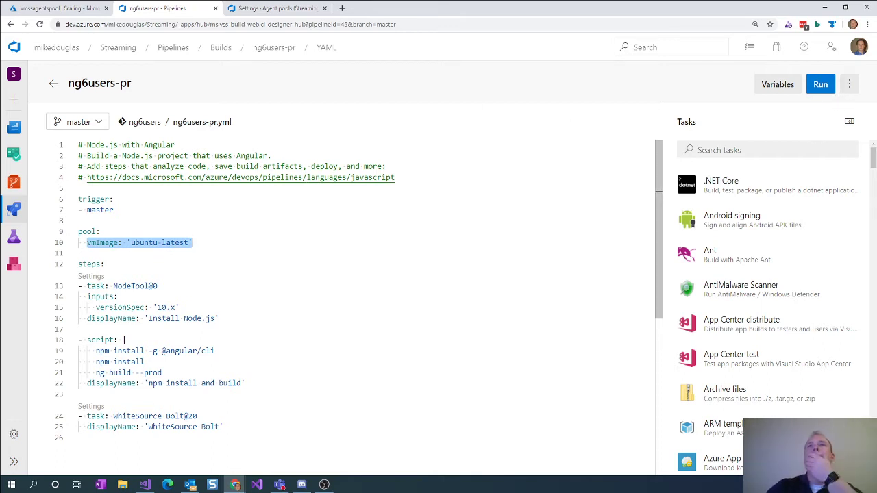
Step: Switch the ng6users-pr.yml editor to the vmss branch and replace the pool's vmImage key with name
{"action": "left_click", "coordinate": [98, 124]}
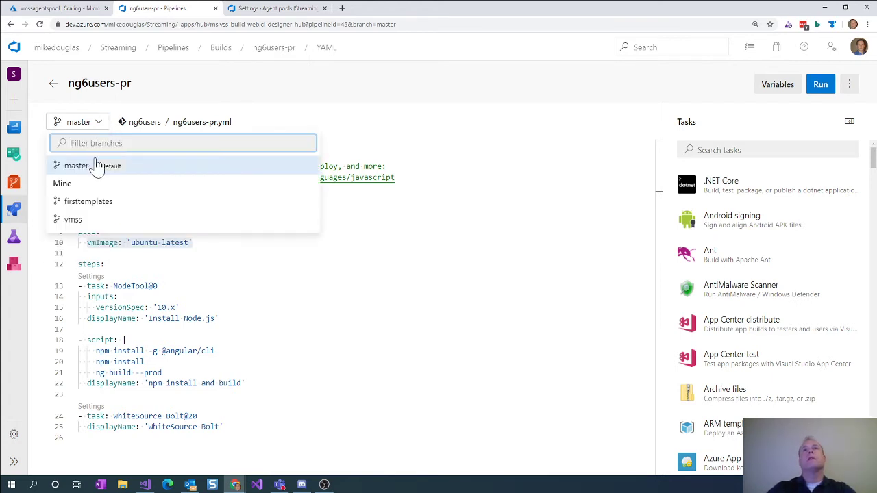
{"action": "left_click", "coordinate": [75, 219]}
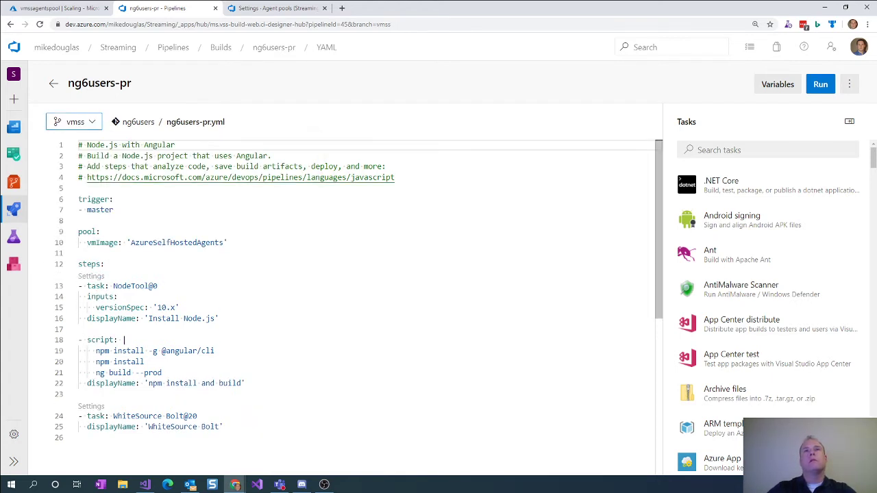
{"action": "left_click_drag", "start_coordinate": [87, 243], "coordinate": [228, 242]}
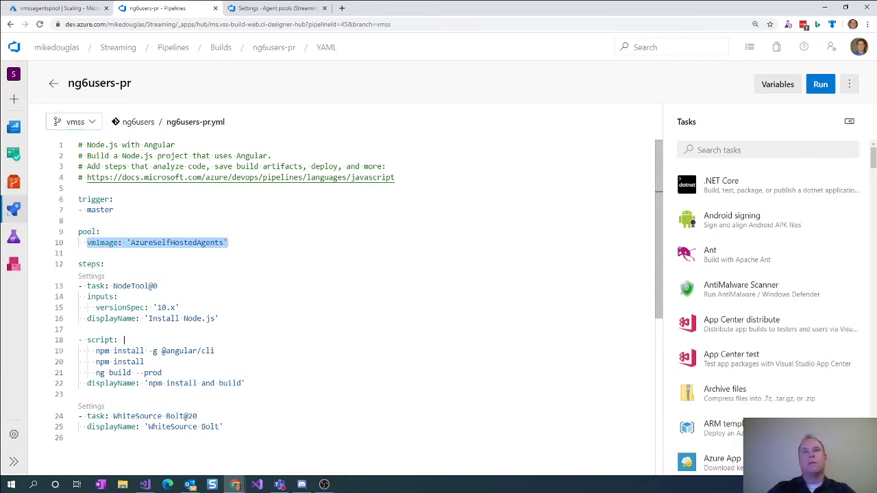
{"action": "left_click", "coordinate": [100, 242]}
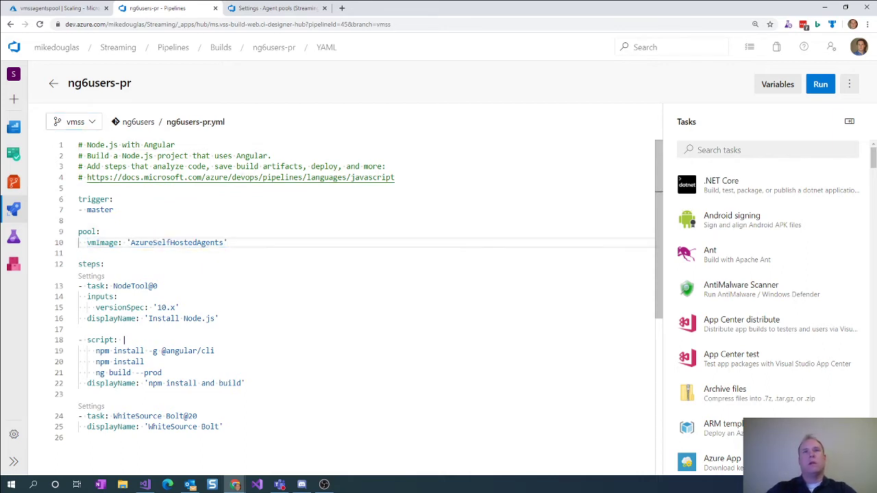
{"action": "left_click_drag", "start_coordinate": [100, 243], "coordinate": [118, 243]}
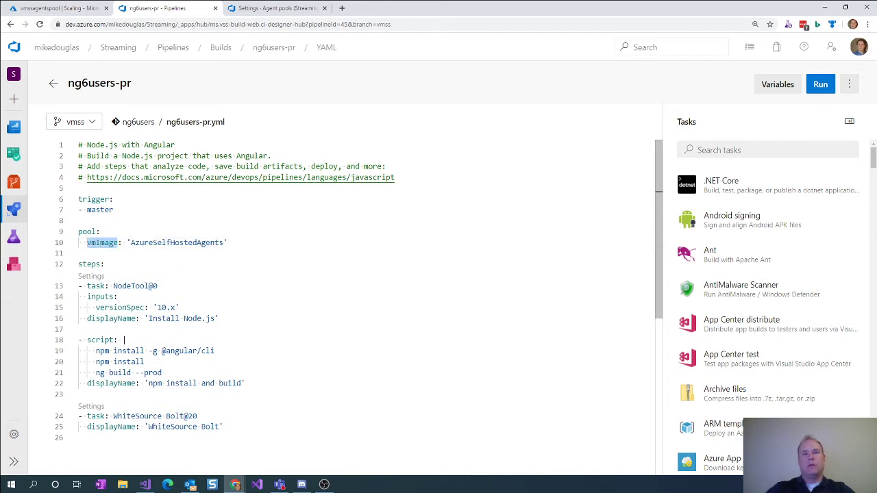
{"action": "type", "text": "name"}
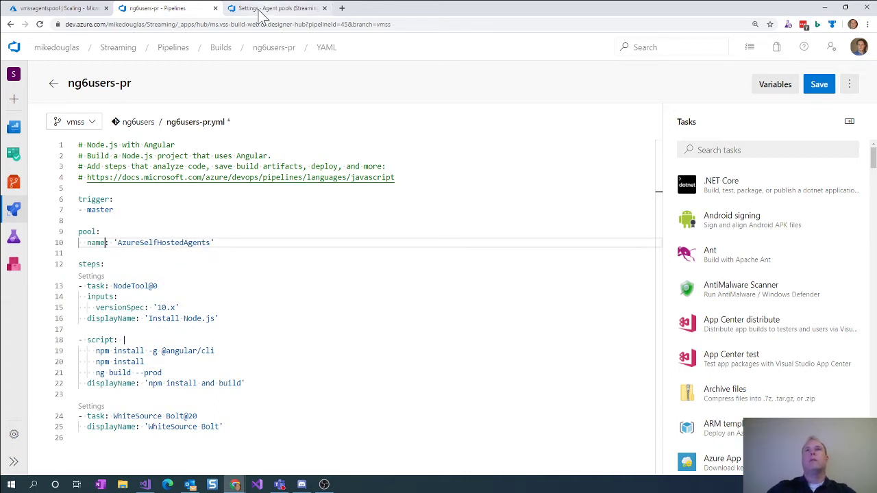
Step: Check the name and vmImage properties in the Pool section of the YAML schema reference
{"action": "key", "text": "alt+Tab"}
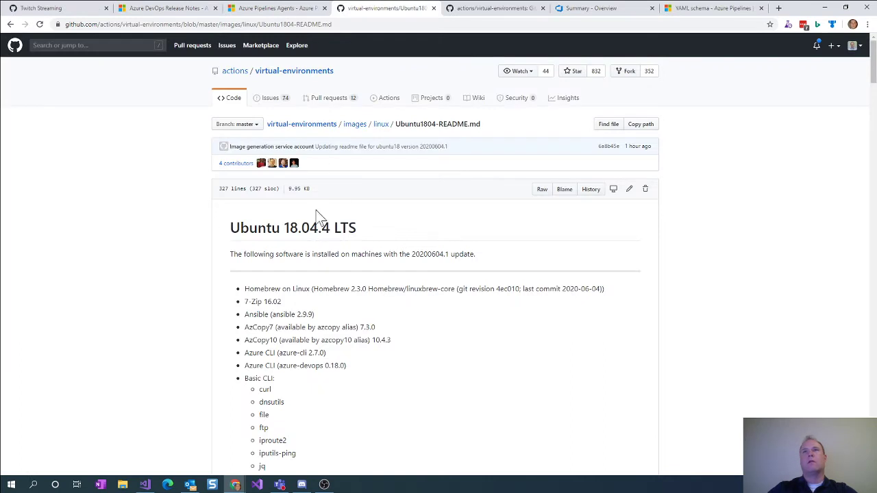
{"action": "left_click", "coordinate": [705, 13]}
{"action": "left_click", "coordinate": [295, 197]}
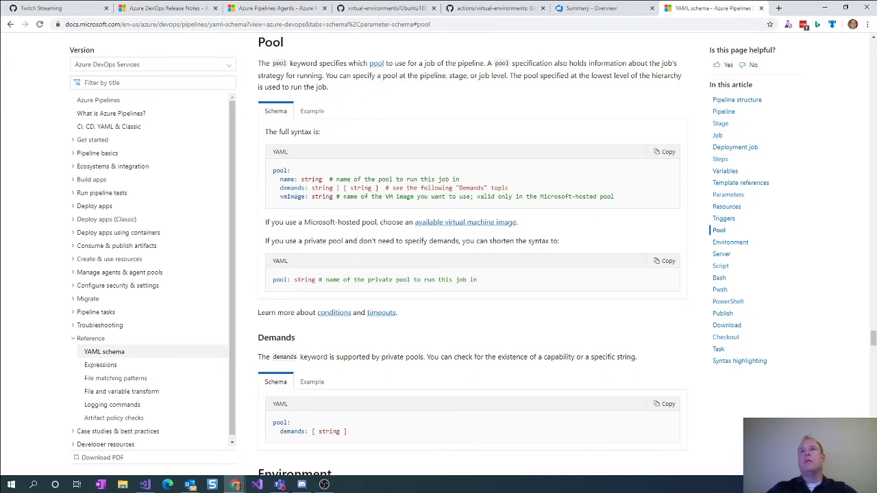
{"action": "left_click_drag", "start_coordinate": [615, 197], "coordinate": [489, 203]}
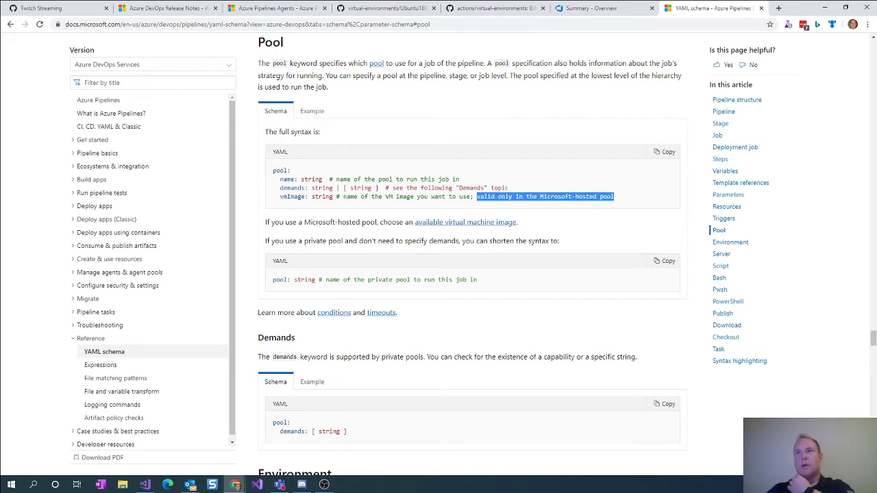
{"action": "left_click_drag", "start_coordinate": [281, 179], "coordinate": [313, 179]}
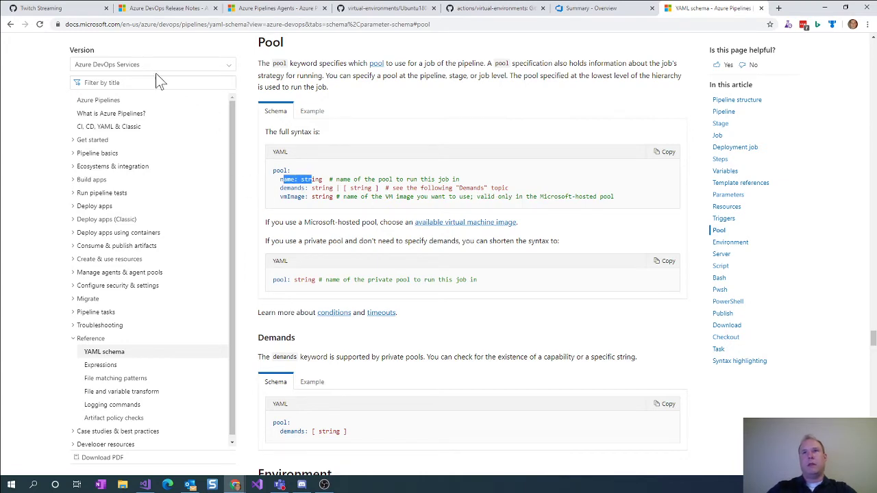
Step: Return to the ng6users-pr.yml editor and commit the pool name change directly to the vmss branch
{"action": "key", "text": "alt+Tab"}
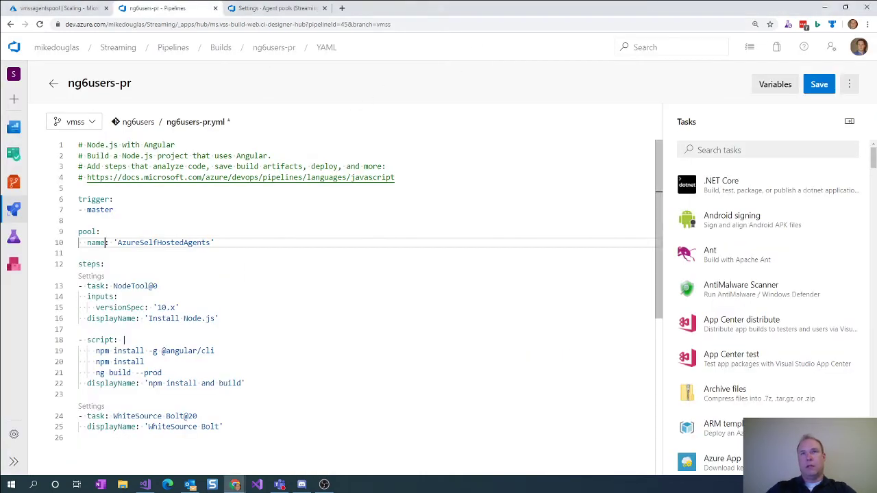
{"action": "left_click", "coordinate": [116, 210]}
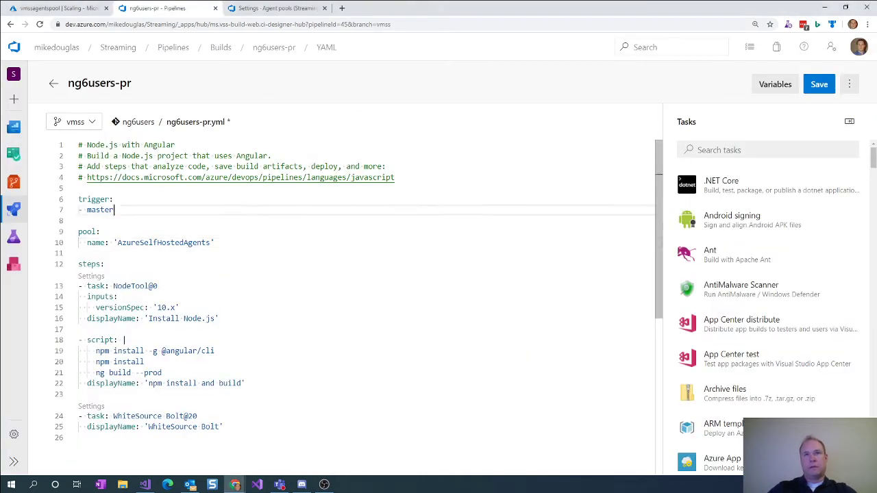
{"action": "left_click", "coordinate": [819, 85]}
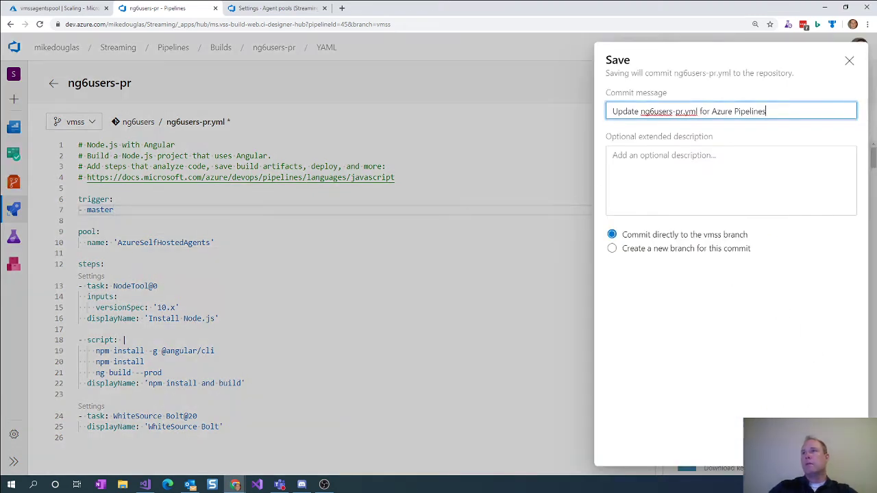
{"action": "left_click", "coordinate": [815, 455]}
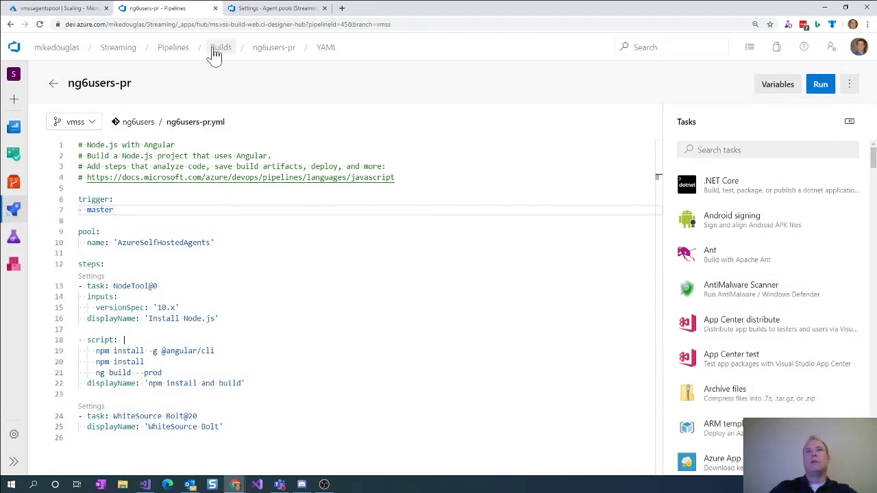
Step: Open the job log of the newest ng6users-pr run, #20200610.2, from the project's pipelines
{"action": "left_click", "coordinate": [171, 50]}
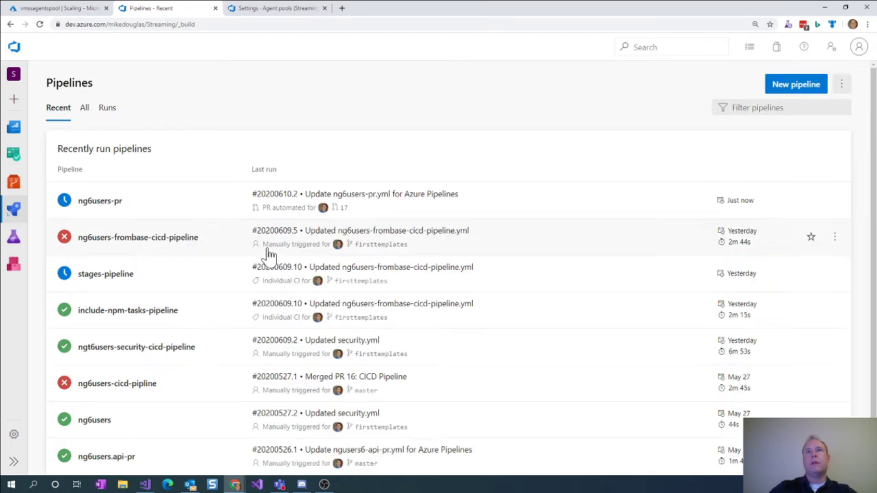
{"action": "left_click", "coordinate": [106, 201]}
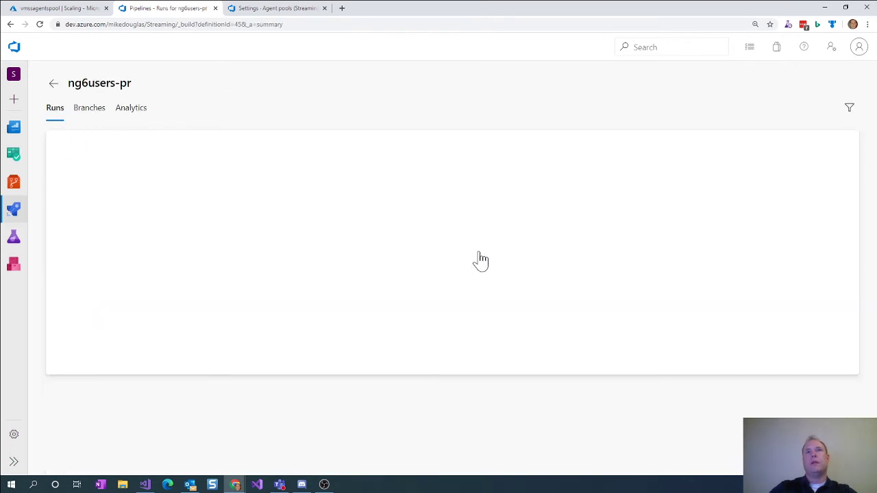
{"action": "left_click", "coordinate": [207, 175]}
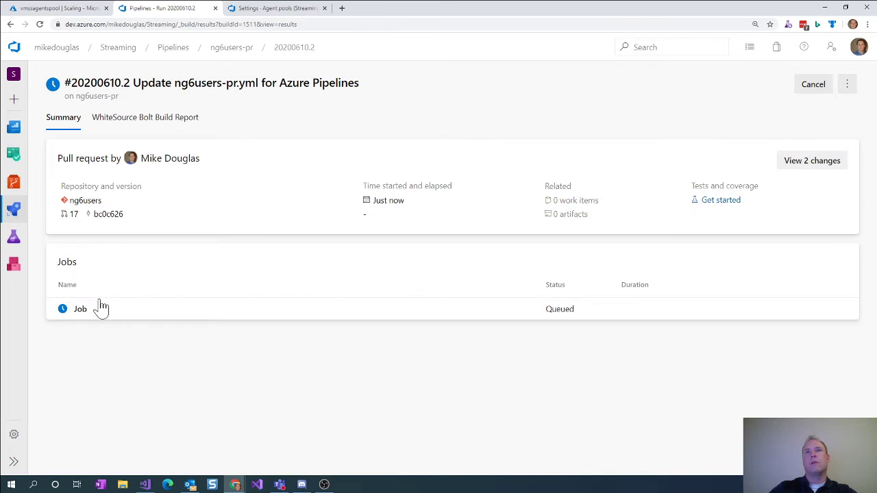
{"action": "left_click", "coordinate": [80, 311]}
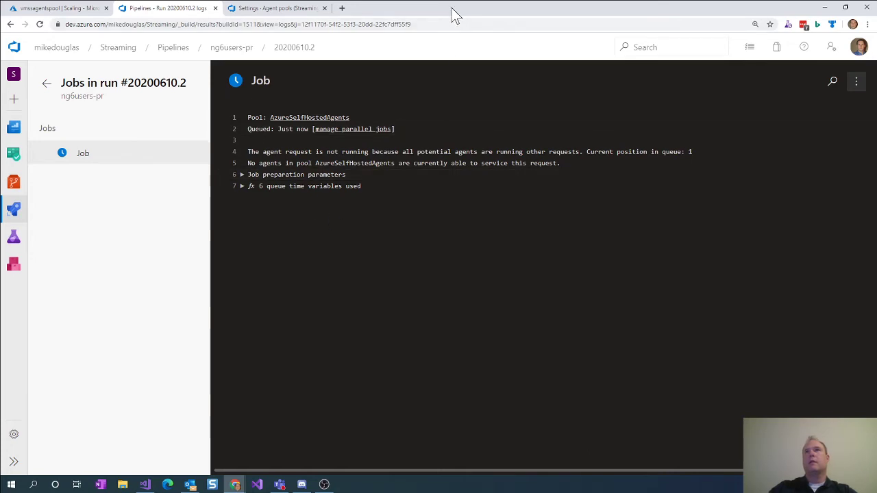
Step: Place the job log window and the documentation window side by side, and open the Streaming project's settings in the documentation window
{"action": "left_click_drag", "start_coordinate": [452, 14], "coordinate": [876, 27]}
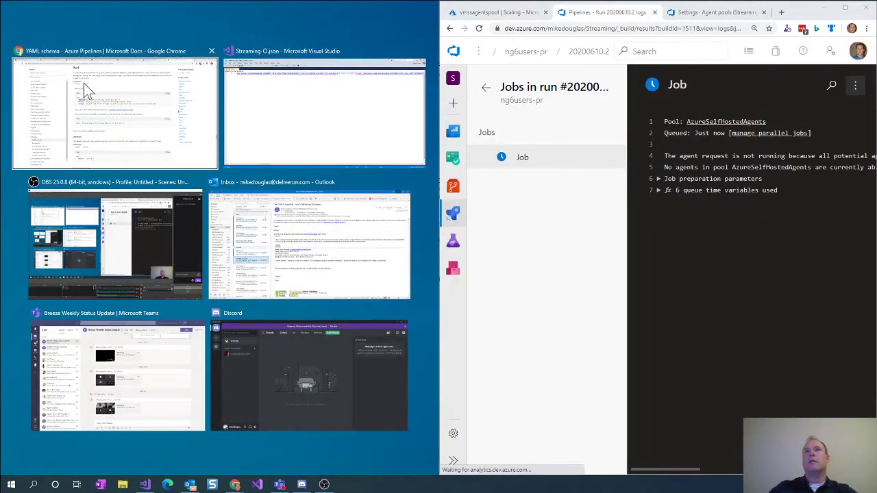
{"action": "left_click", "coordinate": [86, 91]}
{"action": "scroll", "coordinate": [288, 274], "scroll_direction": "down", "scroll_amount": 10}
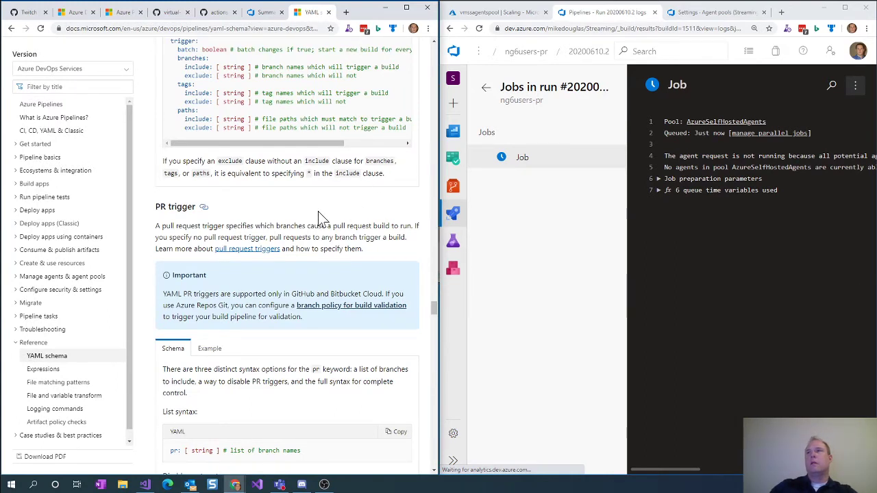
{"action": "left_click", "coordinate": [263, 12]}
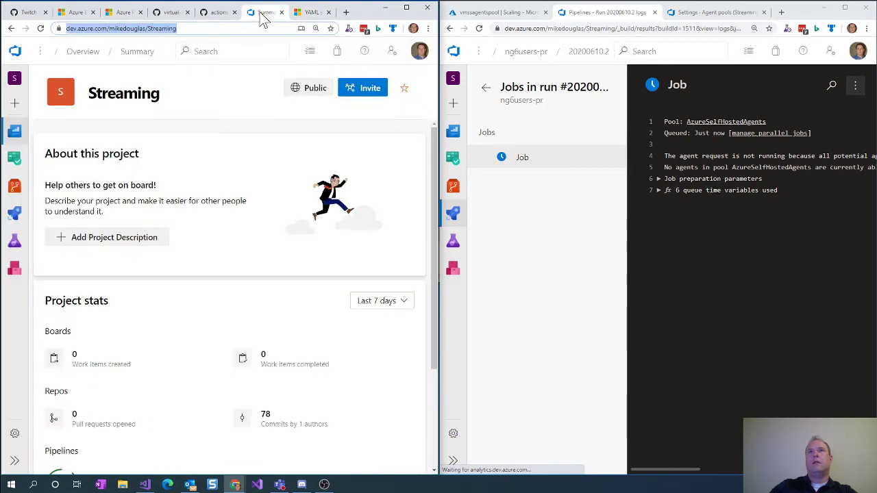
{"action": "left_click", "coordinate": [15, 434]}
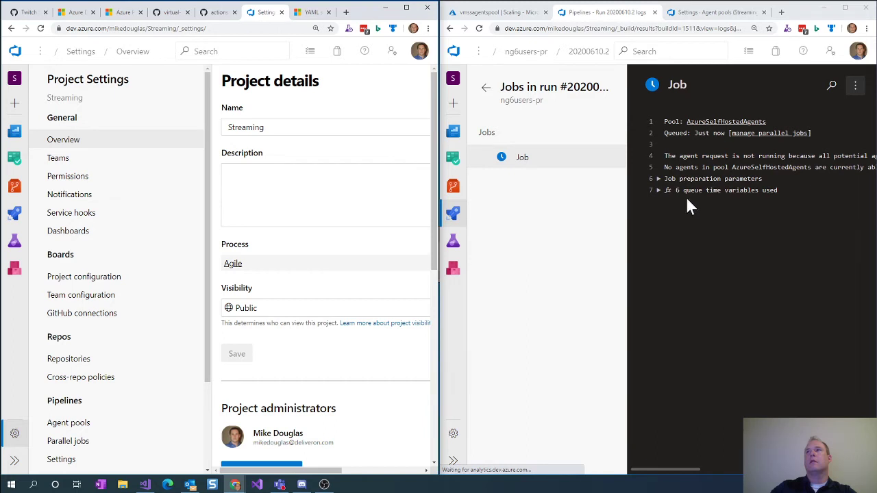
Step: Check the instances of the vmssagentspool scale set in the Azure portal, reloading the page and comparing with the pipeline's job log
{"action": "mouse_move", "coordinate": [653, 470]}
{"action": "left_mouse_down"}
{"action": "mouse_move", "coordinate": [733, 470]}
{"action": "mouse_move", "coordinate": [644, 468]}
{"action": "left_mouse_up"}
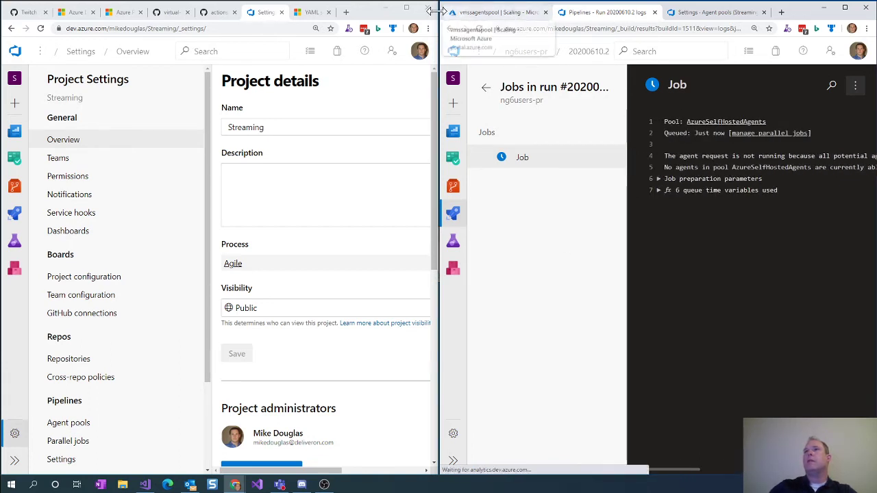
{"action": "left_click", "coordinate": [482, 12]}
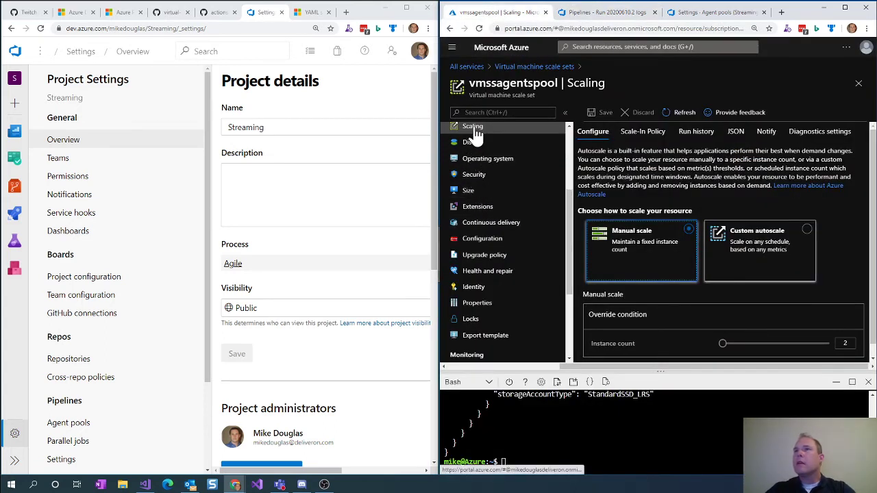
{"action": "scroll", "coordinate": [479, 141], "scroll_direction": "up", "scroll_amount": 3}
{"action": "left_click", "coordinate": [475, 233]}
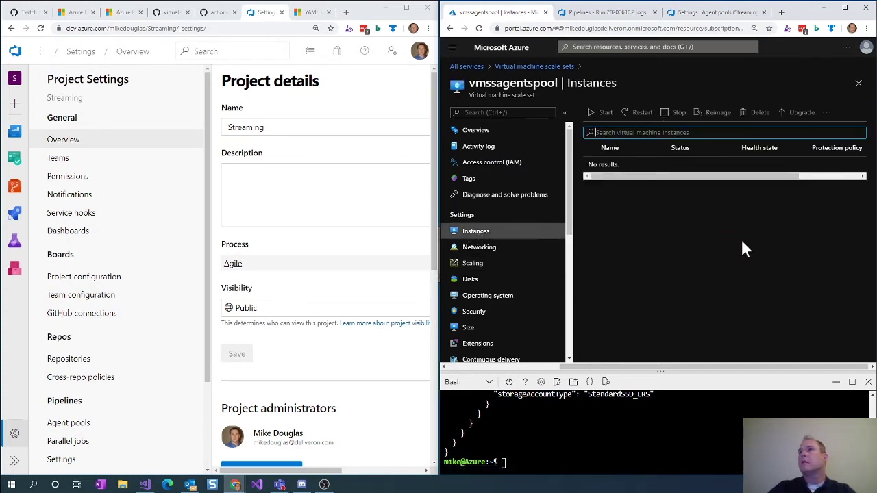
{"action": "left_click", "coordinate": [479, 28]}
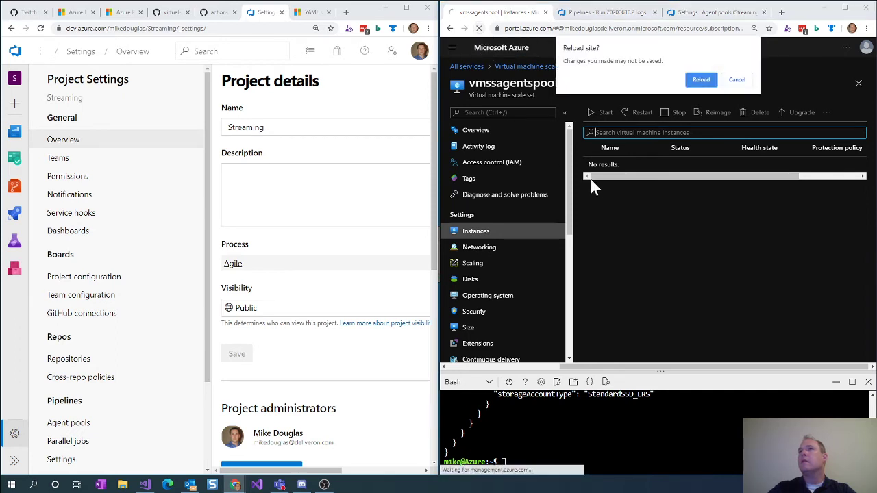
{"action": "left_click", "coordinate": [699, 81]}
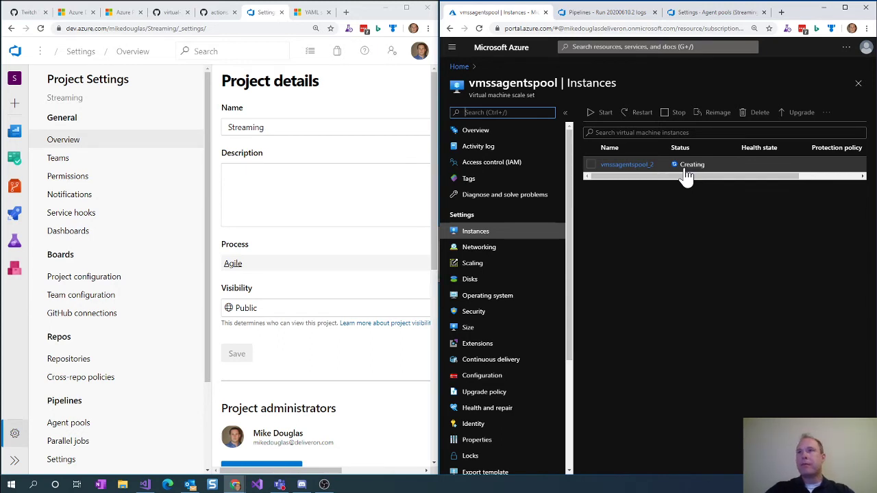
{"action": "left_click", "coordinate": [603, 13]}
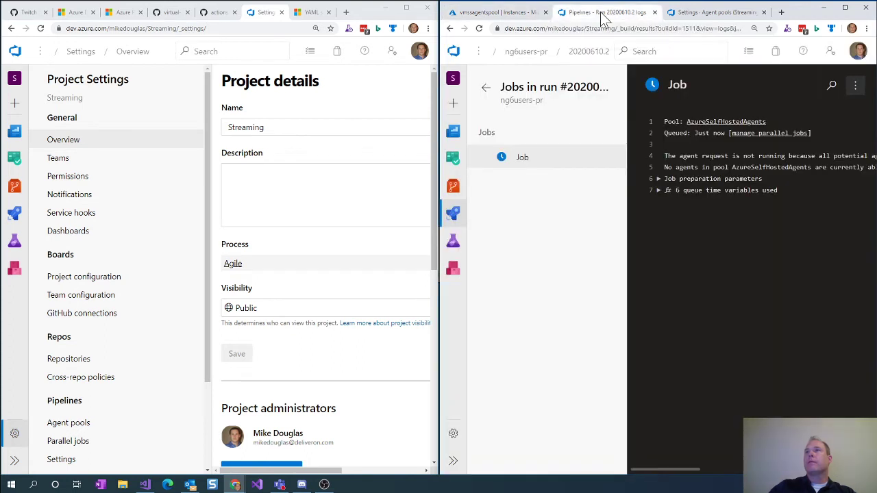
{"action": "left_click", "coordinate": [510, 14]}
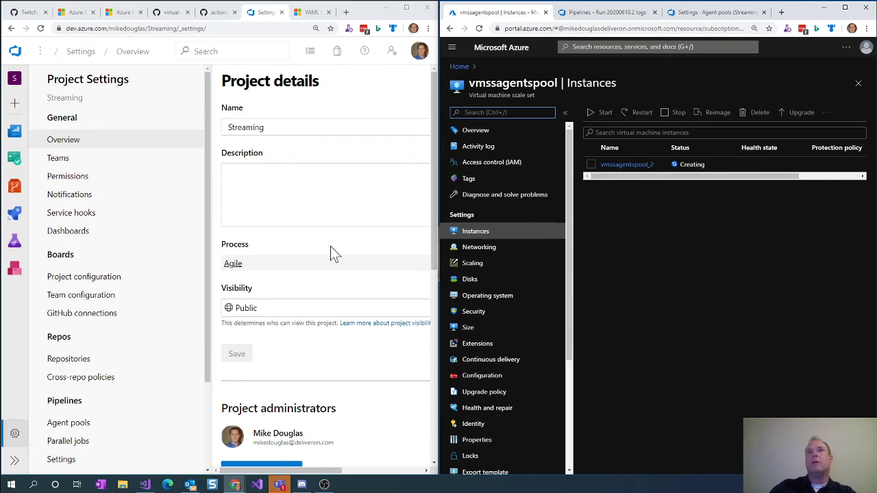
Step: Open the agent pools in the Streaming project settings and maximize that browser window
{"action": "scroll", "coordinate": [329, 250], "scroll_direction": "down", "scroll_amount": 2}
{"action": "scroll", "coordinate": [329, 254], "scroll_direction": "down", "scroll_amount": 3}
{"action": "scroll", "coordinate": [322, 233], "scroll_direction": "up", "scroll_amount": 5}
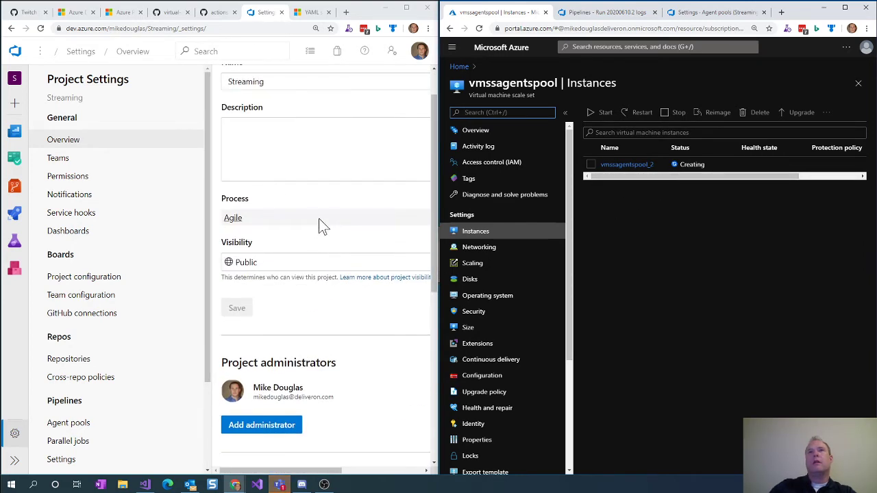
{"action": "left_click", "coordinate": [62, 431]}
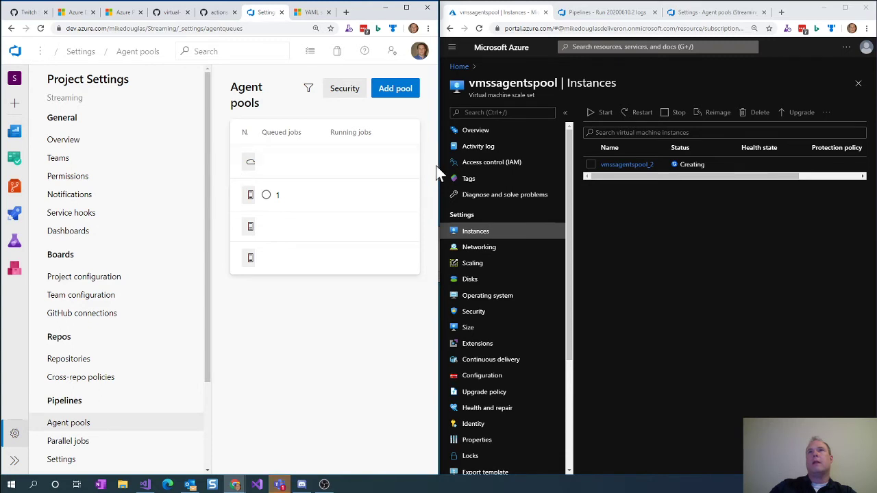
{"action": "left_click_drag", "start_coordinate": [438, 169], "coordinate": [438, 169]}
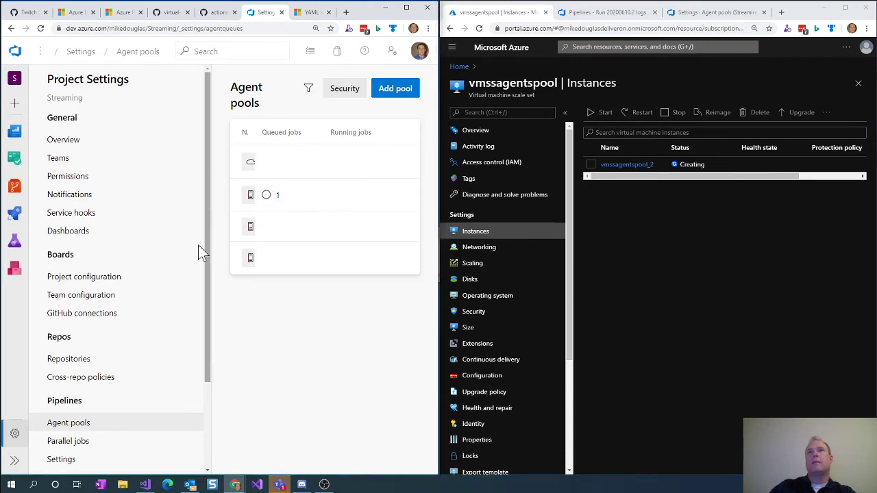
{"action": "left_click", "coordinate": [12, 462]}
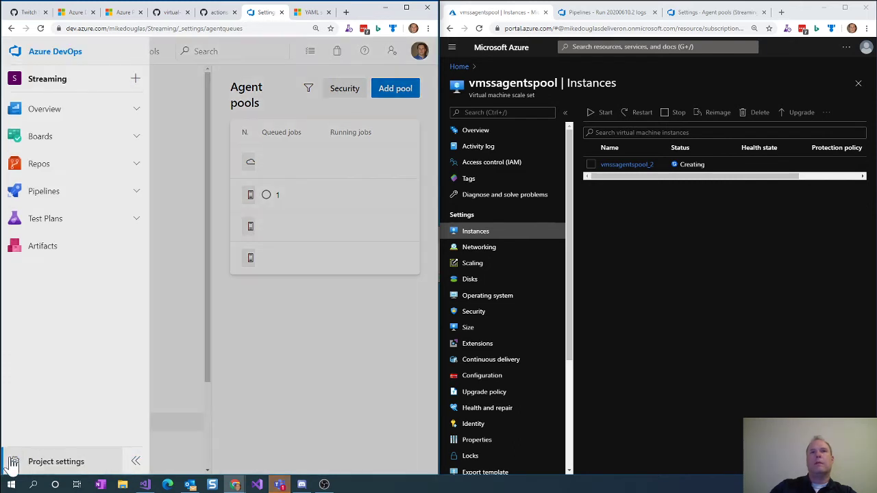
{"action": "left_click", "coordinate": [126, 462]}
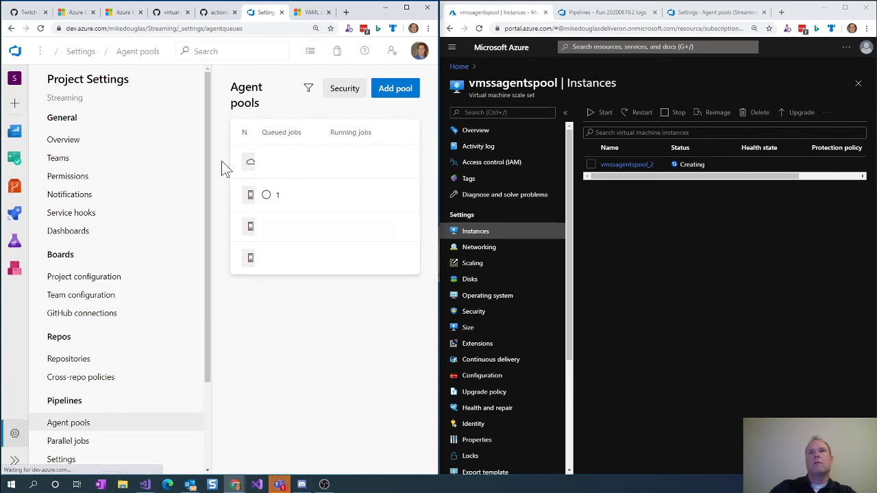
{"action": "left_click", "coordinate": [406, 8]}
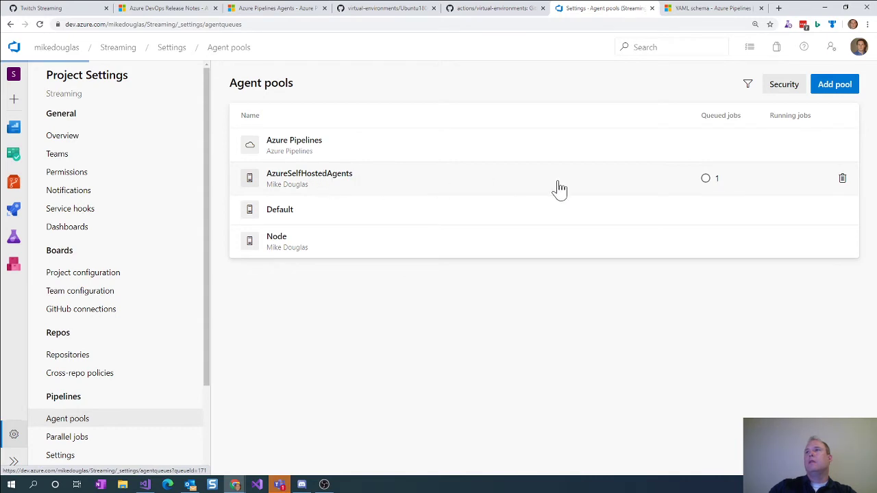
Step: Examine the jobs and agents of the AzureSelfHostedAgents pool, reload the agents view, and recheck the ng6users-pr job log
{"action": "left_click", "coordinate": [558, 190]}
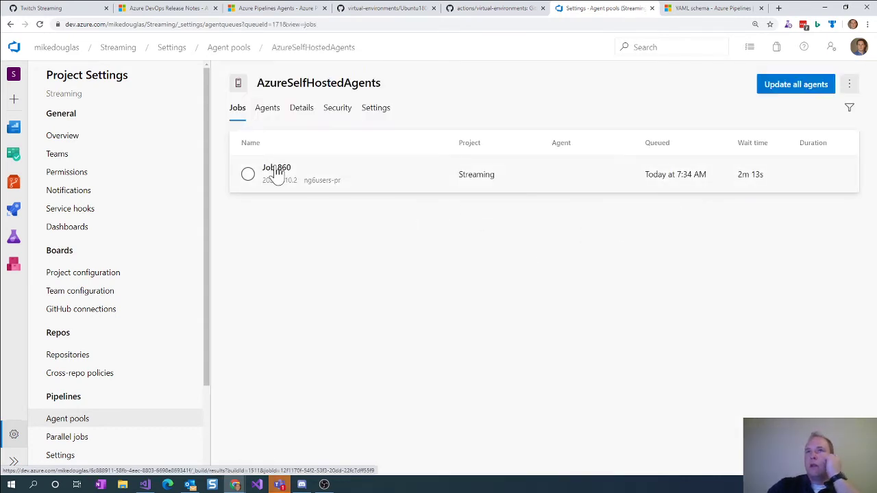
{"action": "left_click", "coordinate": [270, 110]}
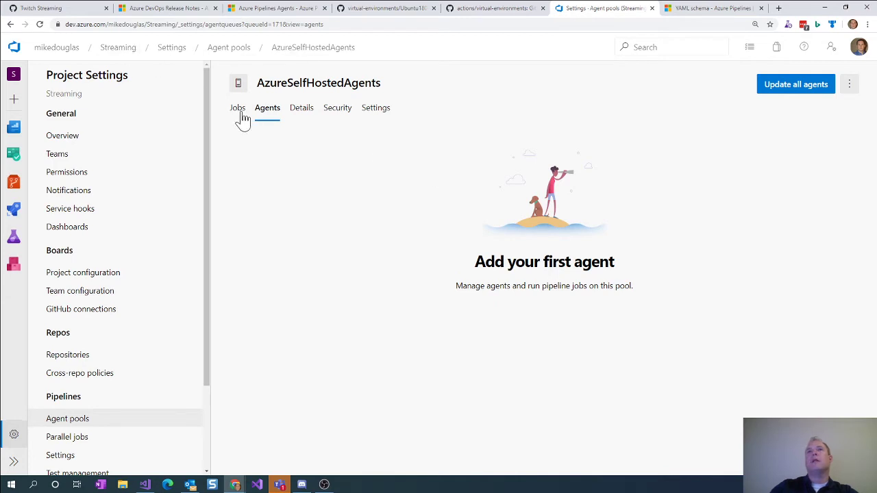
{"action": "left_click", "coordinate": [39, 24]}
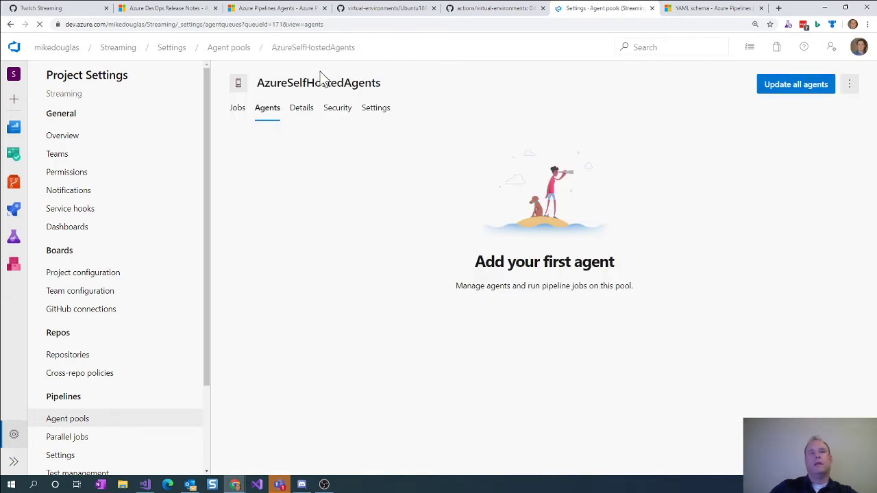
{"action": "key", "text": "alt+Tab"}
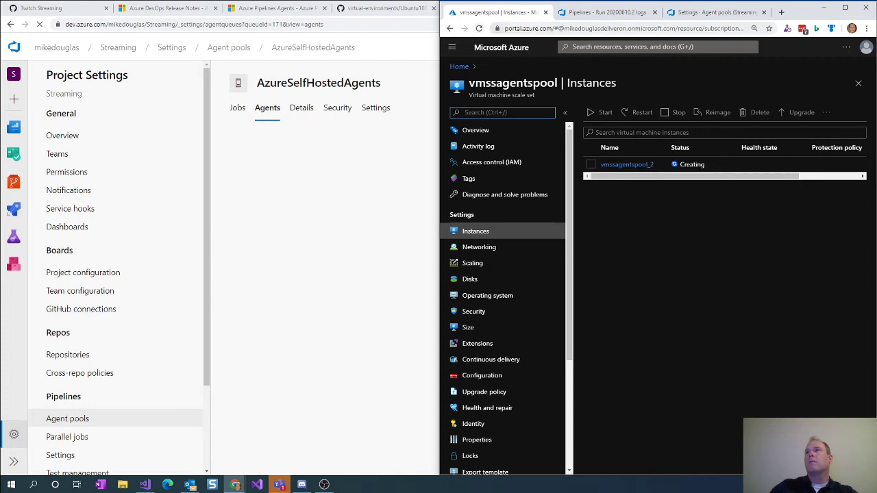
{"action": "left_click", "coordinate": [632, 13]}
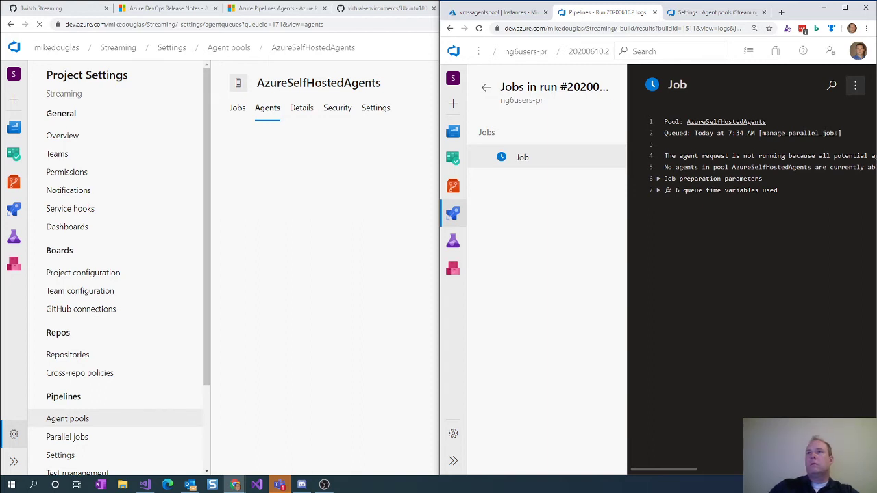
Step: Return to the maximized project settings window and review the AzureSelfHostedAgents pool's details and queued jobs
{"action": "key", "text": "super+Up"}
{"action": "left_click", "coordinate": [296, 112]}
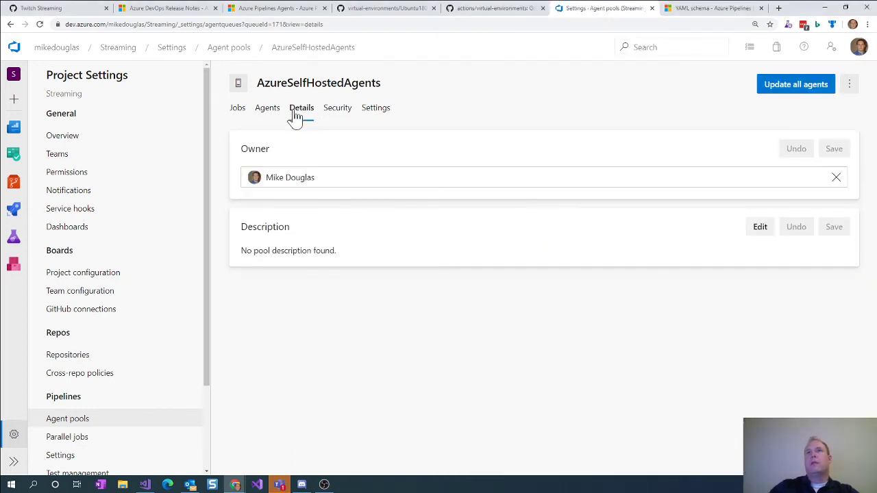
{"action": "left_click", "coordinate": [241, 113]}
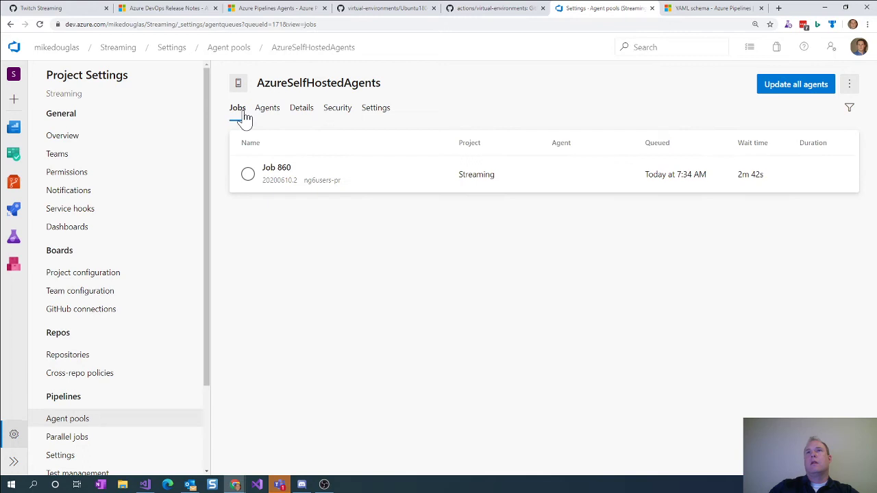
{"action": "left_click", "coordinate": [302, 114]}
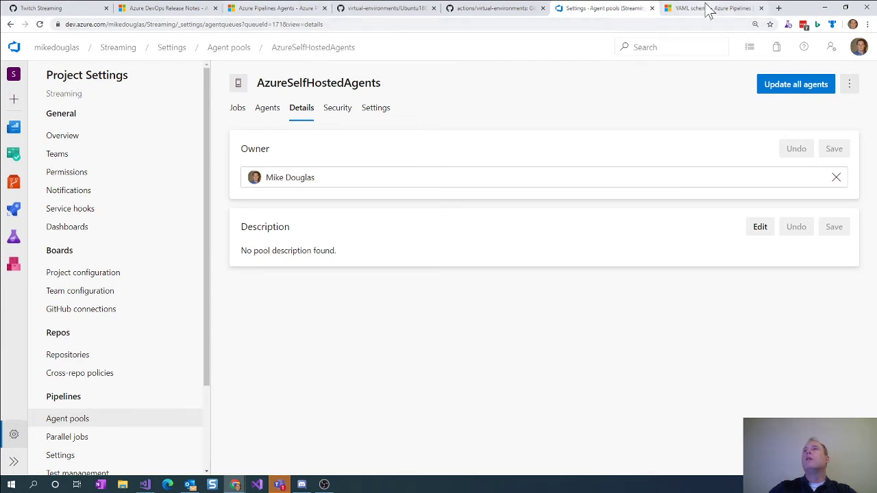
Step: Look through the open GitHub virtual-environments pages and the Azure Pipelines Agents documentation
{"action": "left_click", "coordinate": [527, 9]}
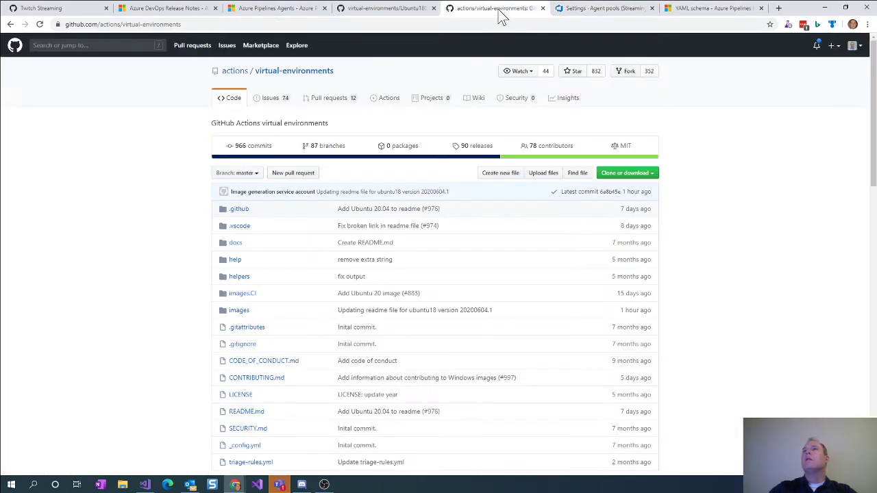
{"action": "left_click", "coordinate": [390, 9]}
{"action": "left_click", "coordinate": [280, 9]}
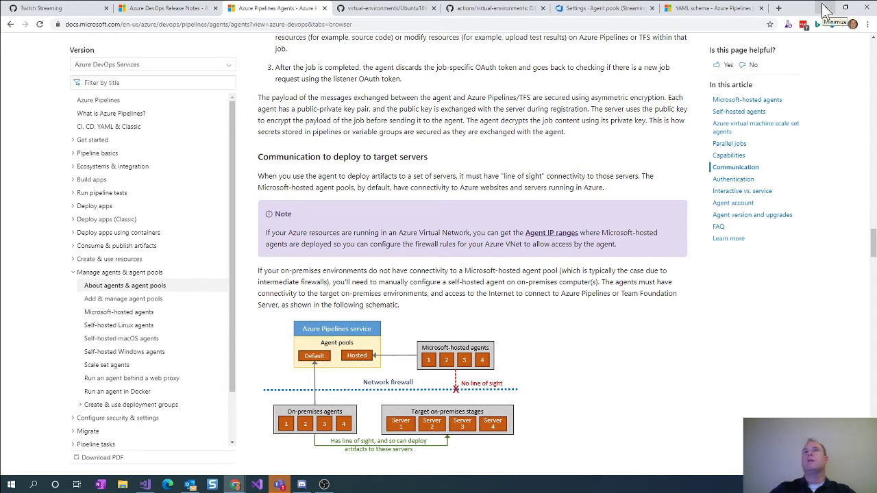
Step: Reload the AzureSelfHostedAgents pool page in the Streaming project settings and check the status of its agents
{"action": "left_click", "coordinate": [493, 8]}
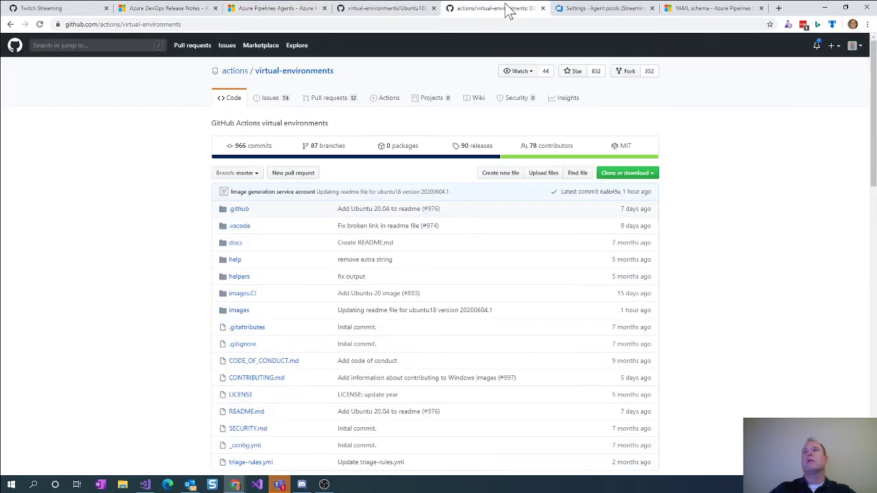
{"action": "left_click", "coordinate": [608, 8]}
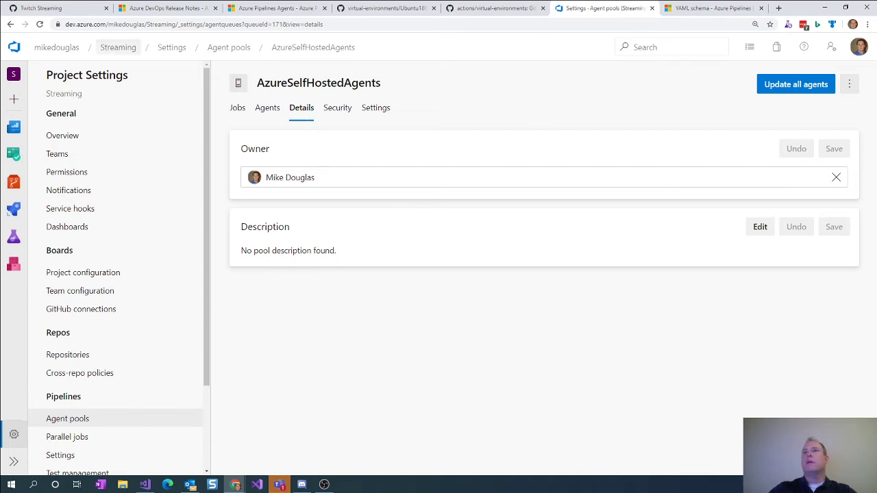
{"action": "left_click", "coordinate": [40, 24]}
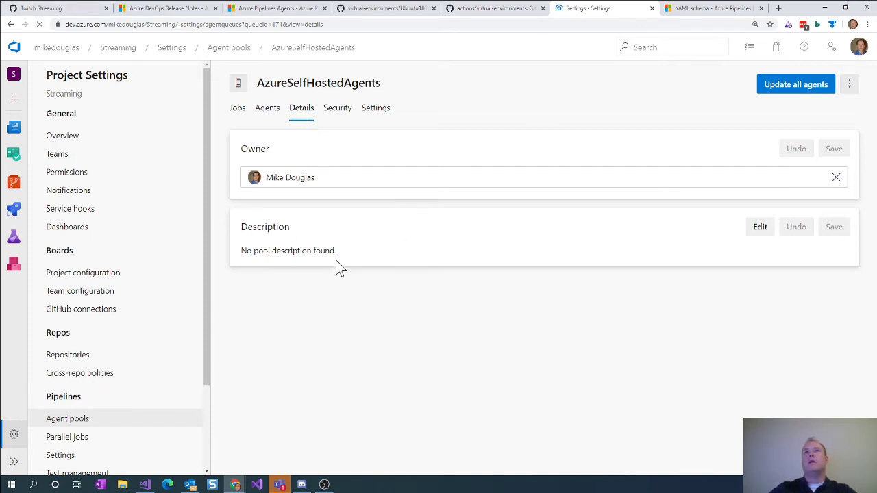
{"action": "left_click", "coordinate": [268, 111]}
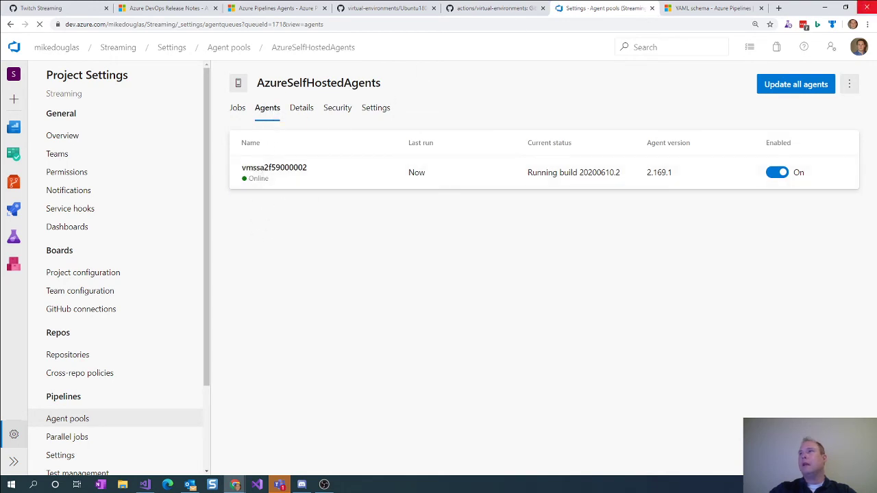
Step: Bring up and maximize the window with the ng6users-pr run, and refresh the instances list of the vmssagentspool scale set
{"action": "left_click", "coordinate": [825, 10]}
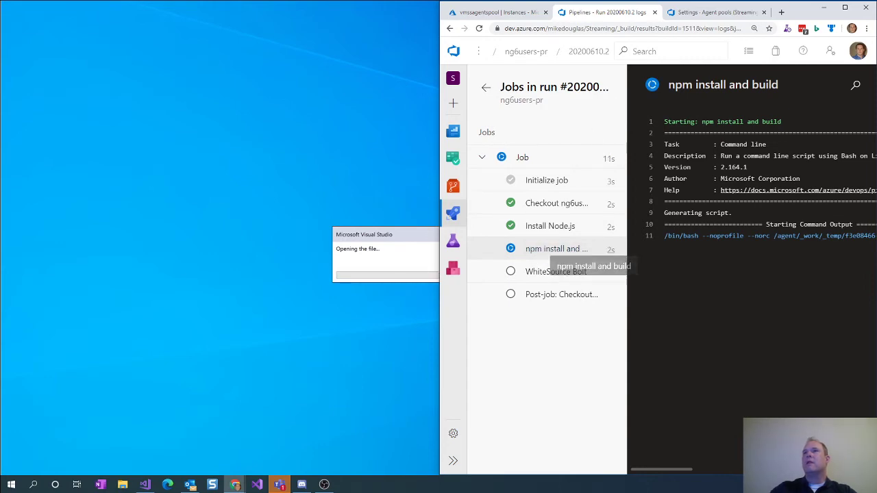
{"action": "left_click", "coordinate": [844, 8]}
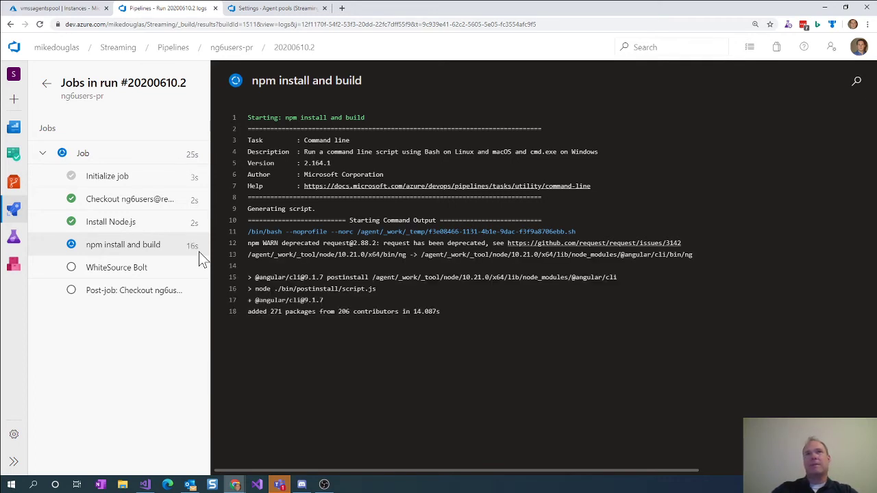
{"action": "left_click", "coordinate": [64, 13]}
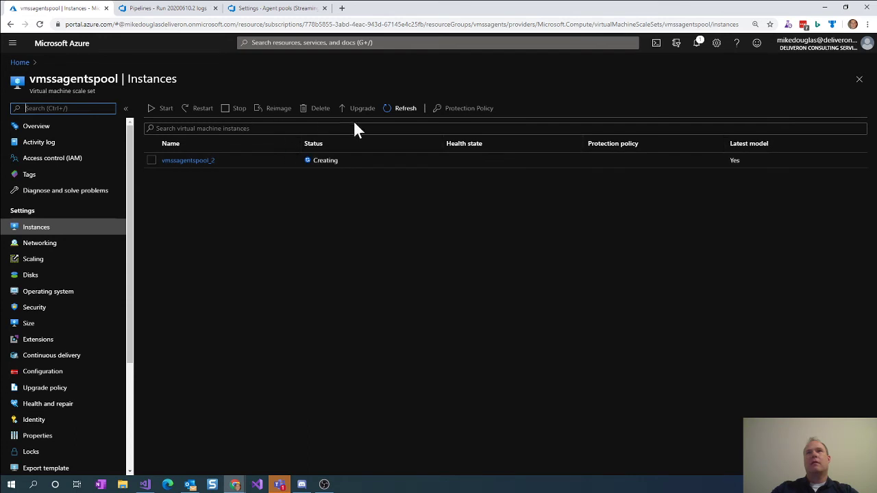
{"action": "left_click", "coordinate": [412, 108]}
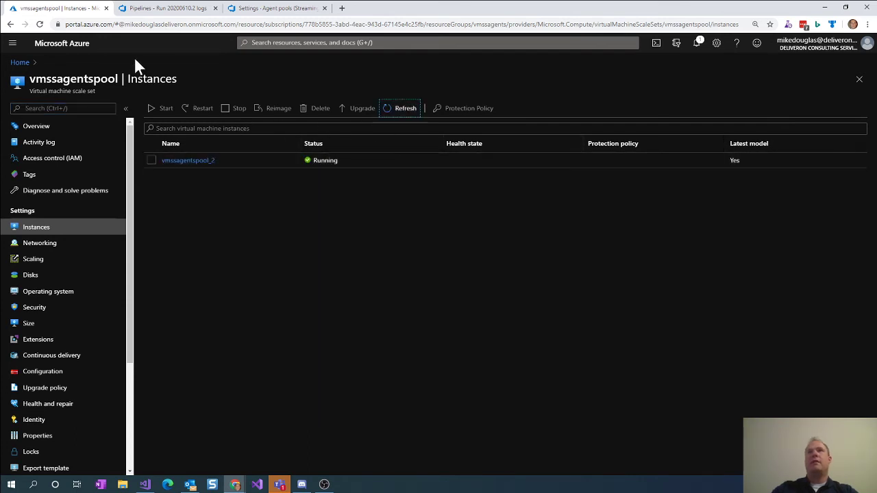
Step: Follow the progress of the ng6users-pr job log, rechecking the vmssagentspool instances in between
{"action": "left_click", "coordinate": [180, 14]}
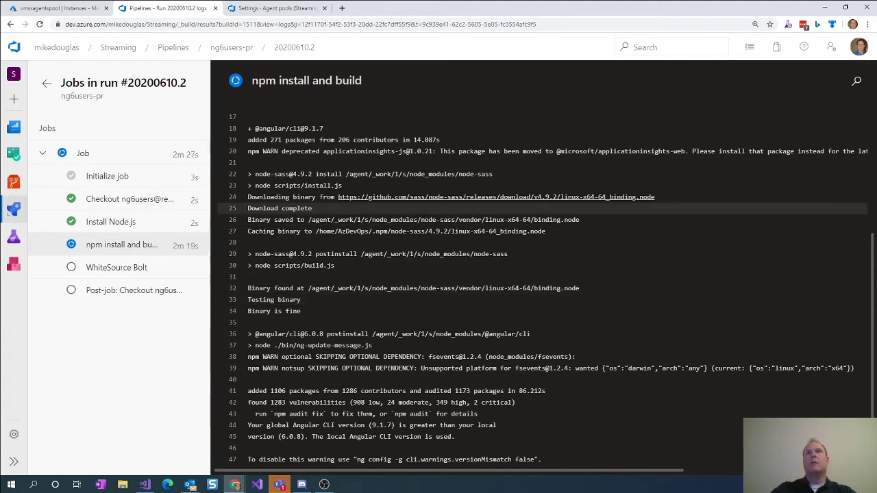
{"action": "left_click", "coordinate": [68, 10]}
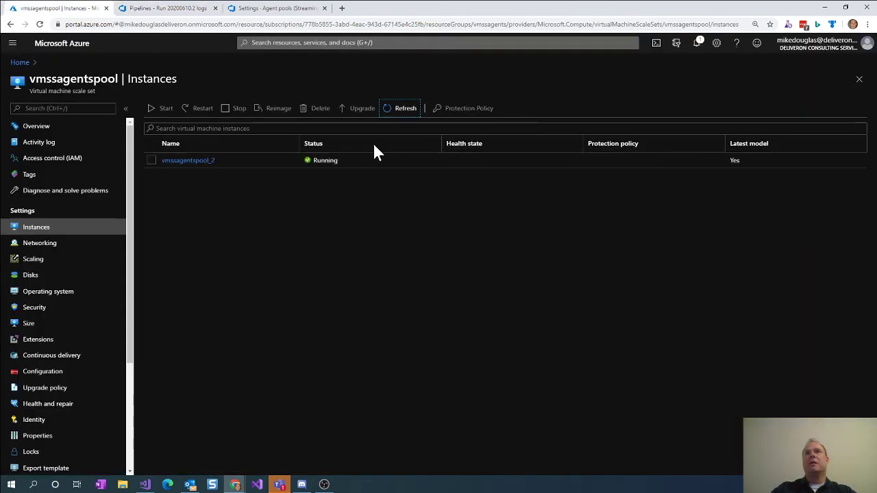
{"action": "left_click", "coordinate": [165, 8]}
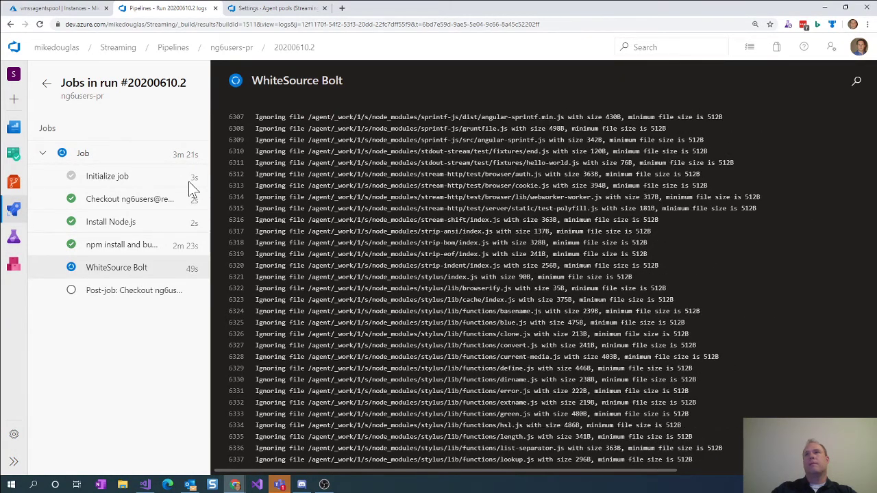
Step: Review the AzureSelfHostedAgents pool's agents and details, and open the ng6users-pr run from agent vmssa2f59000002's job list
{"action": "left_click", "coordinate": [255, 11]}
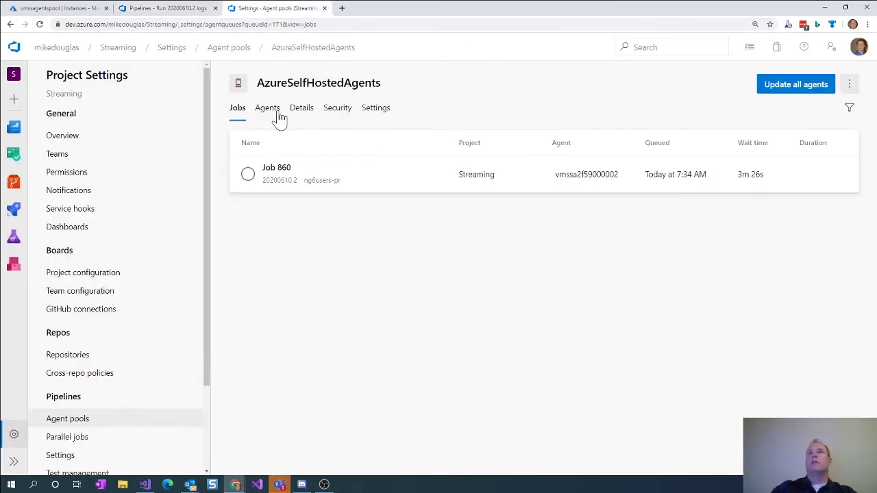
{"action": "left_click", "coordinate": [274, 110]}
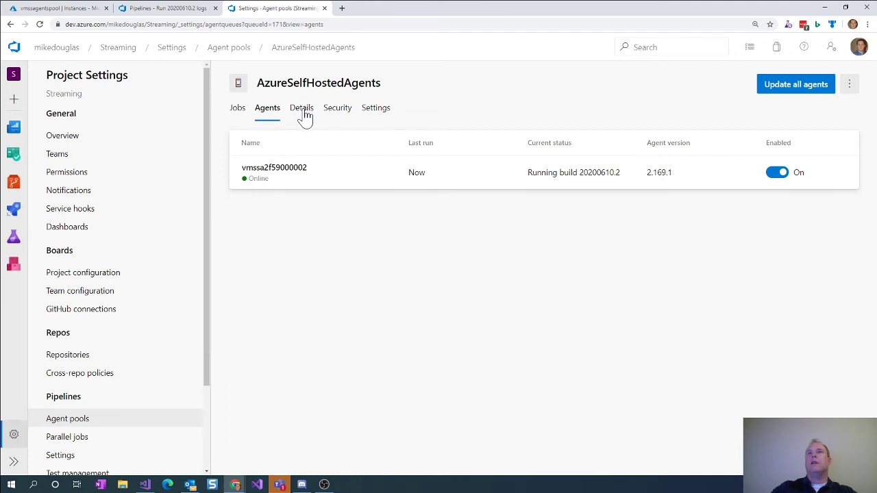
{"action": "left_click", "coordinate": [306, 115]}
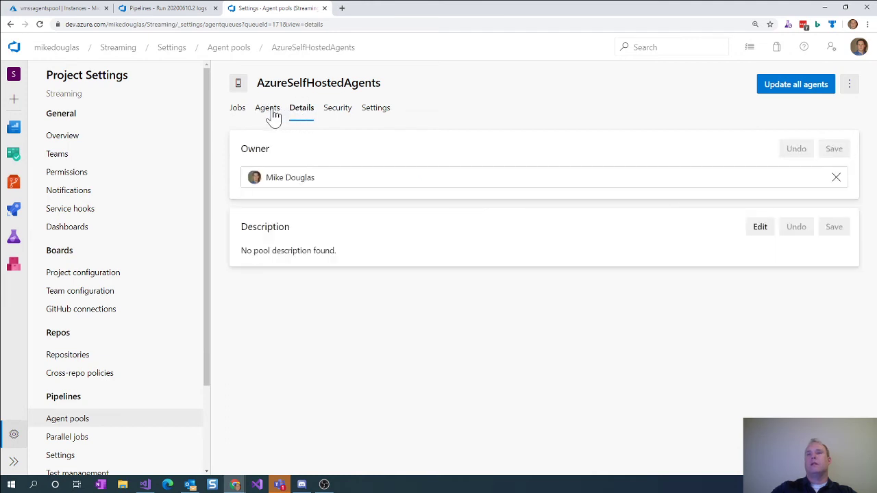
{"action": "left_click", "coordinate": [274, 115]}
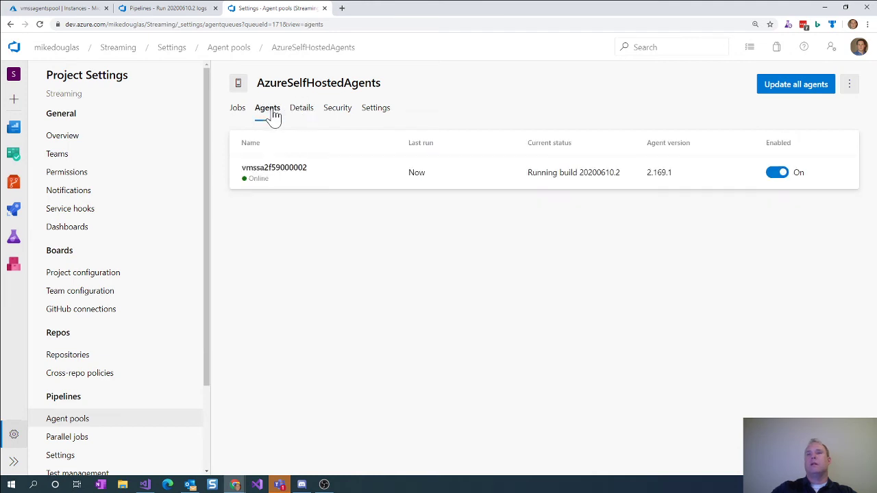
{"action": "left_click", "coordinate": [269, 177]}
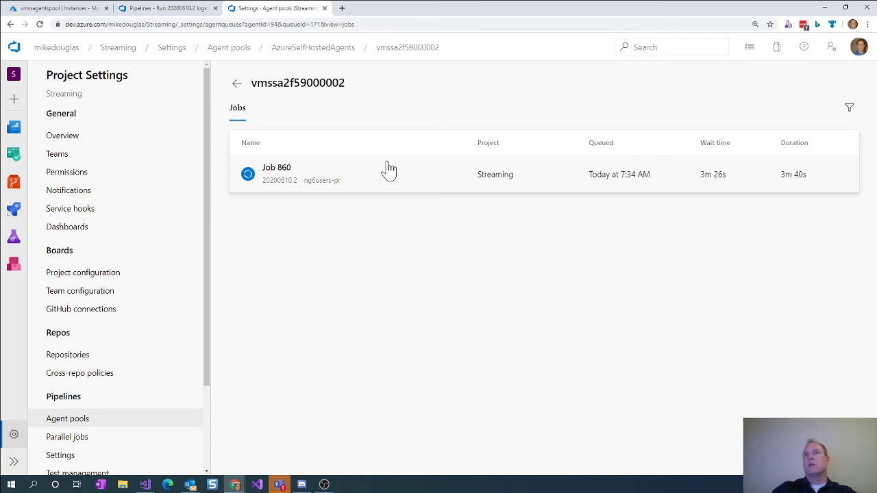
{"action": "left_click", "coordinate": [281, 176]}
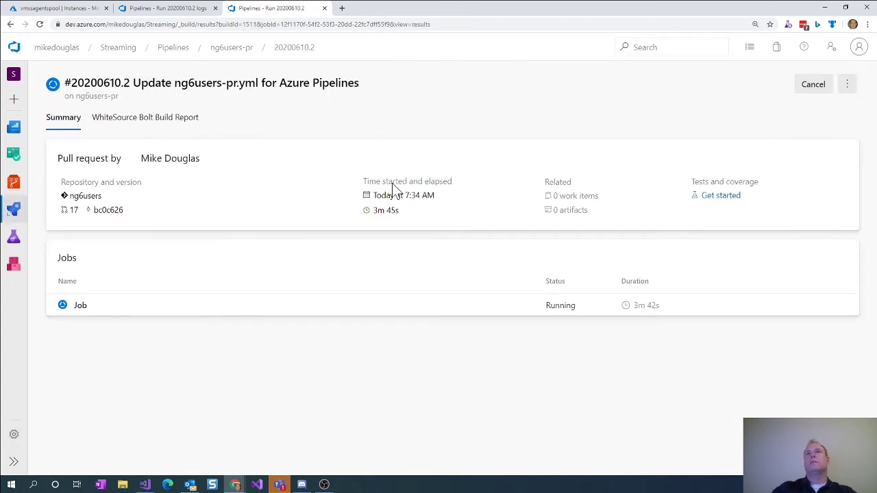
Step: Check the job log of run 20200610.2 and return to the run's summary
{"action": "left_click", "coordinate": [164, 12]}
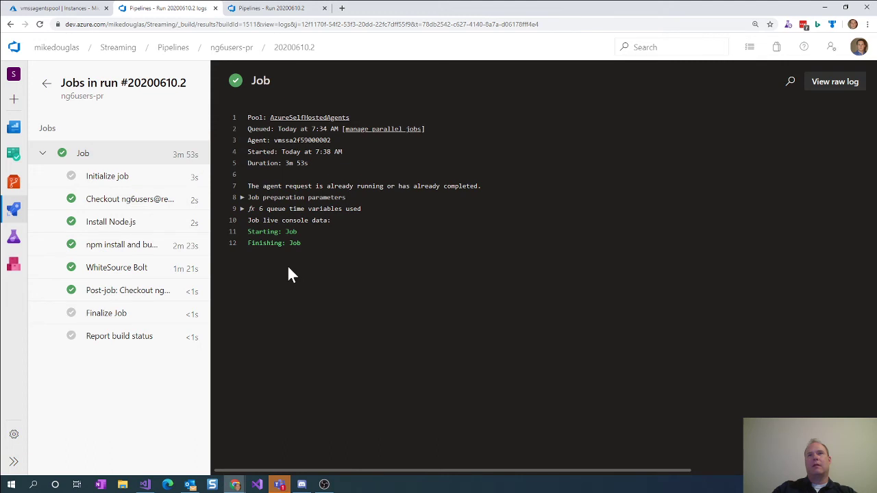
{"action": "left_click", "coordinate": [47, 83]}
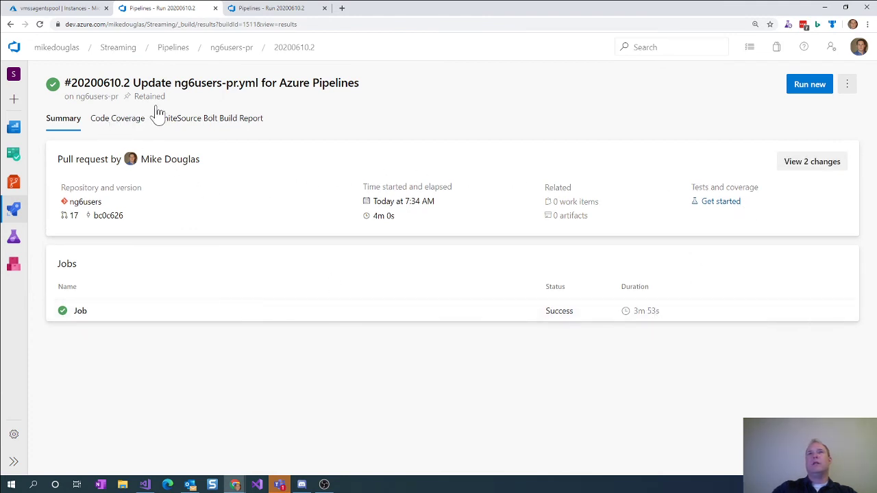
Step: Go back from the duplicate run page to the AzureSelfHostedAgents pool and check its agent's current status
{"action": "left_click", "coordinate": [280, 10]}
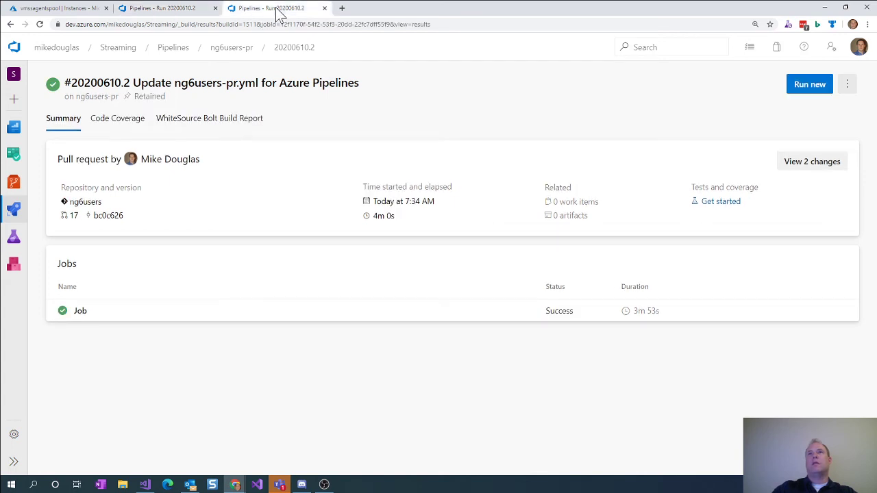
{"action": "left_click", "coordinate": [10, 25]}
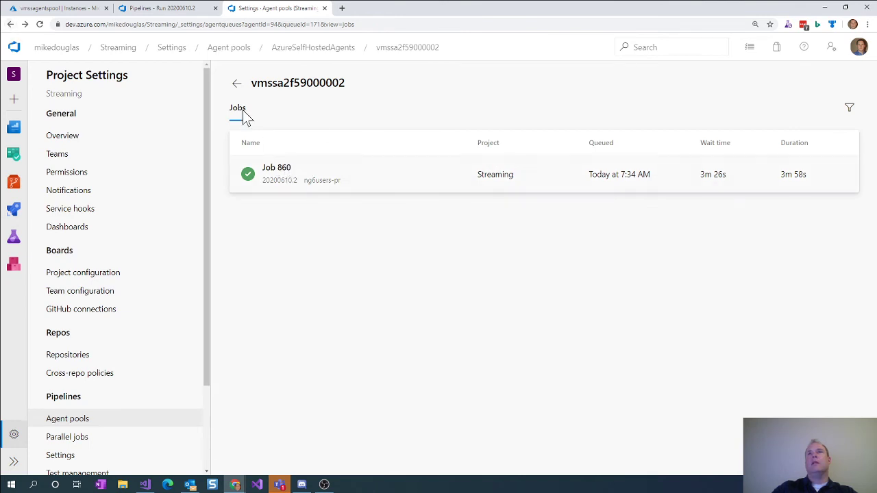
{"action": "left_click", "coordinate": [236, 83]}
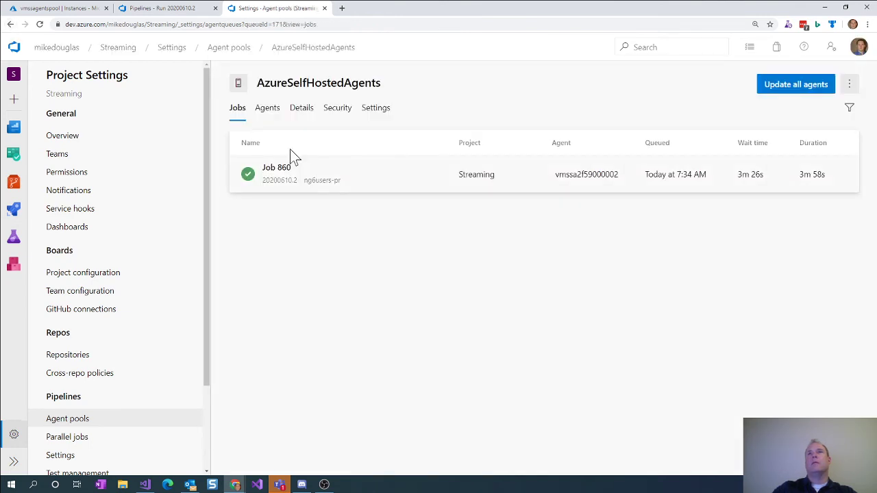
{"action": "left_click", "coordinate": [267, 110]}
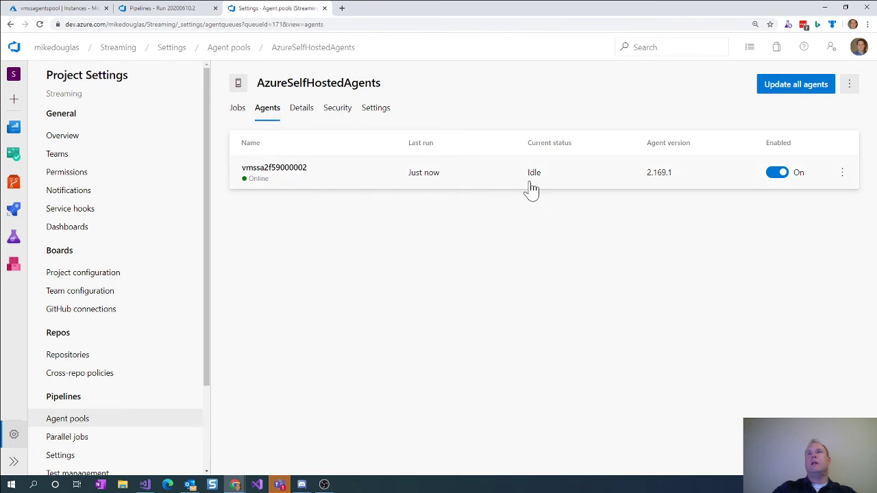
Step: Start a new ng6users-pr pipeline run on refs/pull/17/merge and open its job log
{"action": "left_click", "coordinate": [154, 9]}
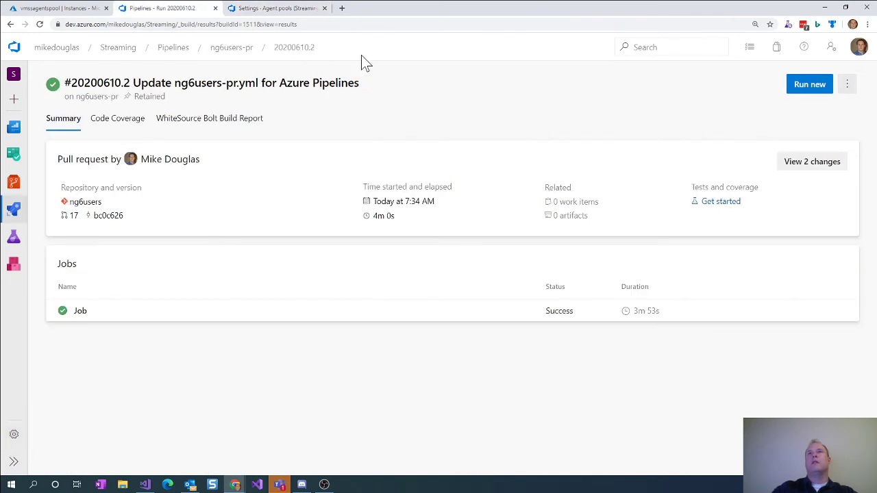
{"action": "left_click", "coordinate": [809, 87]}
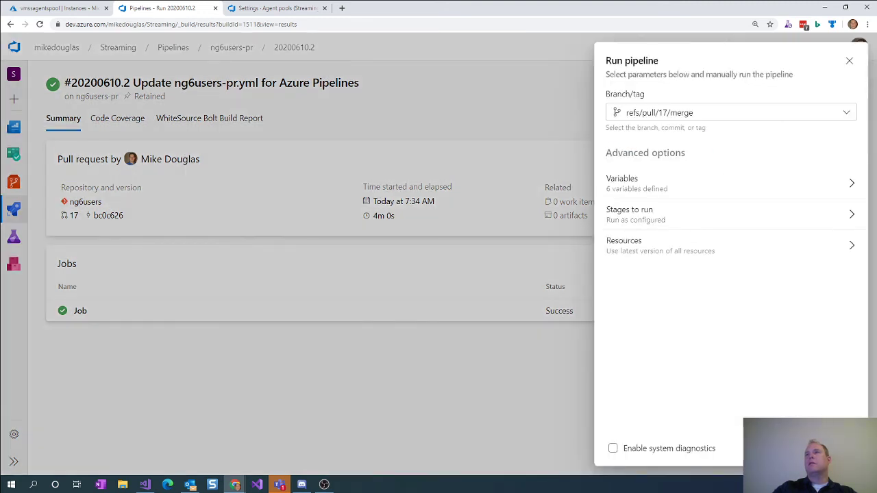
{"action": "left_click", "coordinate": [838, 448]}
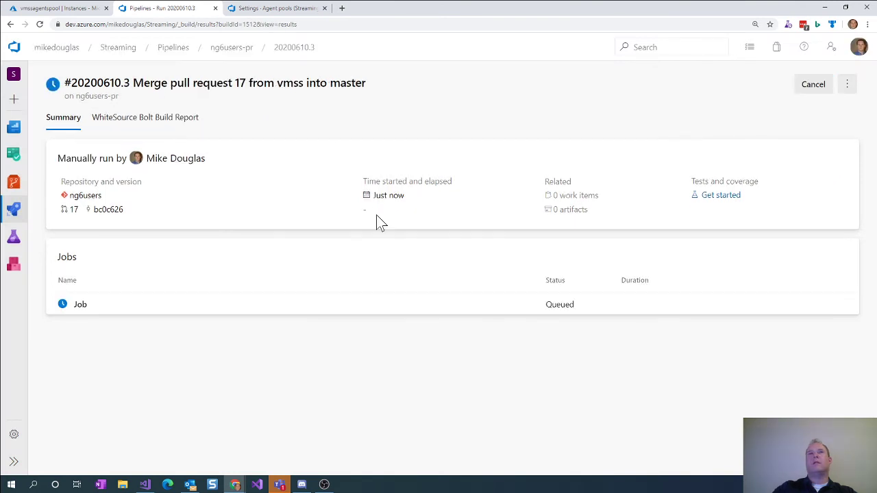
{"action": "left_click", "coordinate": [77, 306]}
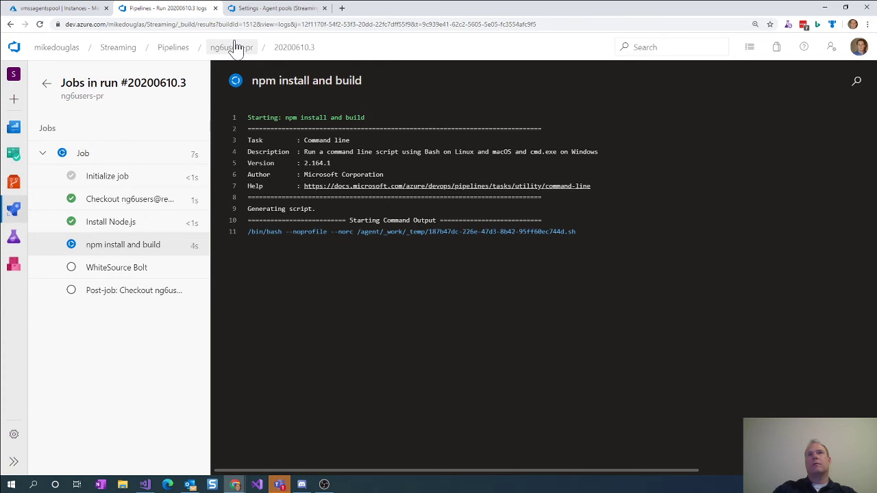
Step: Check which build the AzureSelfHostedAgents pool's agent is handling and follow the new run's job log
{"action": "left_click", "coordinate": [267, 9]}
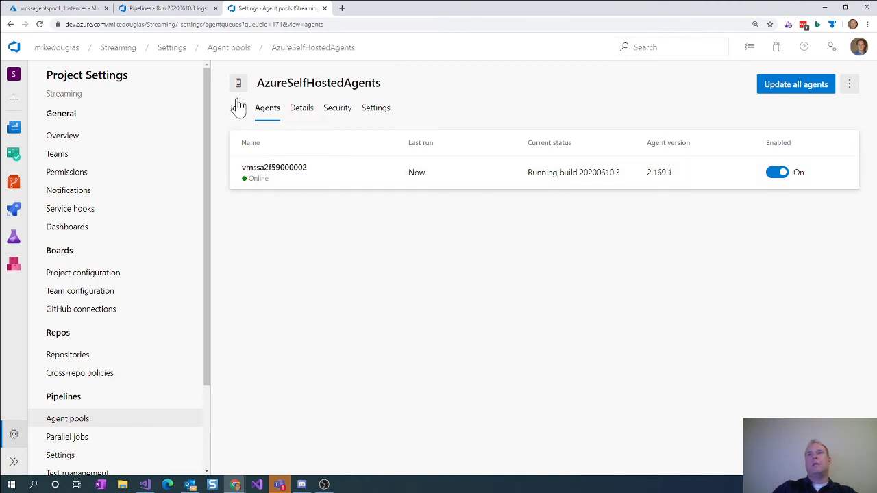
{"action": "left_click", "coordinate": [175, 8]}
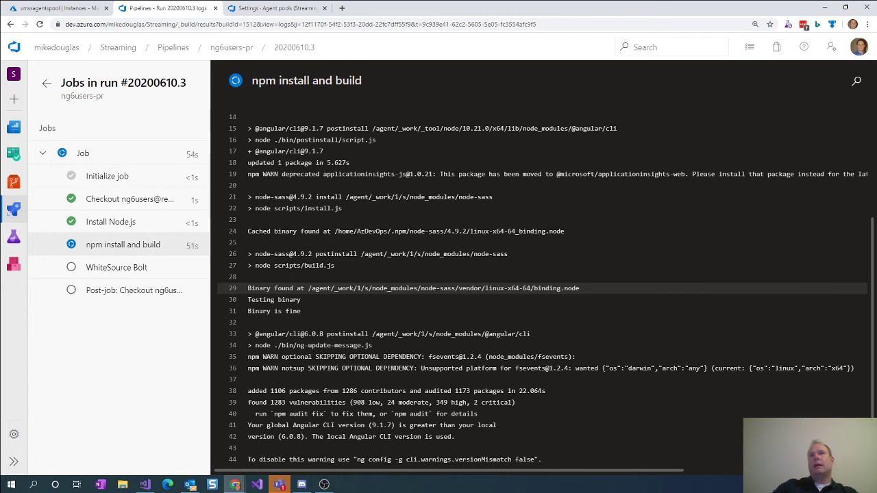
{"action": "scroll", "coordinate": [438, 311], "scroll_direction": "down", "scroll_amount": 1}
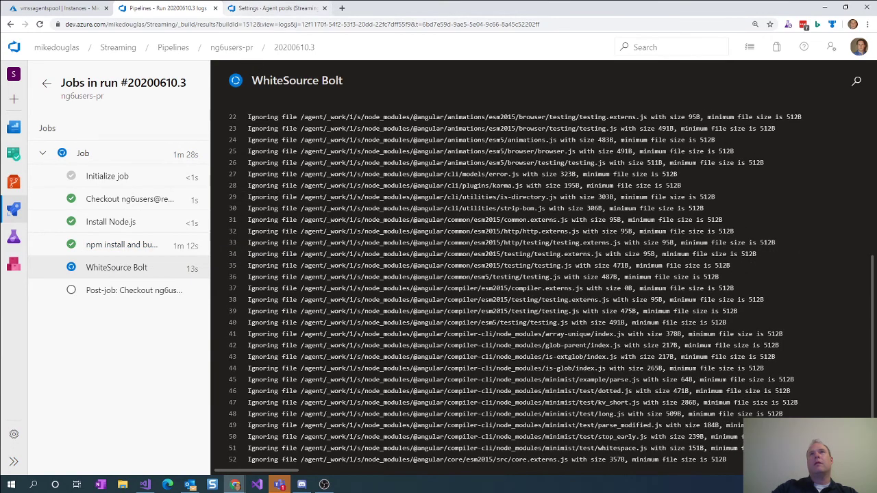
Step: Recheck the vmssagentspool instances, and review the AzureSelfHostedAgents pool's agents, details and job history
{"action": "left_click", "coordinate": [90, 10]}
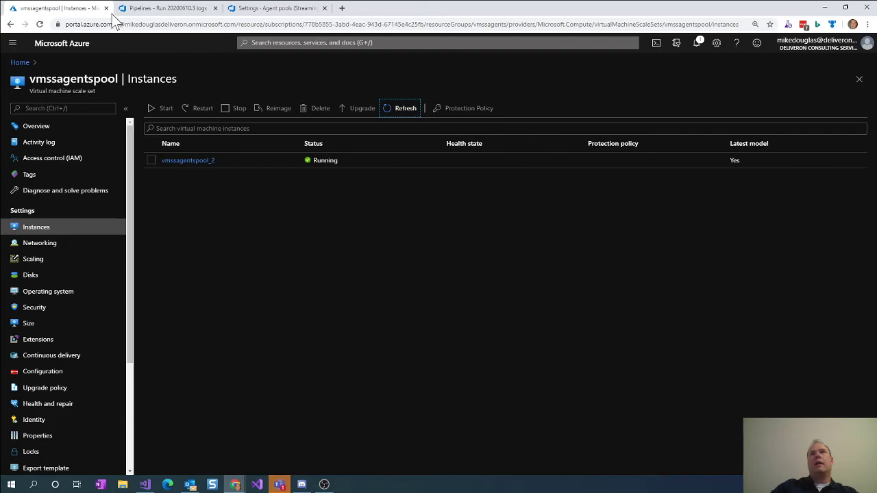
{"action": "left_click", "coordinate": [159, 10]}
{"action": "left_click", "coordinate": [280, 10]}
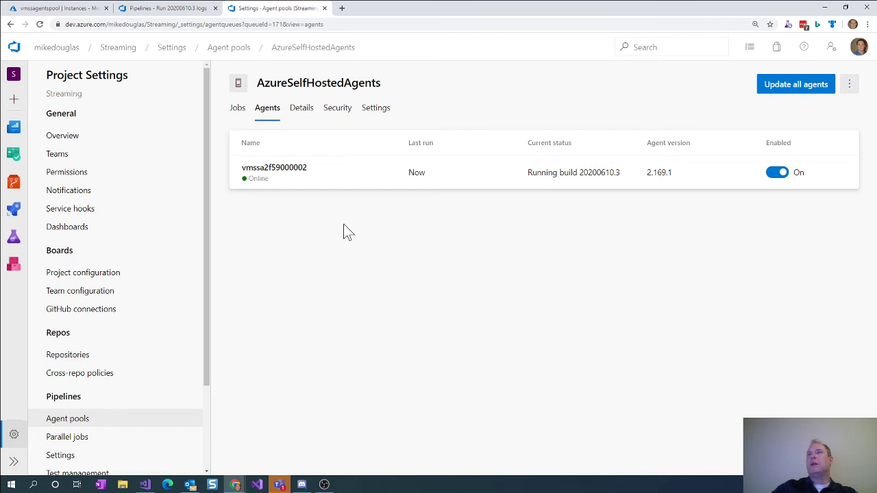
{"action": "left_click", "coordinate": [308, 111]}
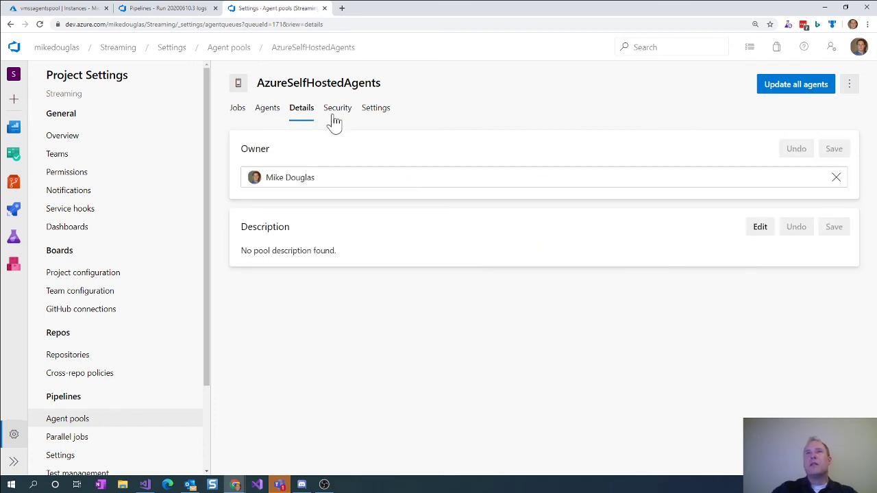
{"action": "left_click", "coordinate": [237, 113]}
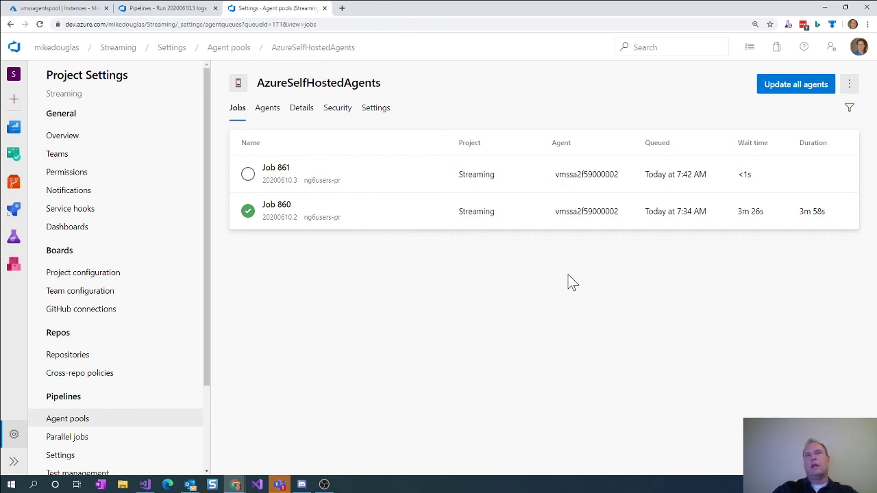
Step: Review the Networking settings of the vmssagentspool scale set in the Azure portal
{"action": "left_click", "coordinate": [77, 10]}
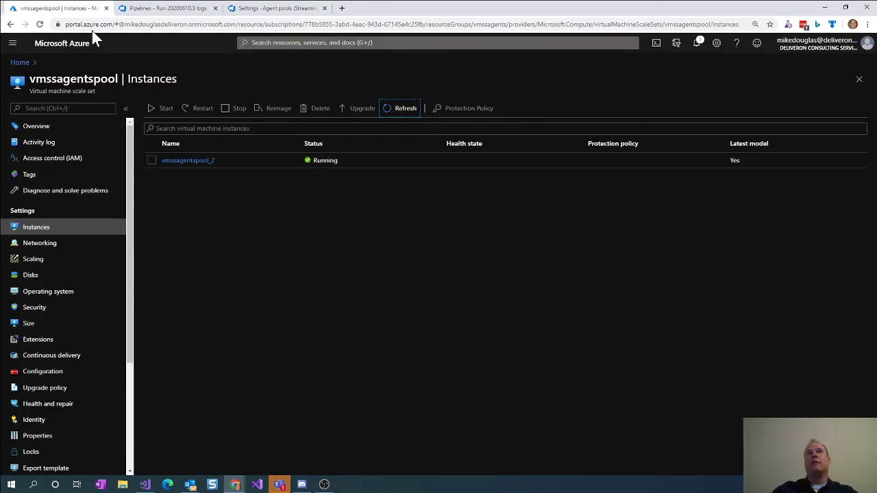
{"action": "left_click", "coordinate": [31, 245]}
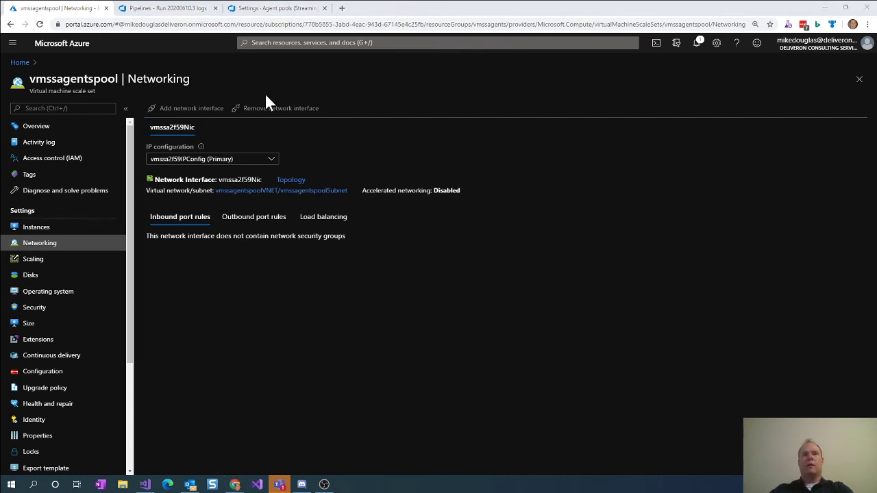
Step: Move the "Azure virtual machine scale set agents" card to Completed Show Topics on the Twitch Streaming board in GitHub
{"action": "key", "text": "alt+Tab"}
{"action": "left_click", "coordinate": [65, 12]}
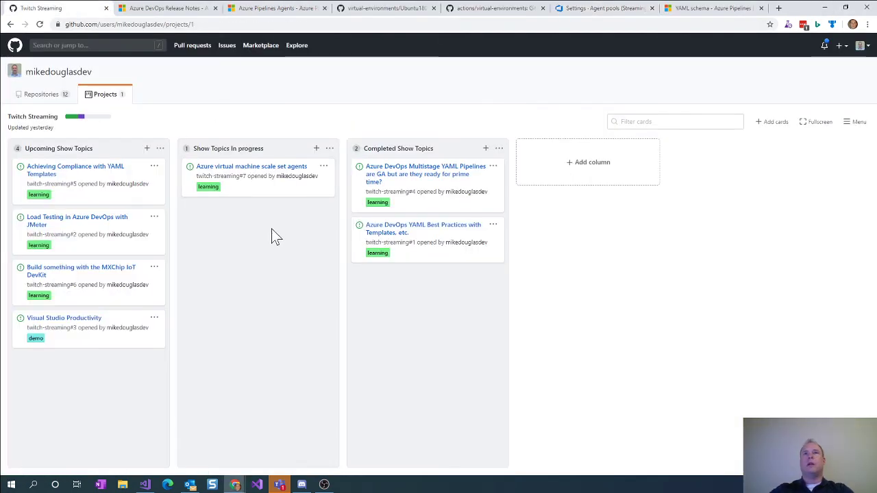
{"action": "left_click_drag", "start_coordinate": [252, 169], "coordinate": [411, 281]}
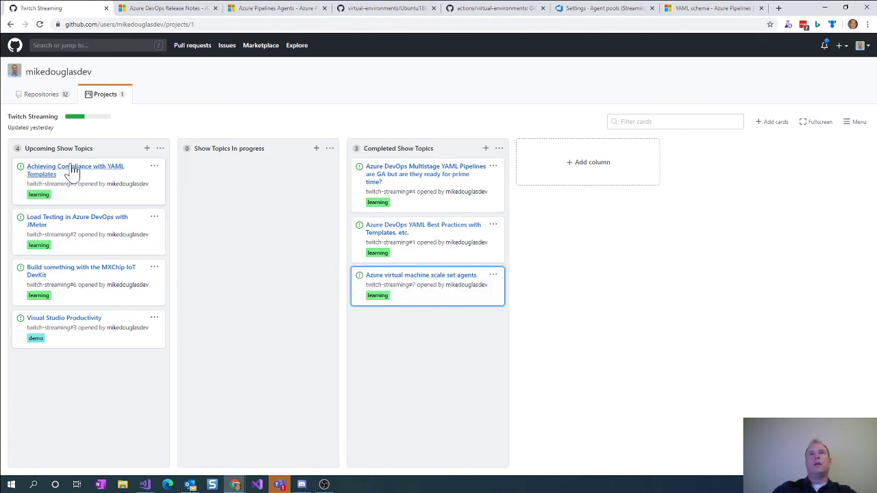
Step: Move "Achieving Compliance with YAML Templates" to the end of Upcoming Show Topics and "Load Testing in Azure DevOps with JMeter" to Show Topics In progress
{"action": "left_click_drag", "start_coordinate": [71, 170], "coordinate": [73, 362]}
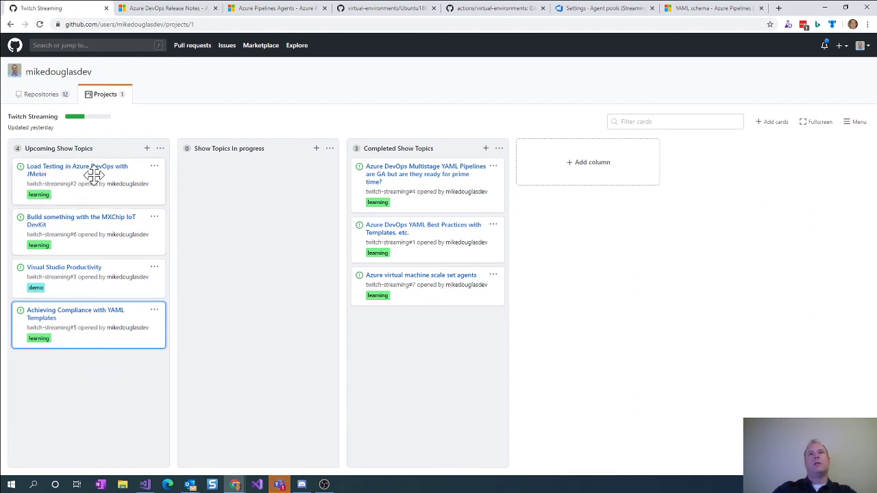
{"action": "left_click_drag", "start_coordinate": [64, 166], "coordinate": [235, 178]}
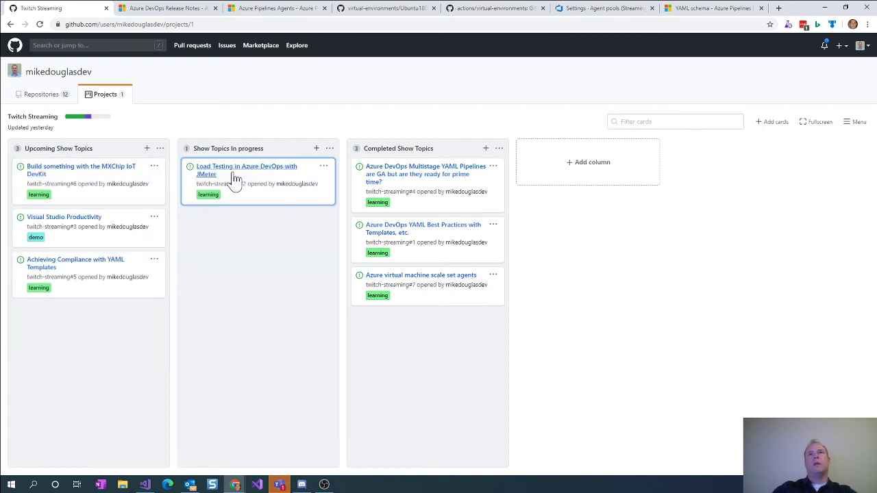